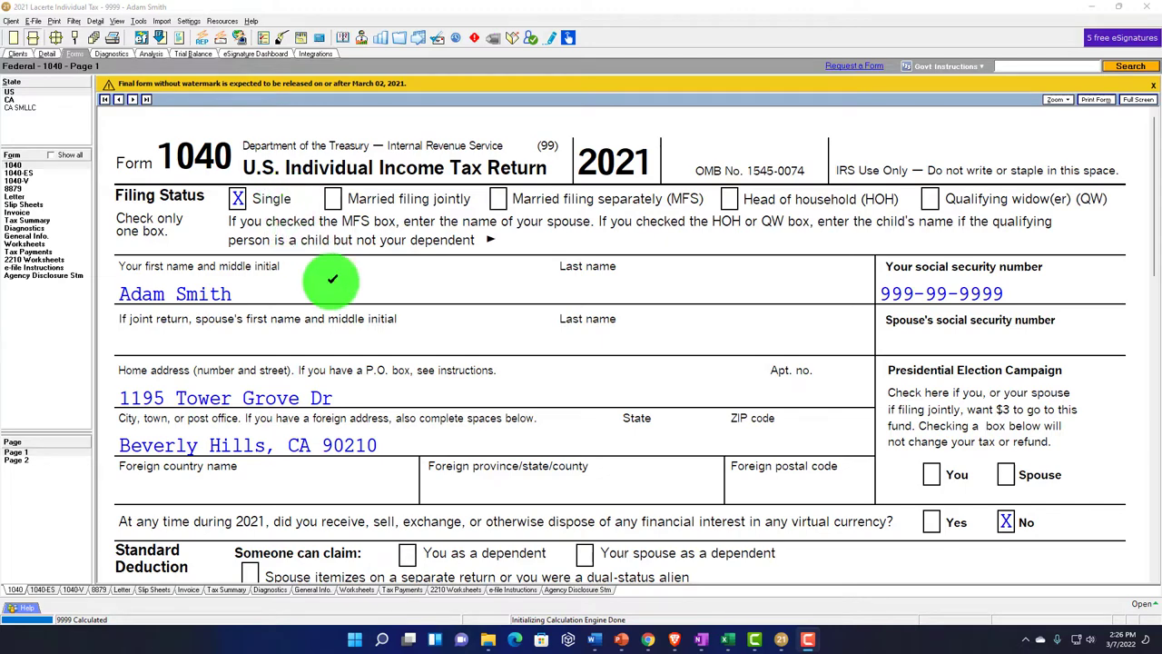
Scroll Form 1040 page 1 to check 100,000 wages, 12,550 standard deduction and 87,450 taxable income
scroll(332, 278, down, 3)
scroll(333, 287, down, 7)
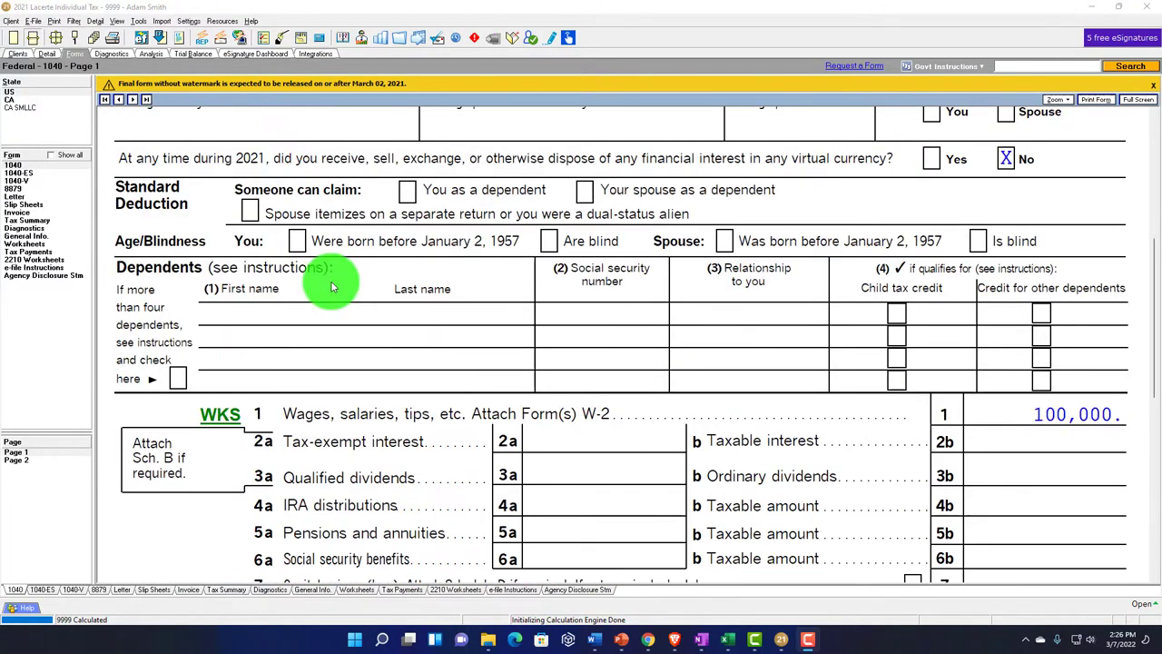
click(930, 297)
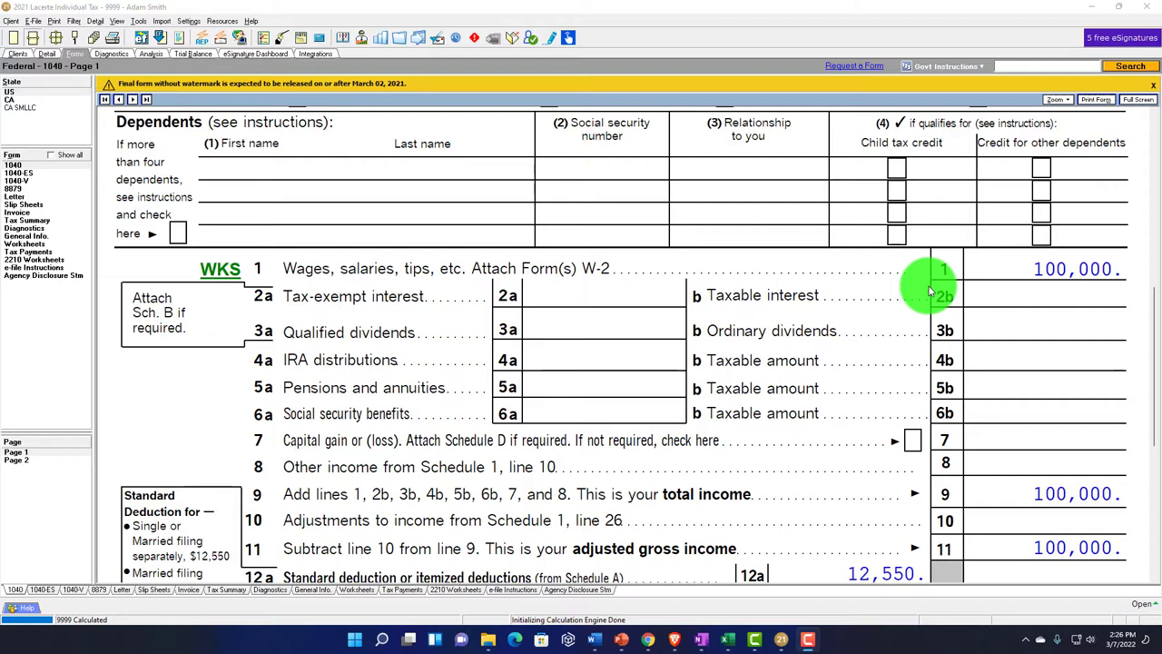
scroll(929, 291, down, 3)
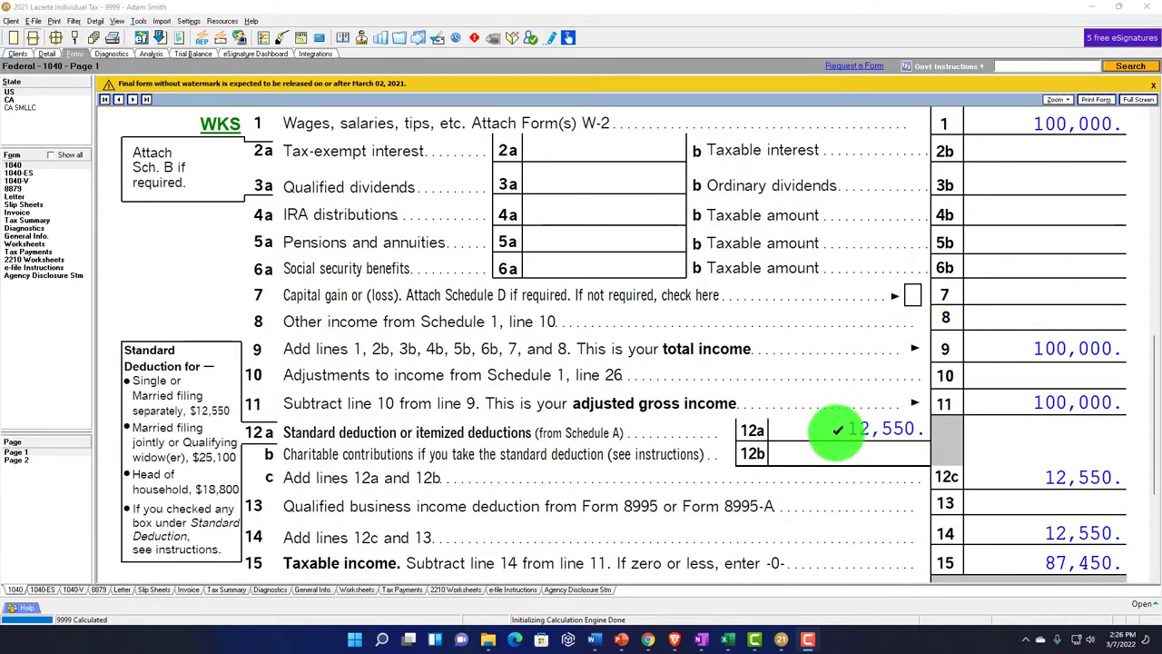
scroll(835, 430, down, 2)
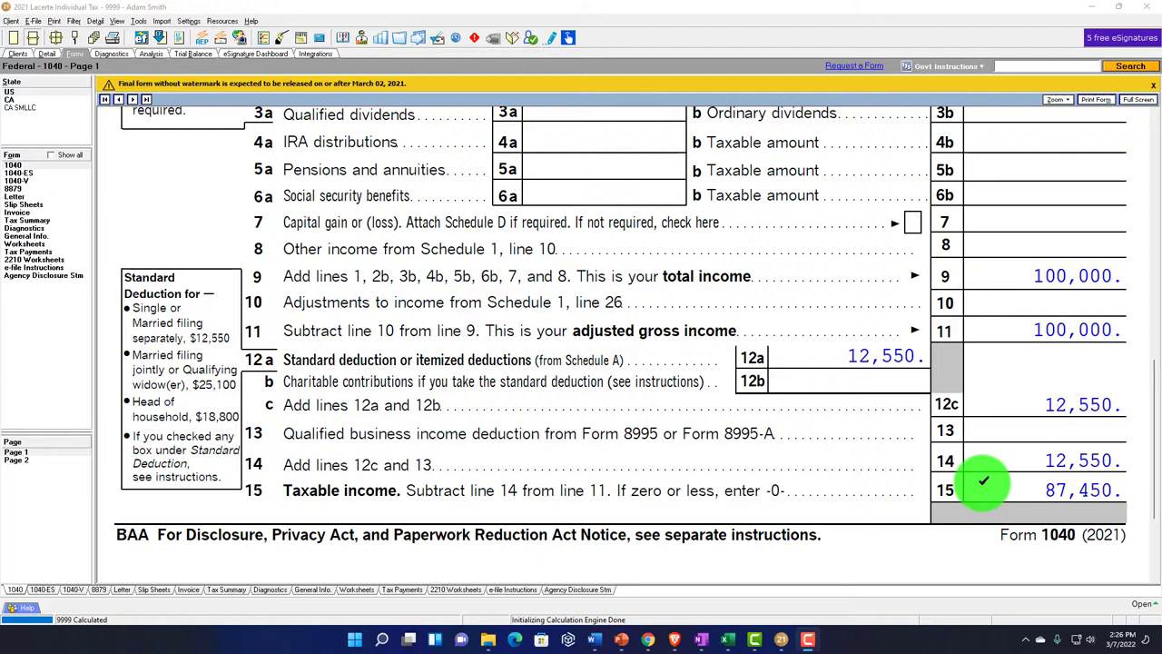
In Excel, inspect the income total, standard deduction (C7) and taxable income (D9) formulas
click(727, 642)
click(509, 412)
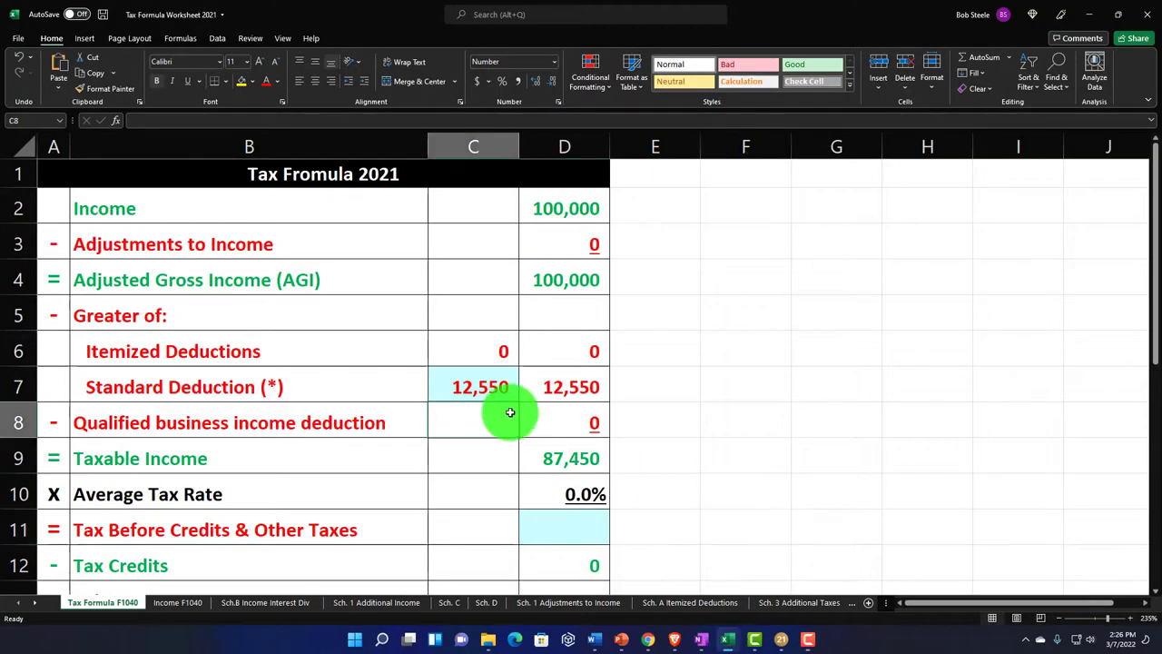
click(556, 216)
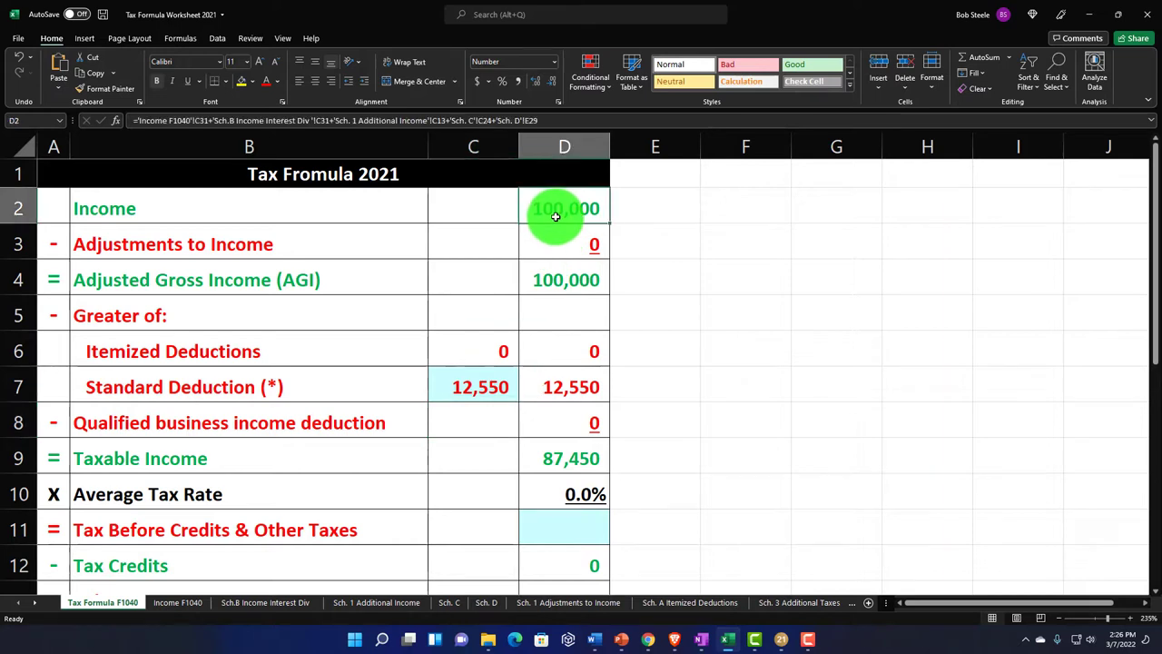
click(479, 384)
click(551, 460)
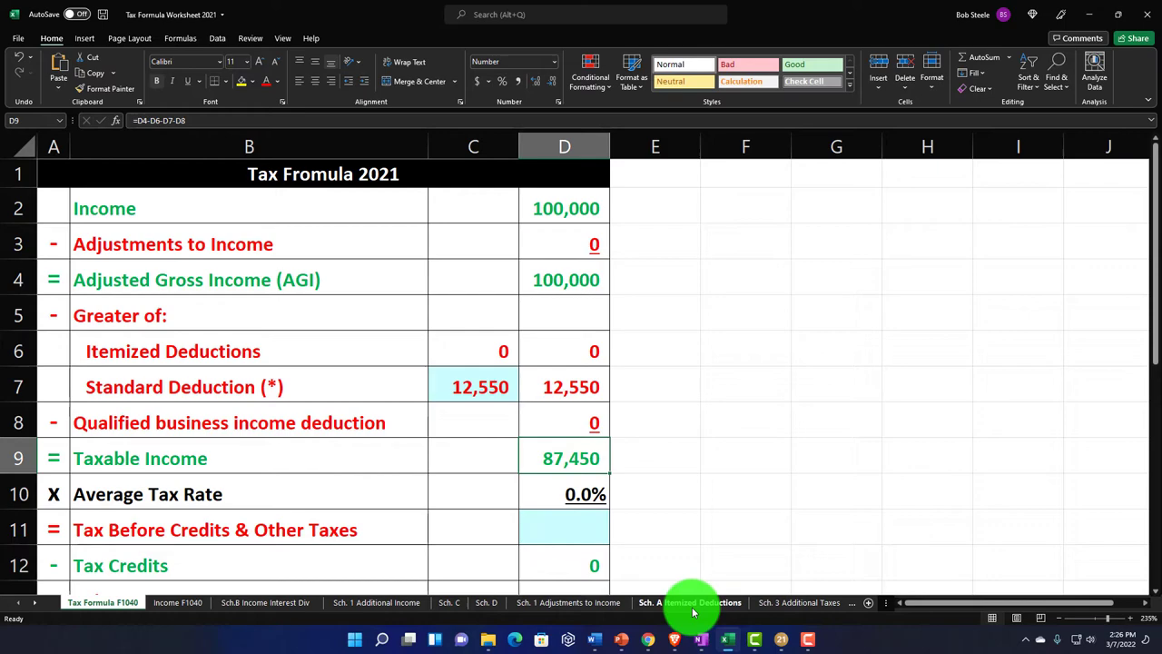
Back in Lacerte, view the tax on Form 1040 page 2
click(727, 643)
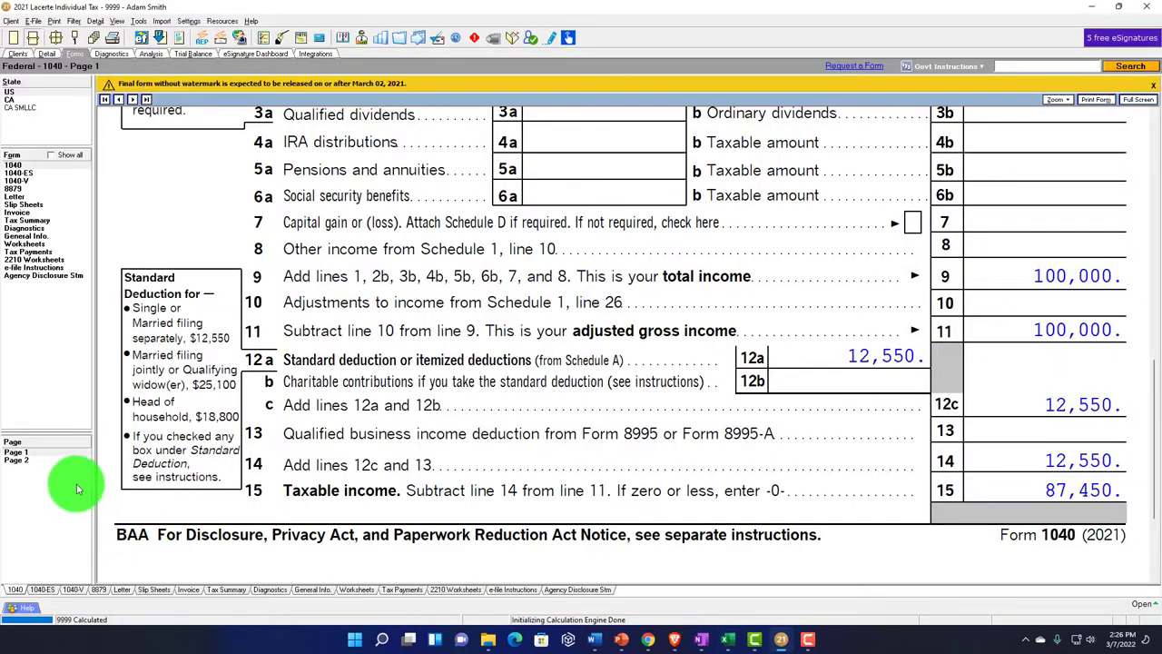
click(45, 459)
scroll(596, 372, up, 10)
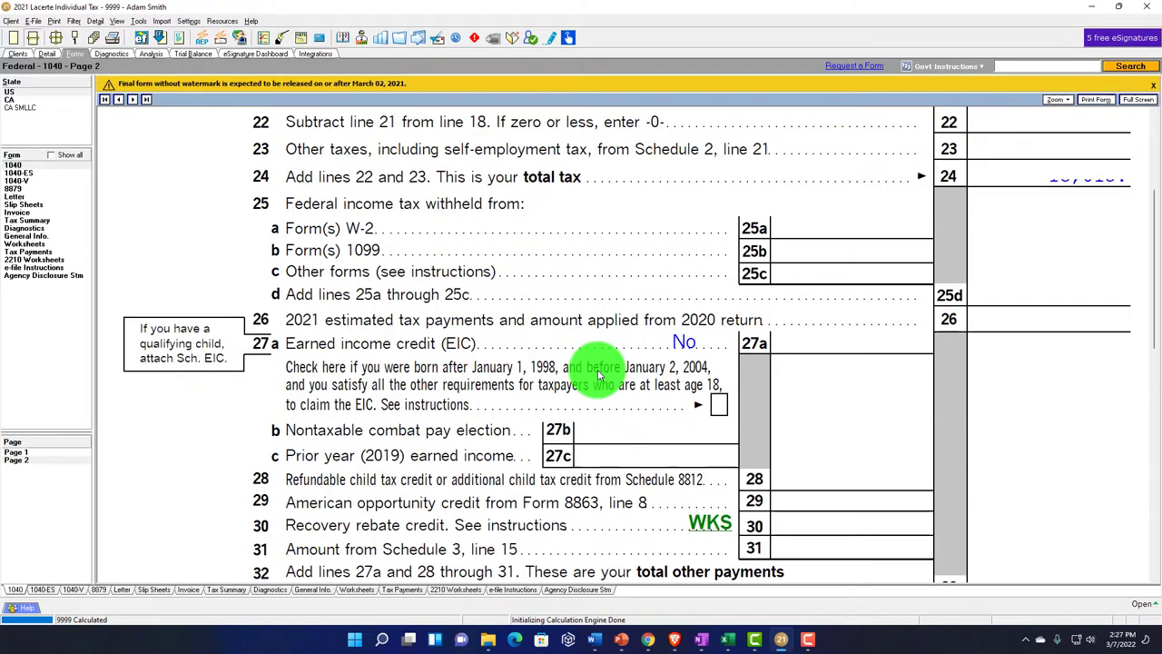
Enter 15,025 as Tax Before Credits in Excel cell D11
click(727, 639)
click(584, 526)
text(1)
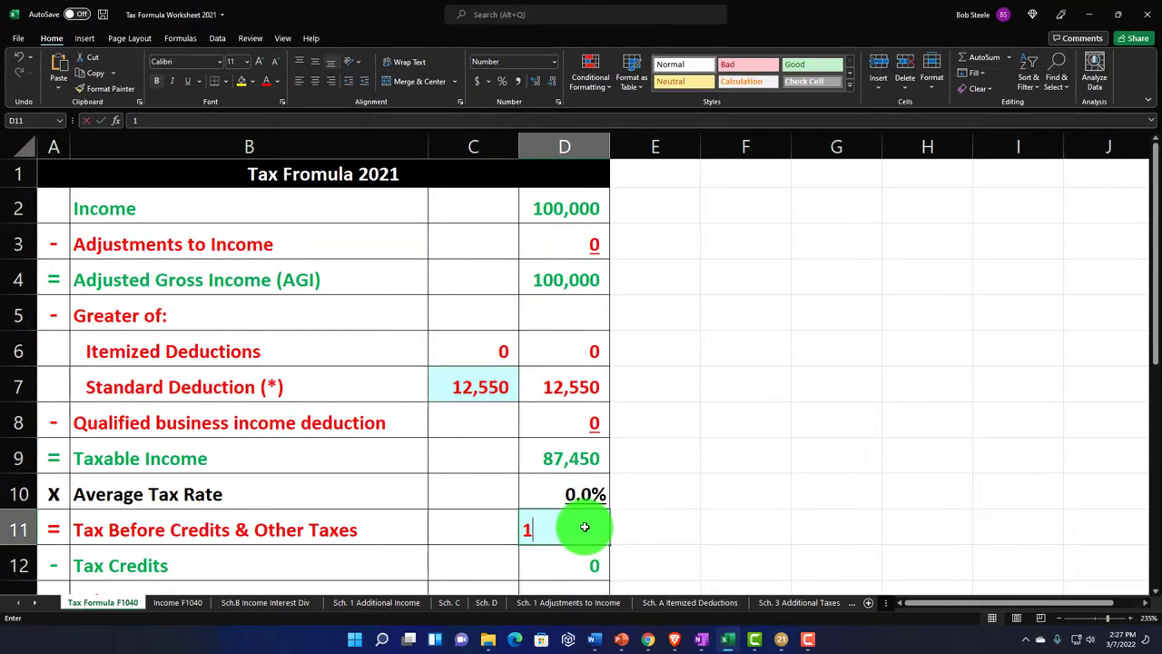
text(5,025)
key(Return)
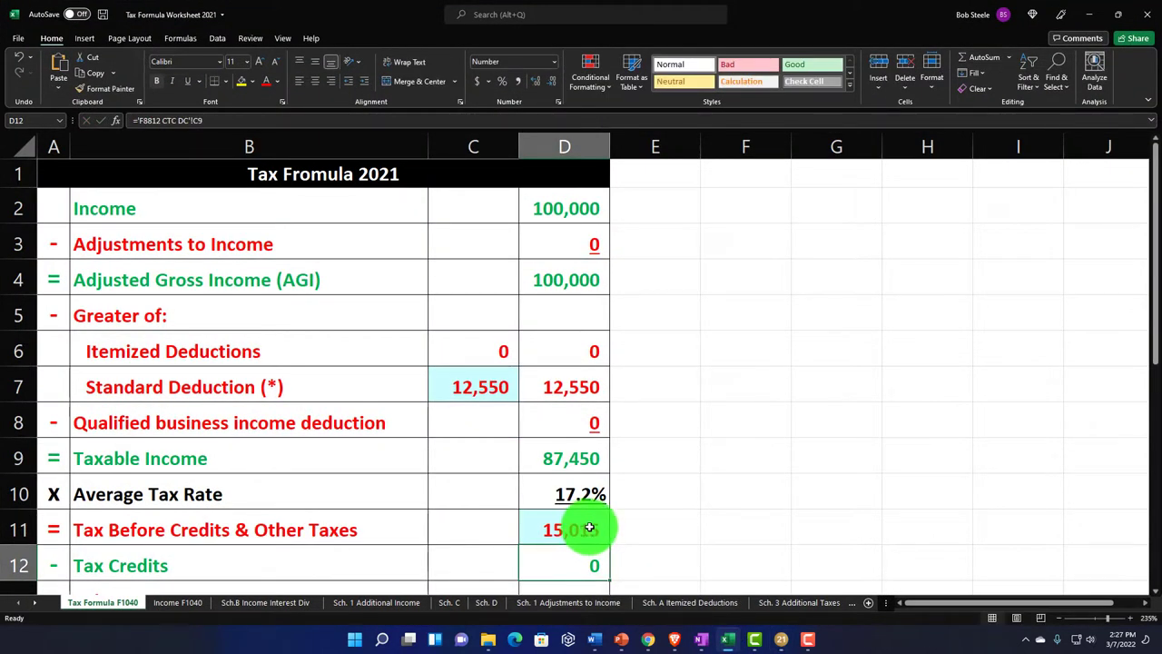
click(727, 641)
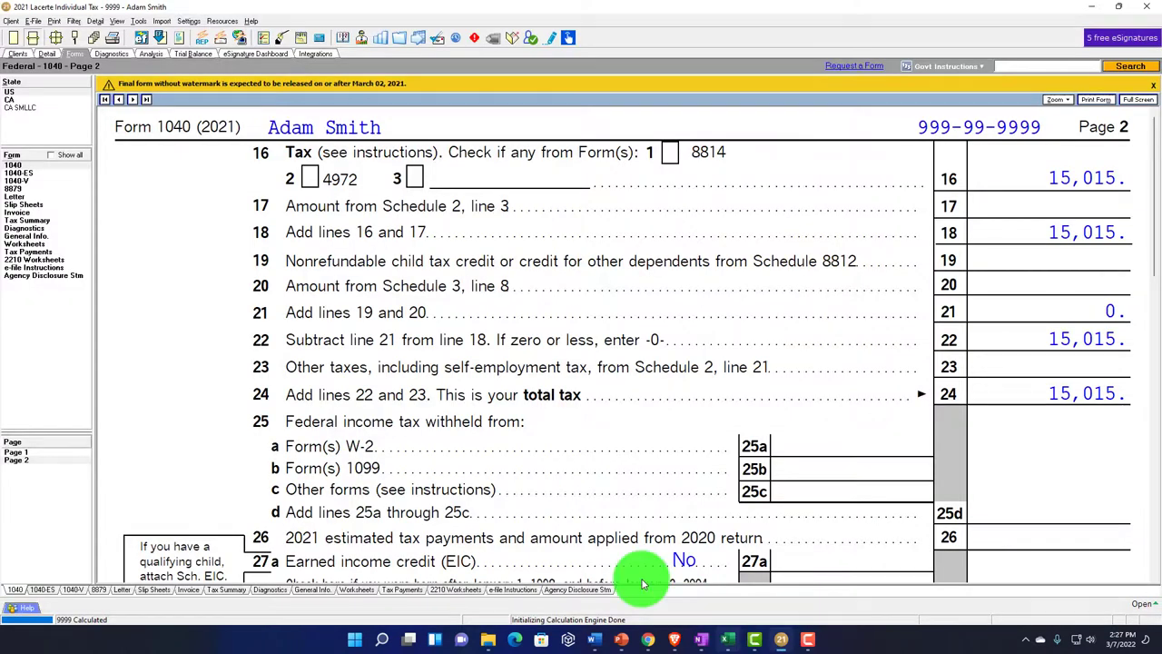
Show all forms, open Schedule 1 and scroll to the blank other income lines 8a–8l
click(52, 157)
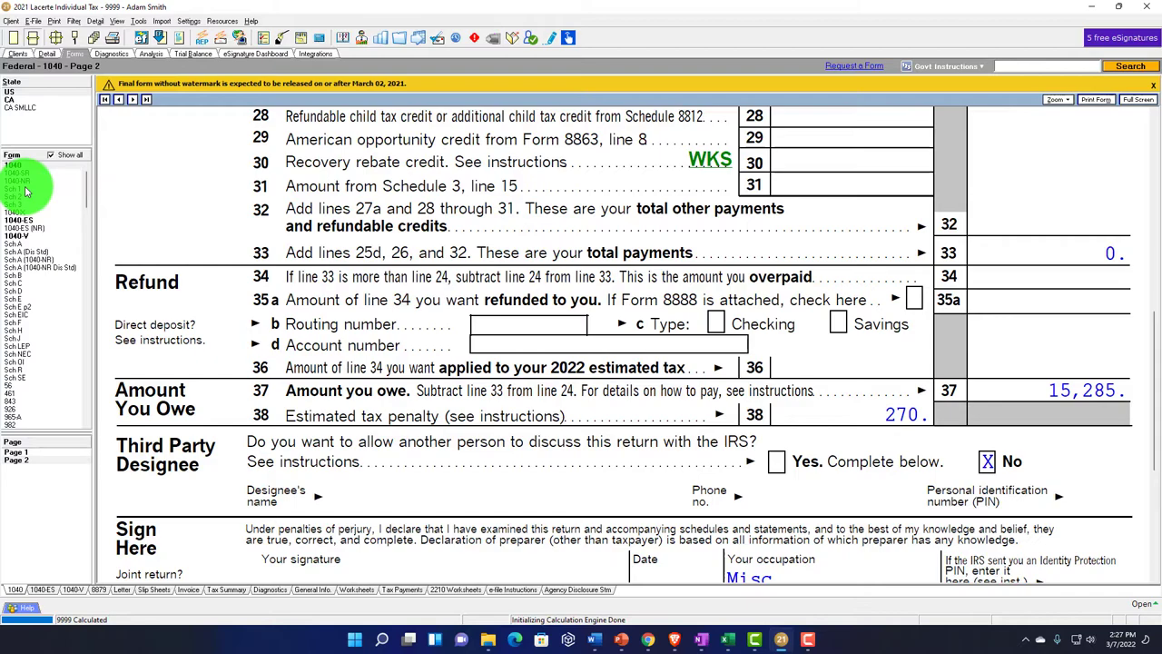
click(27, 189)
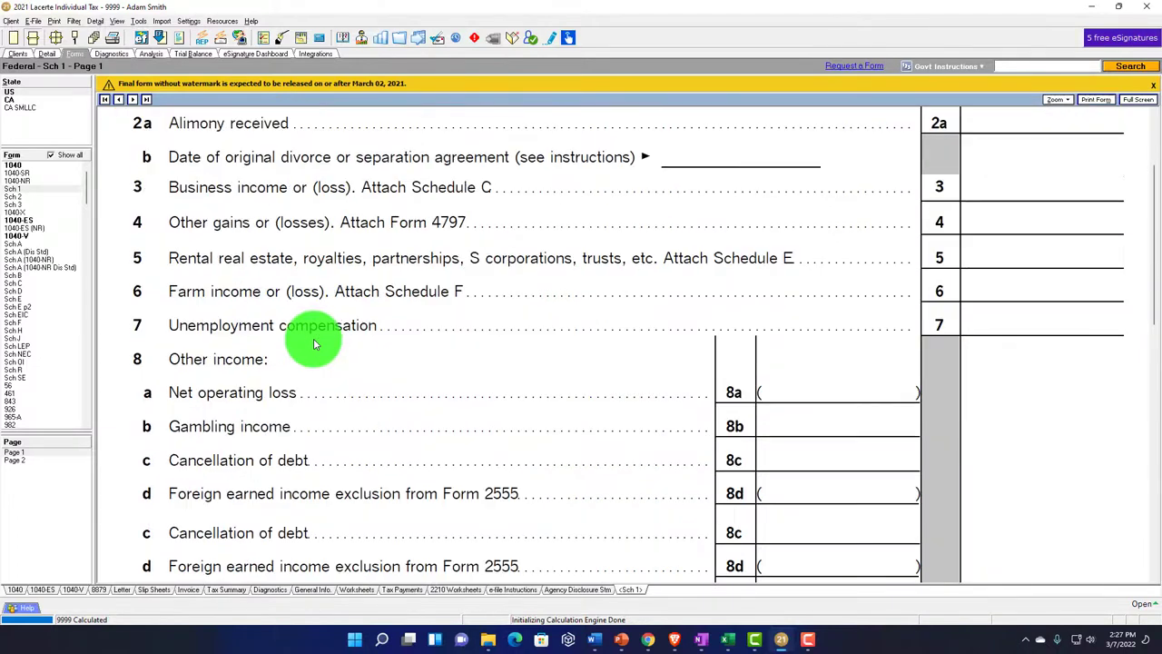
scroll(261, 376, down, 2)
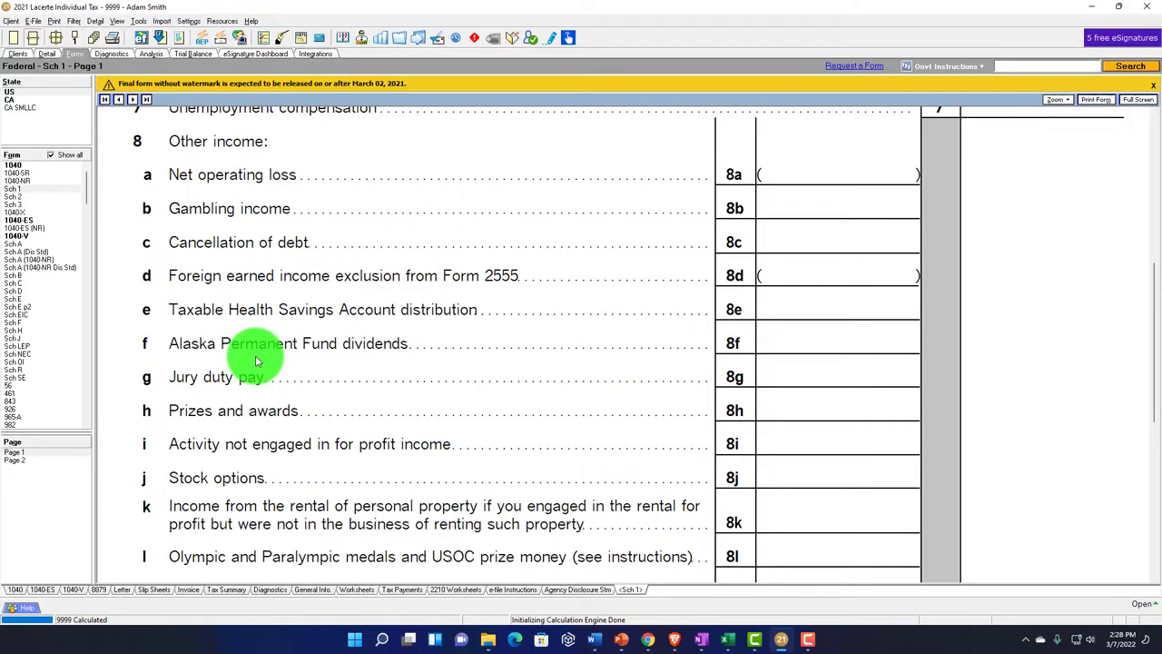
On the Detail Business Income (Sch. C) screen, enter 1,000 as federal gross receipts
click(48, 54)
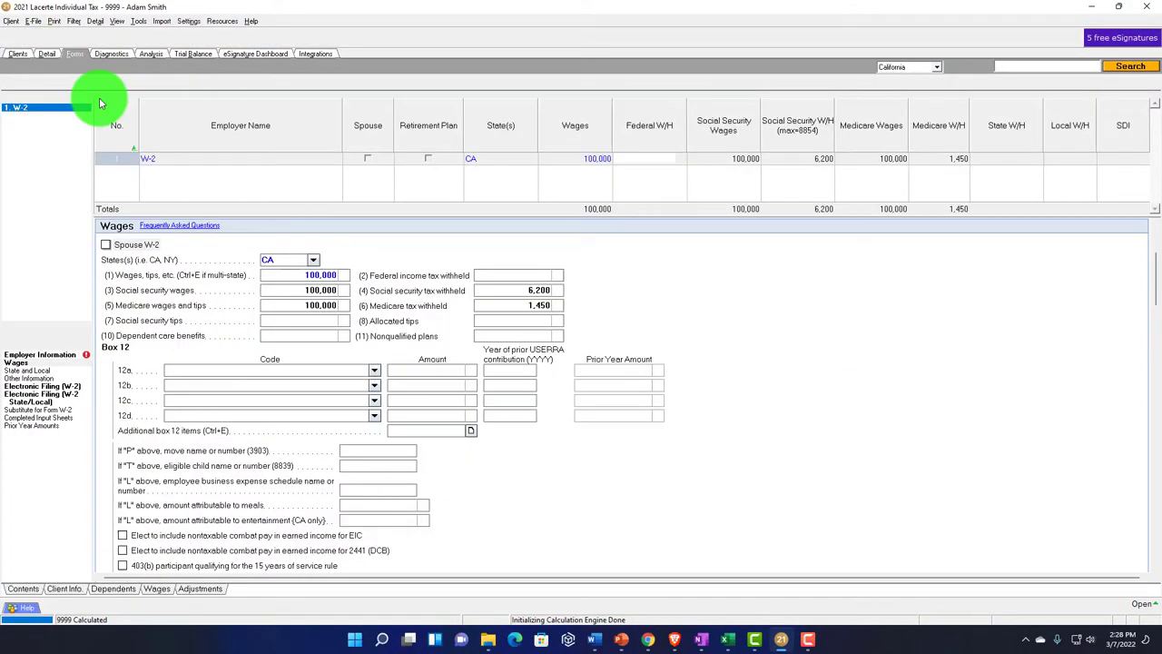
click(247, 281)
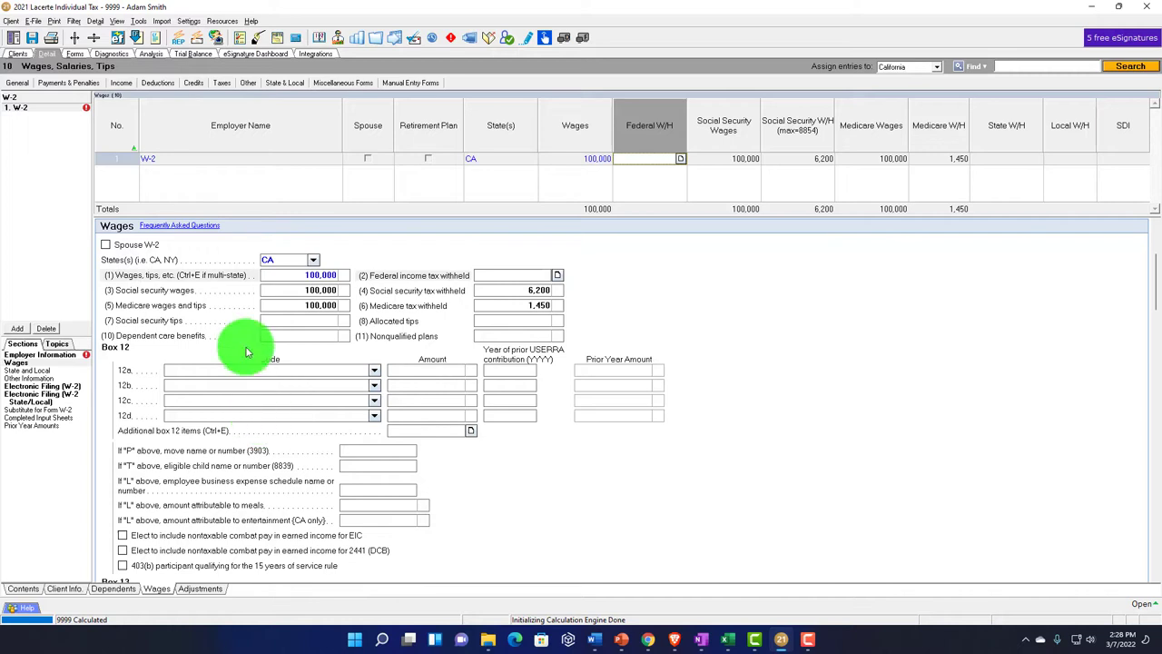
click(121, 83)
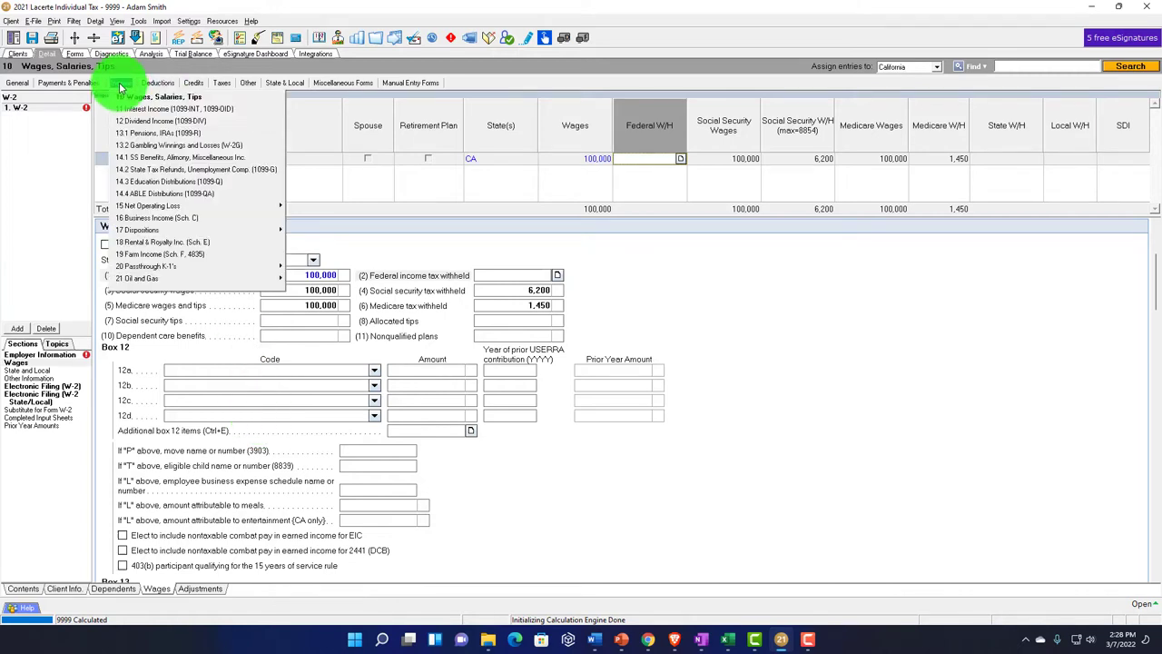
click(150, 218)
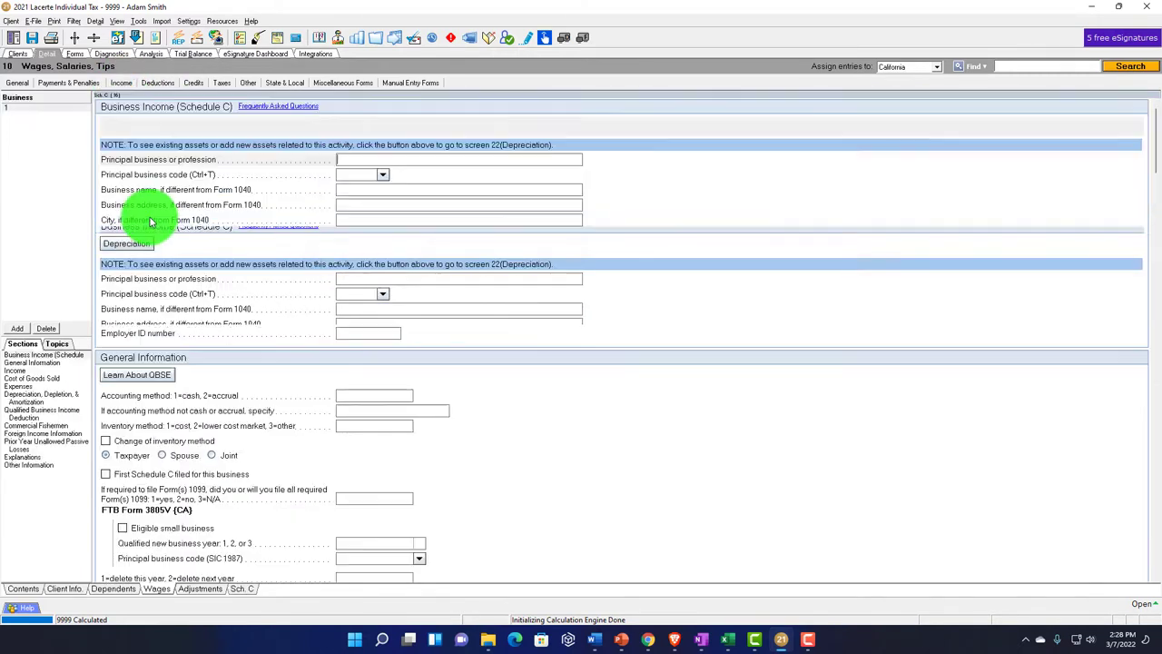
scroll(369, 416, down, 9)
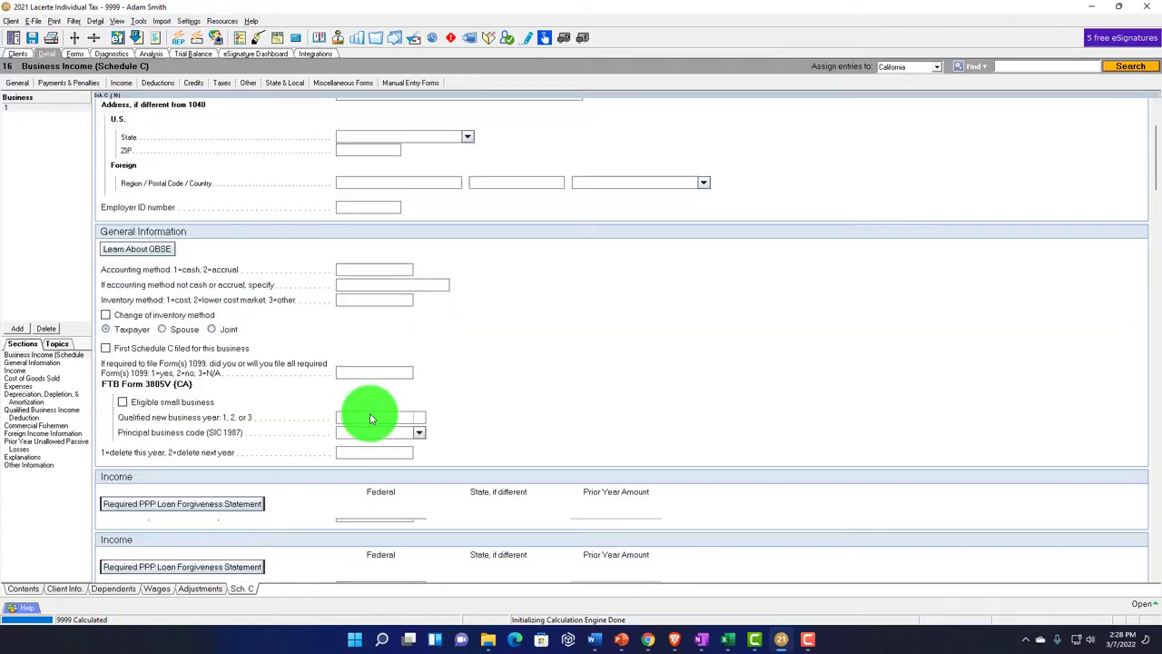
click(372, 338)
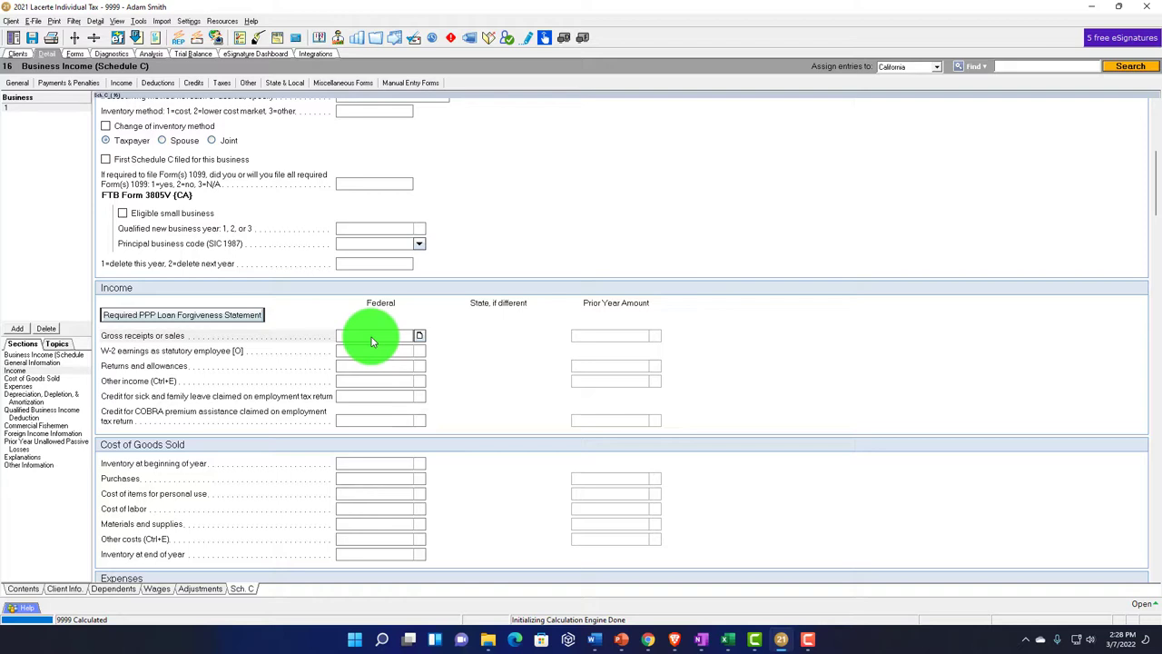
text(1,000)
key(Return)
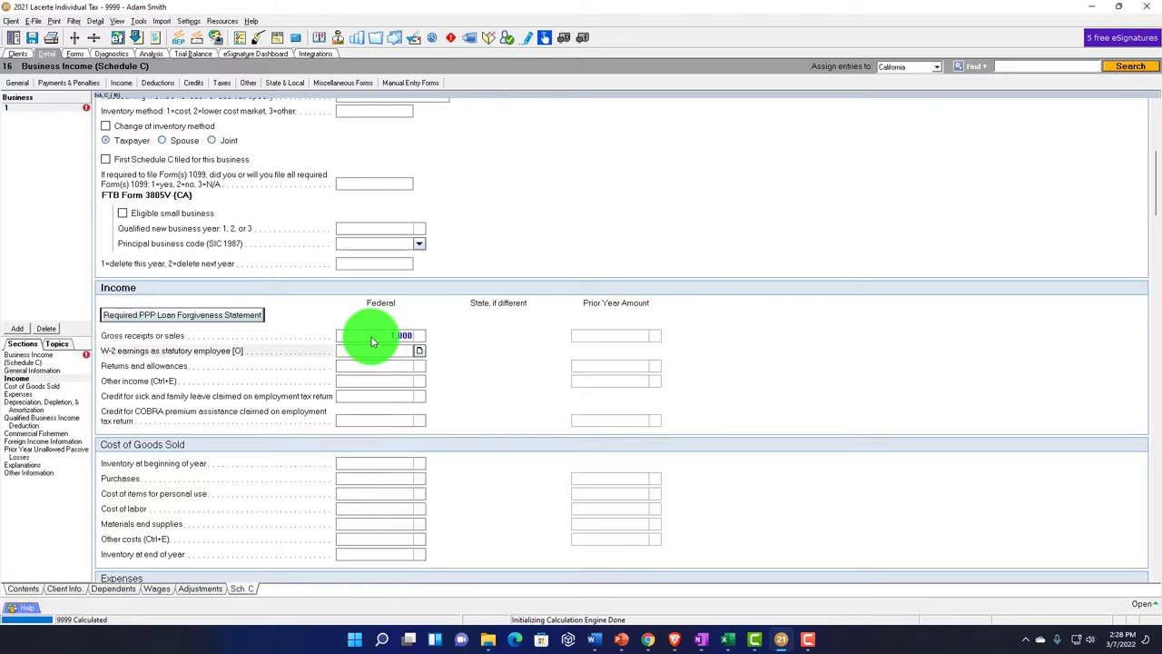
Review Form 1040 pages 1 and 2: 101,000 total income and 15,325 total tax
click(76, 55)
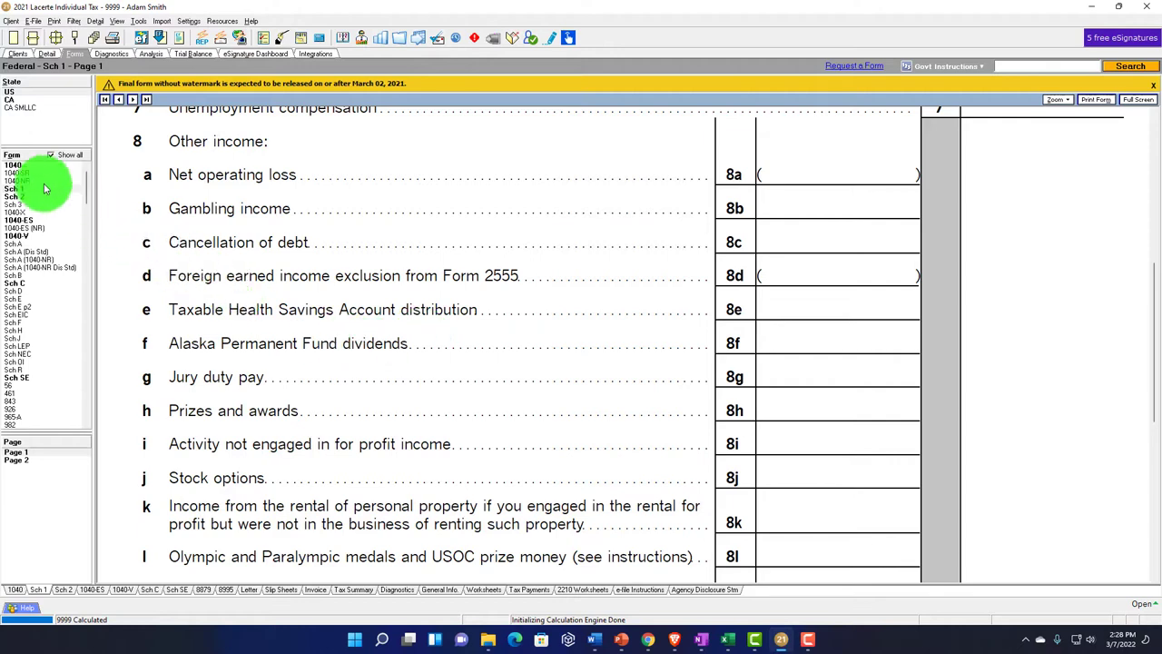
click(20, 168)
scroll(900, 330, down, 1)
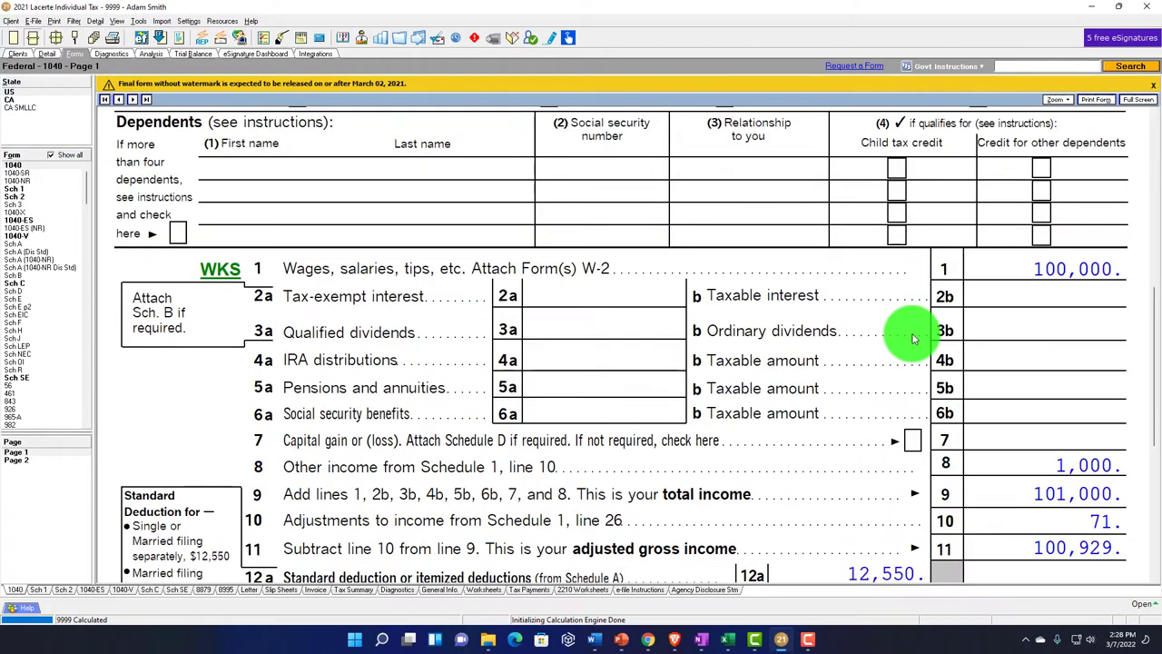
scroll(1005, 266, down, 1)
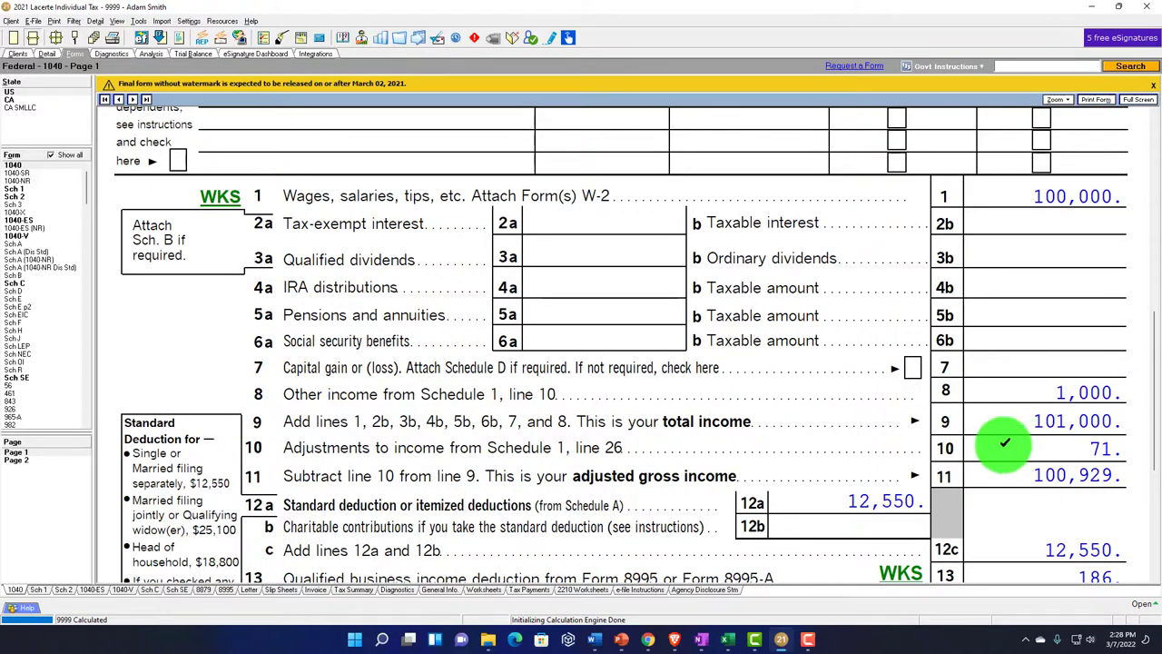
click(31, 454)
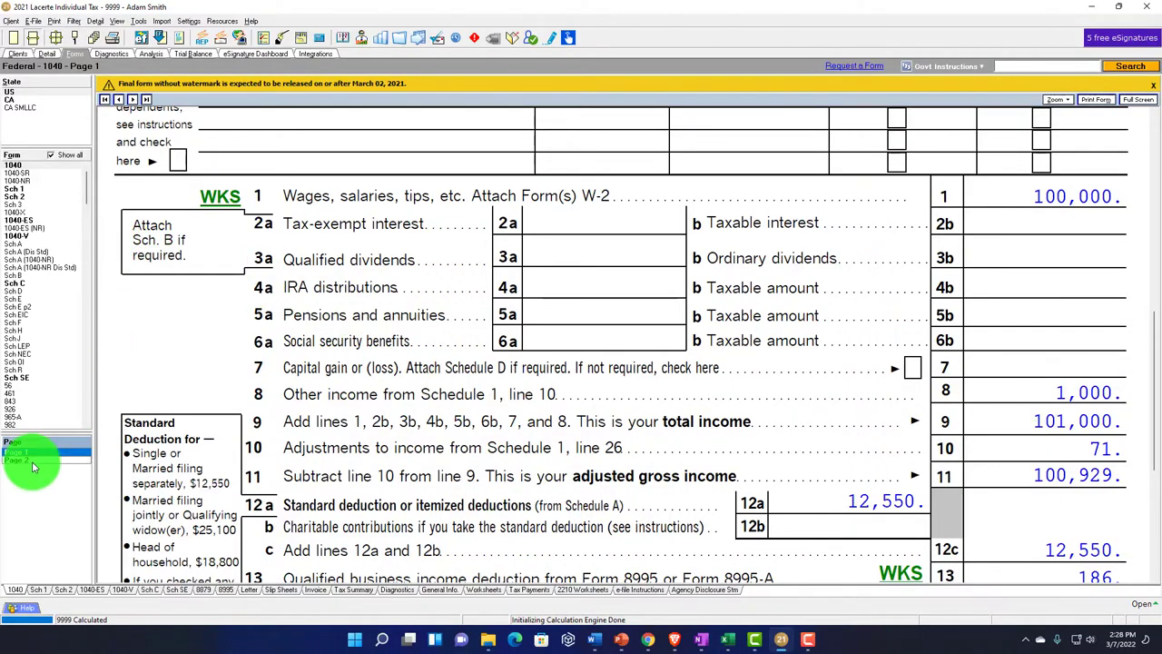
click(31, 462)
scroll(926, 386, up, 5)
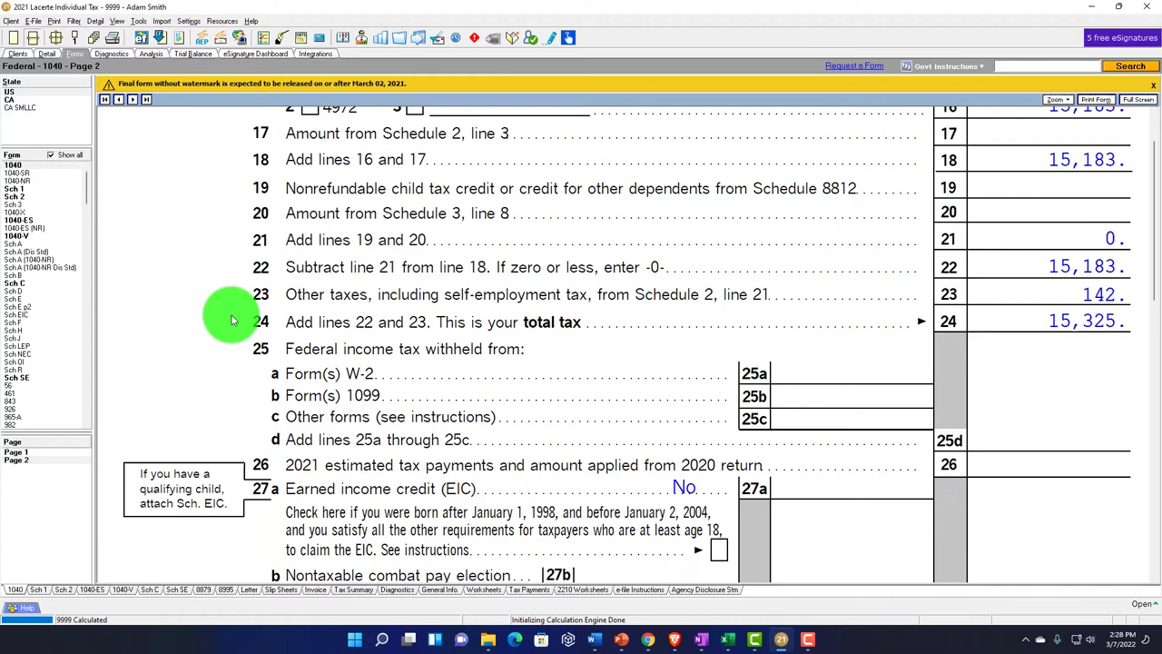
Open Schedule SE Part I, showing 924 on line 4a
click(25, 377)
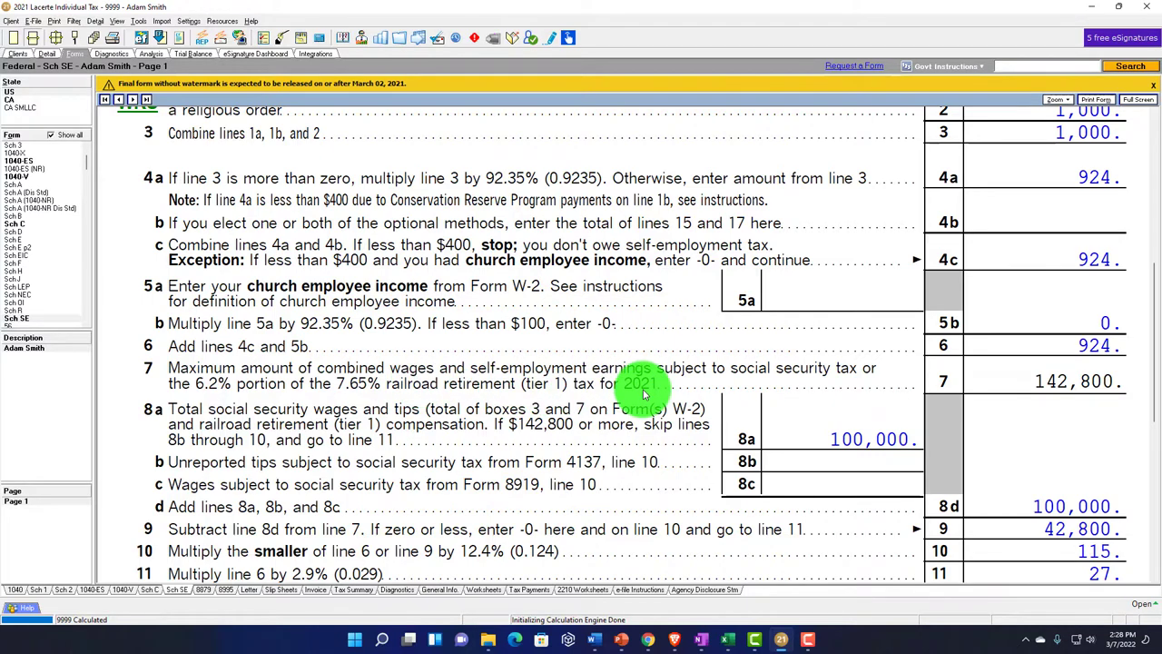
scroll(640, 386, up, 5)
scroll(641, 395, up, 2)
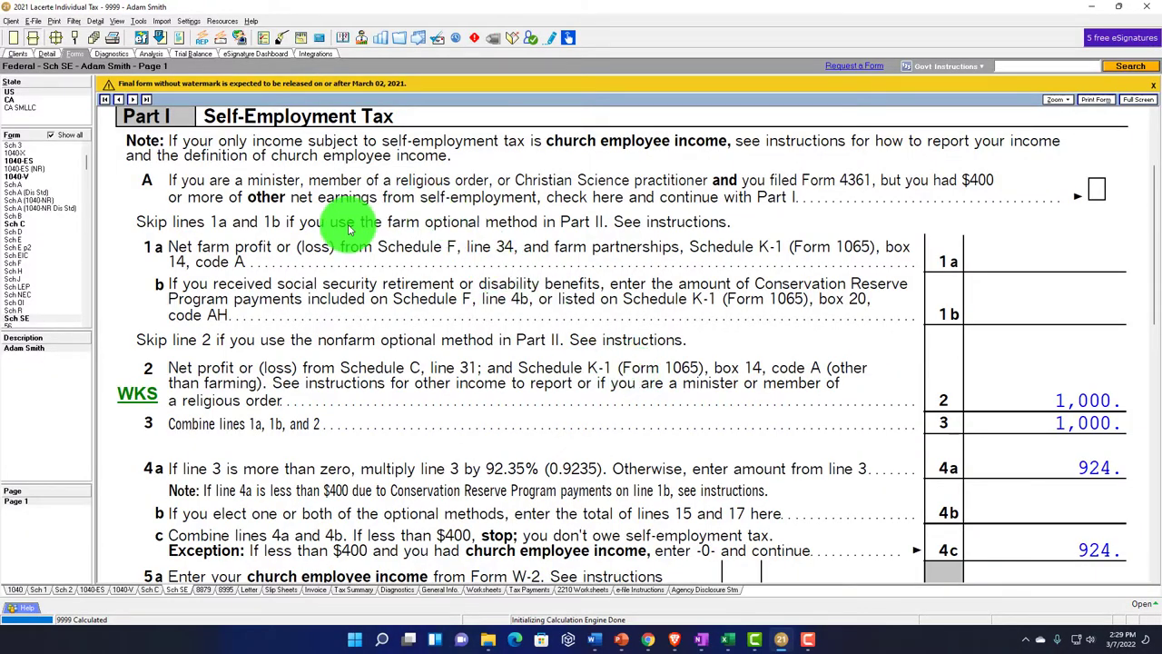
Open the Schedule C form and scroll through its 1,000 gross income
click(19, 226)
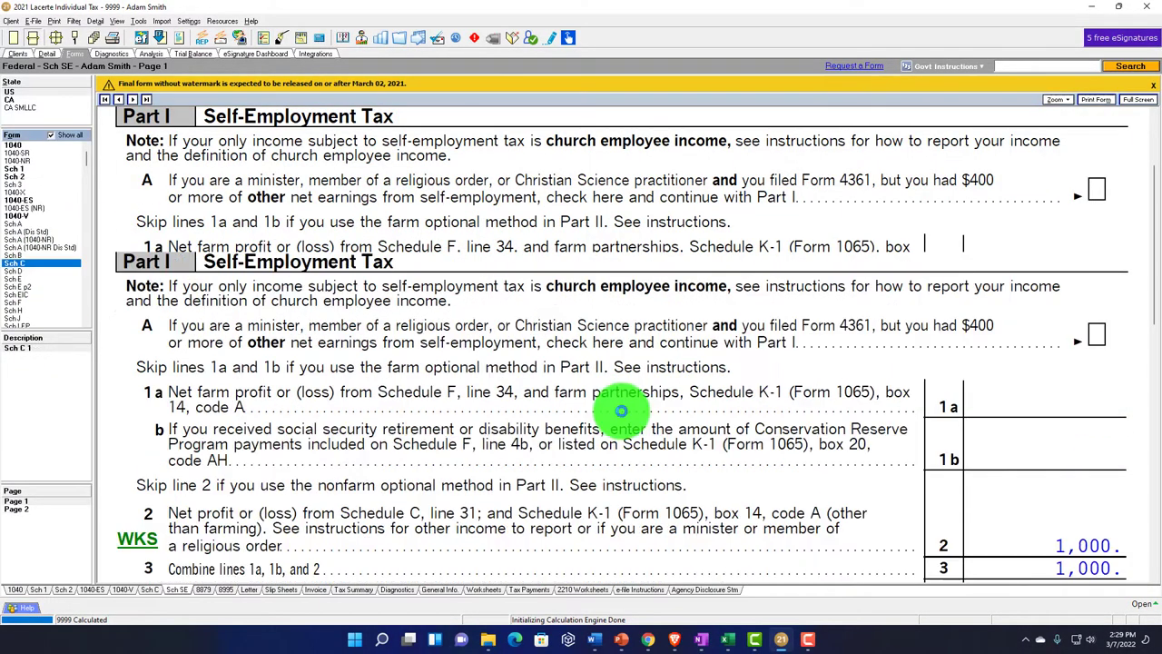
scroll(826, 450, up, 5)
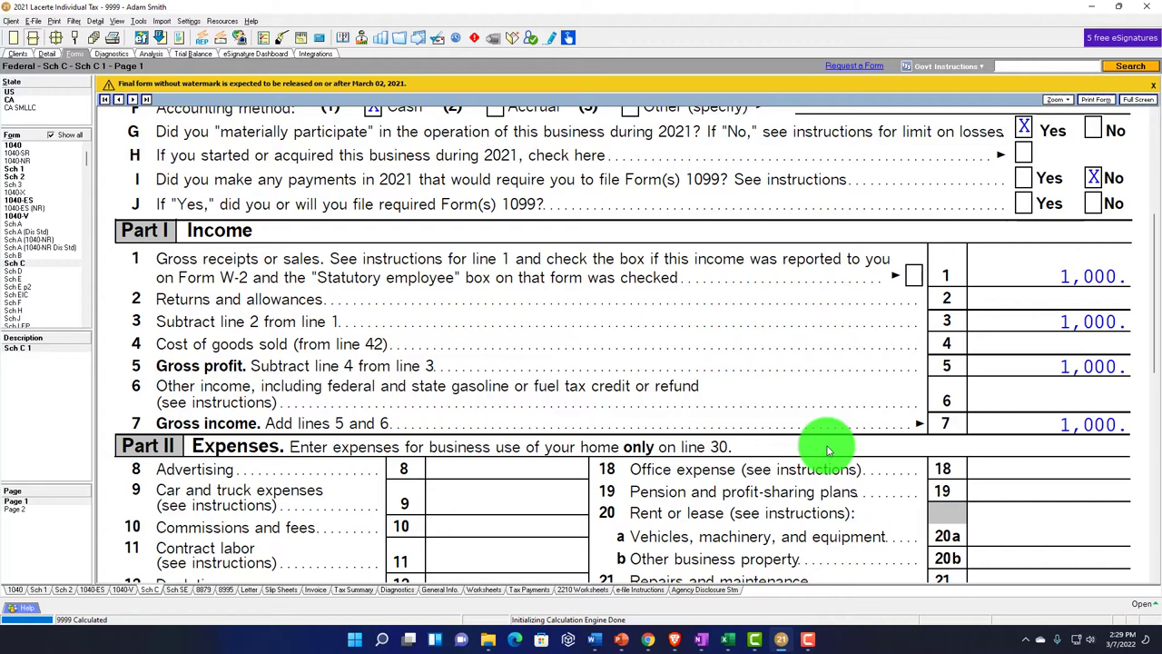
scroll(826, 449, down, 3)
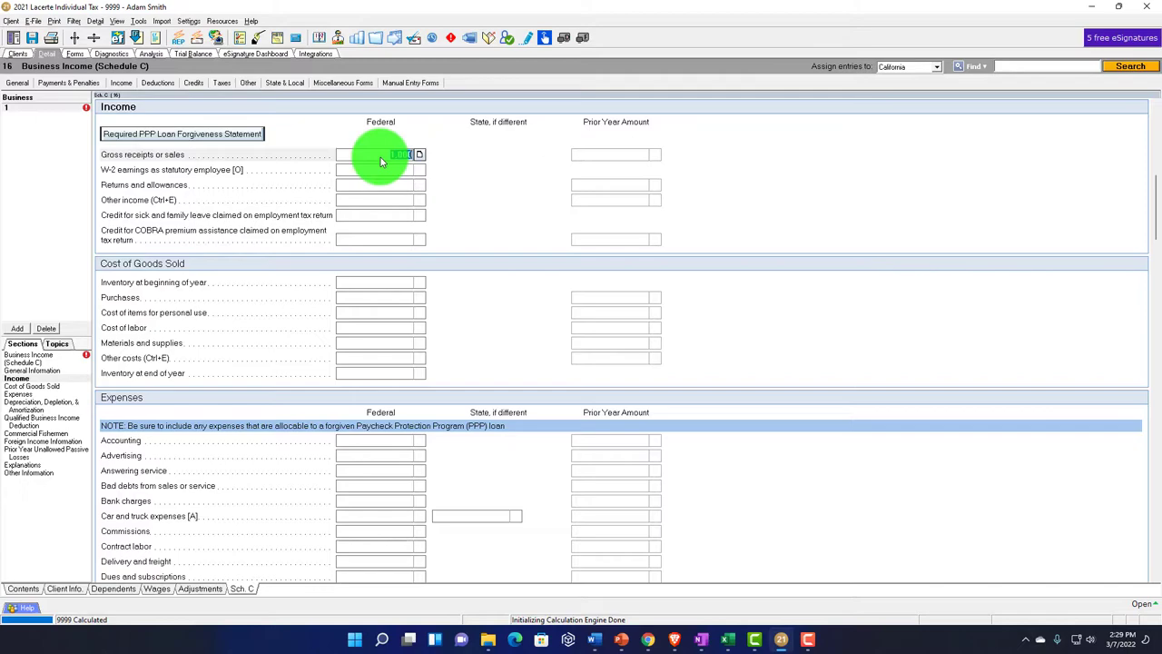
Check Form 1040 page 1 in the Forms view
click(77, 55)
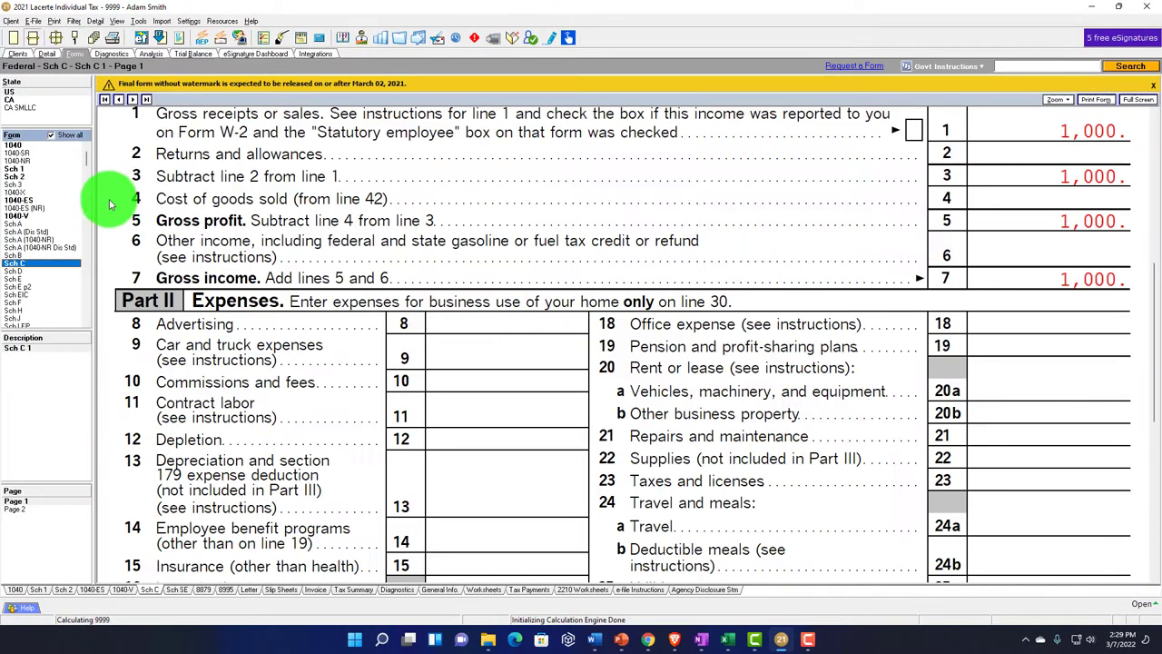
click(53, 160)
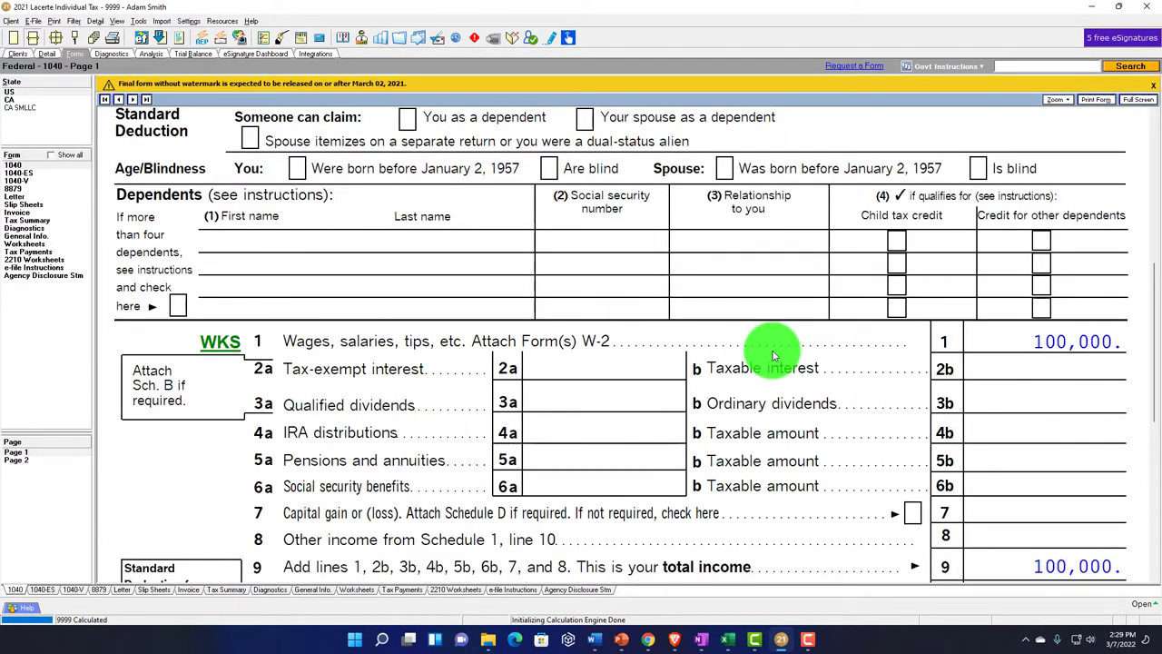
scroll(813, 354, down, 5)
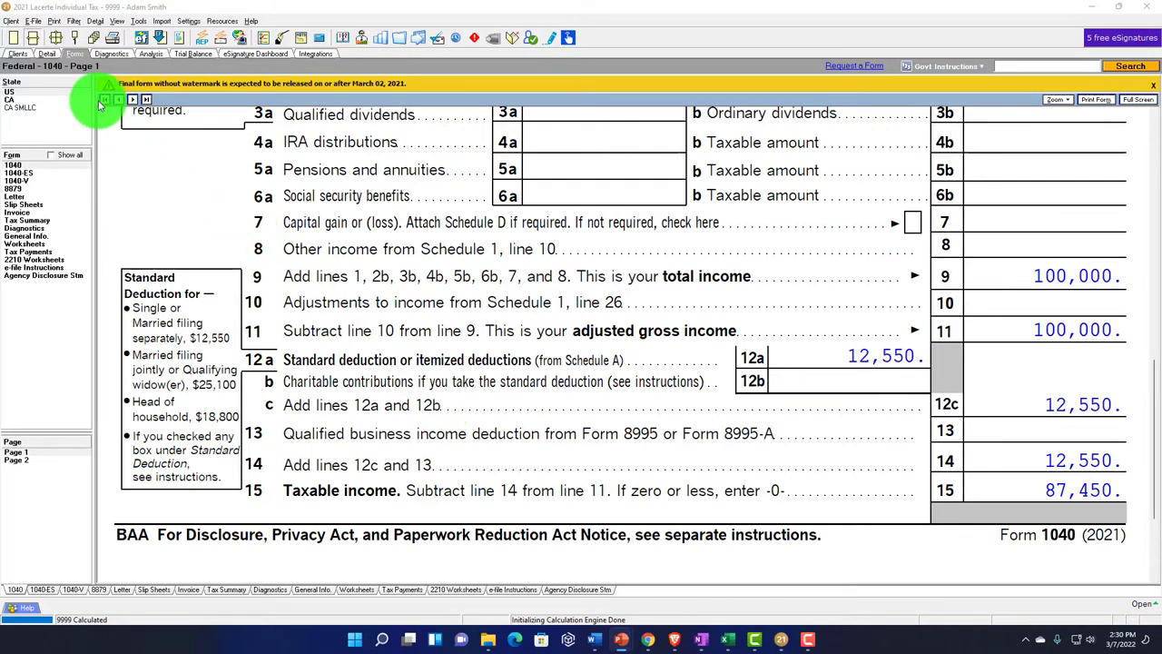
On the Schedule C input screen, commit 1,000 gross receipts and a 5,000 accounting expense
click(51, 54)
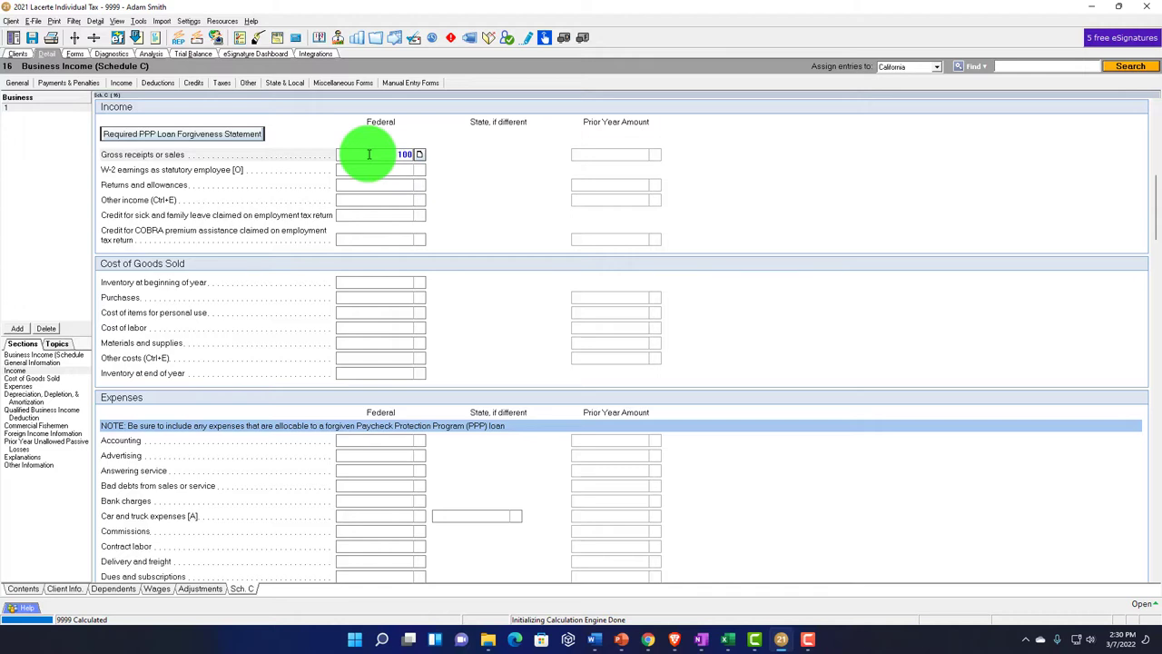
key(Return)
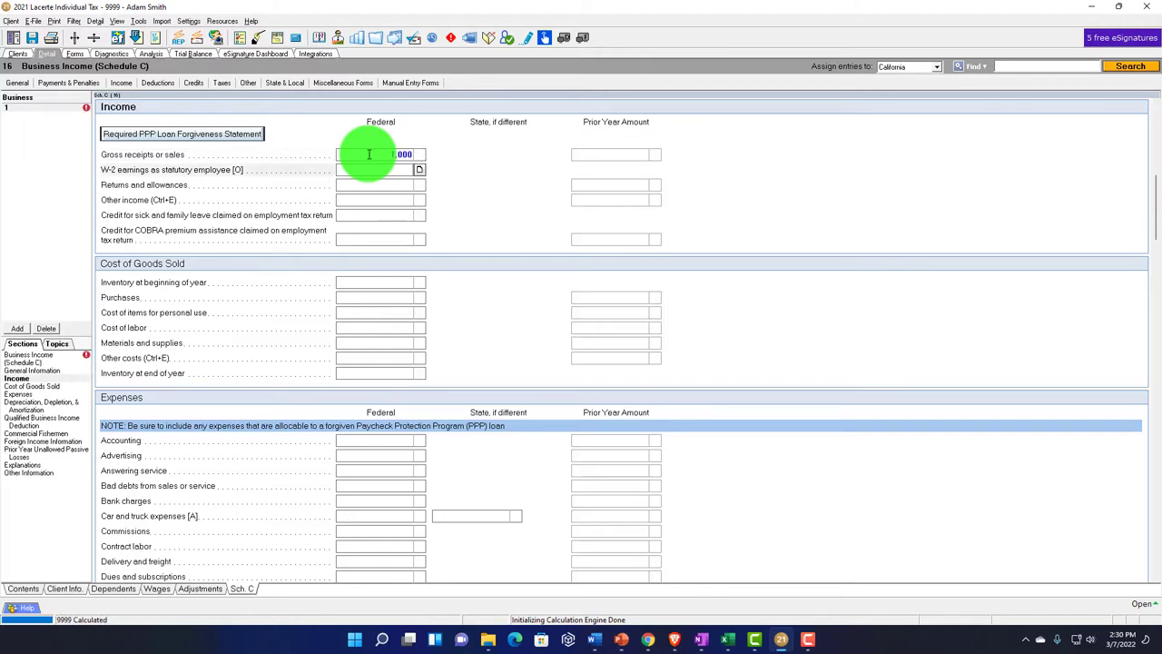
click(397, 445)
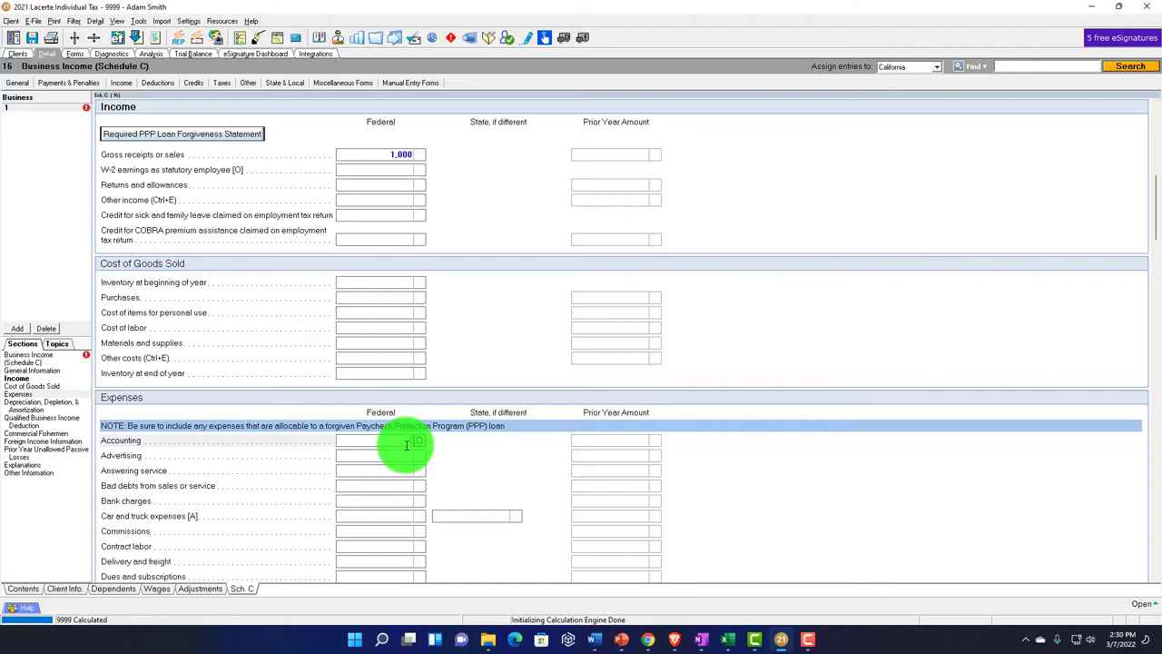
text(5,000)
key(Return)
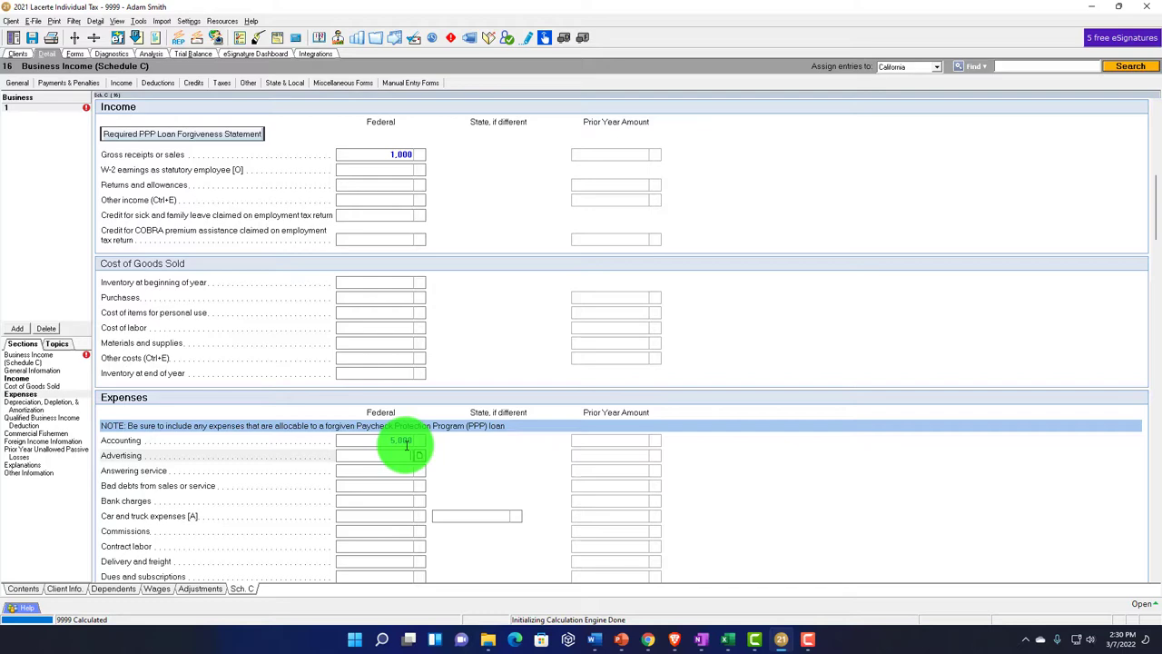
click(78, 55)
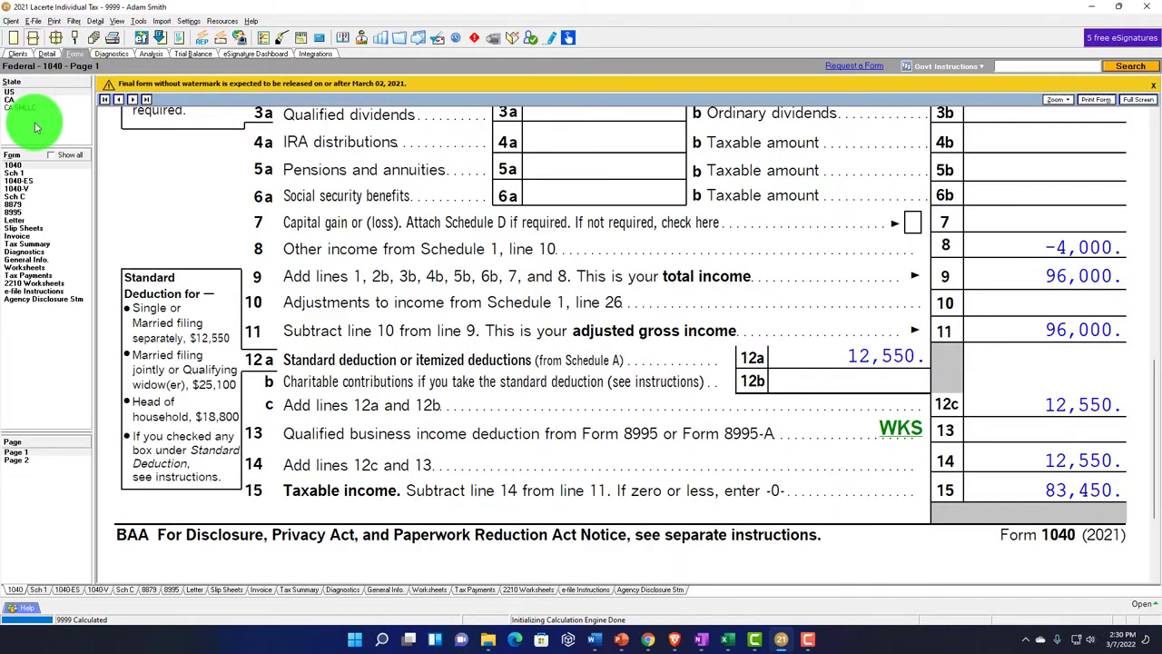
Review Schedule C lines 27a–31's 4,000 loss and Form 1040's 83,450 taxable income
click(13, 196)
scroll(815, 376, up, 10)
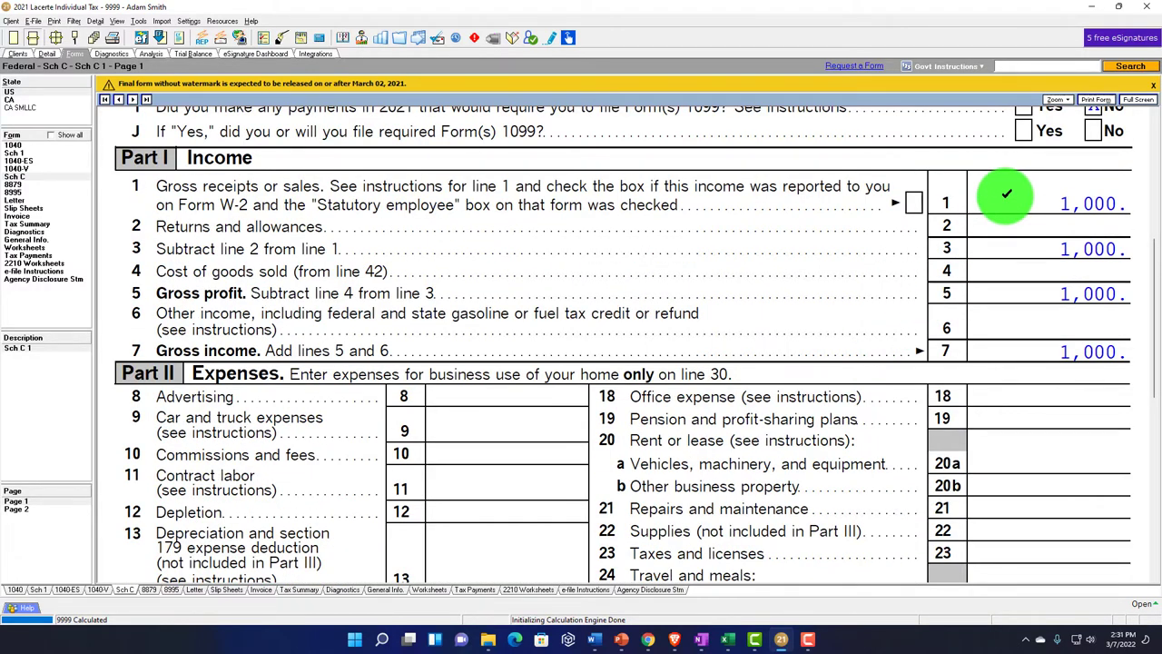
scroll(1005, 194, down, 4)
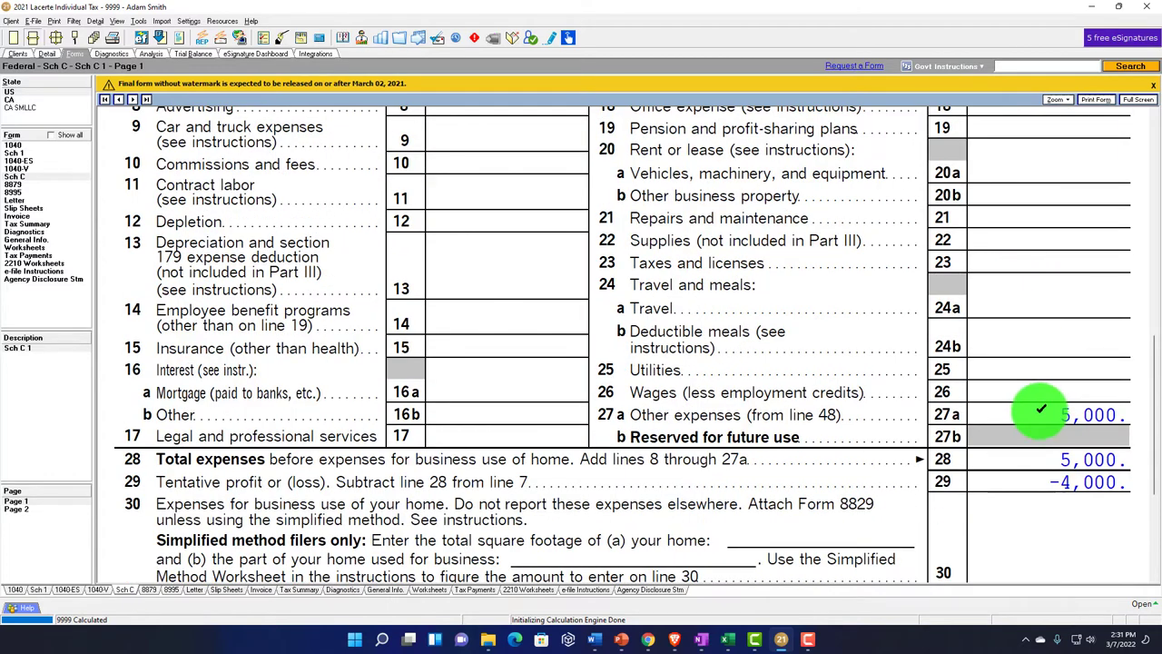
scroll(1035, 439, down, 2)
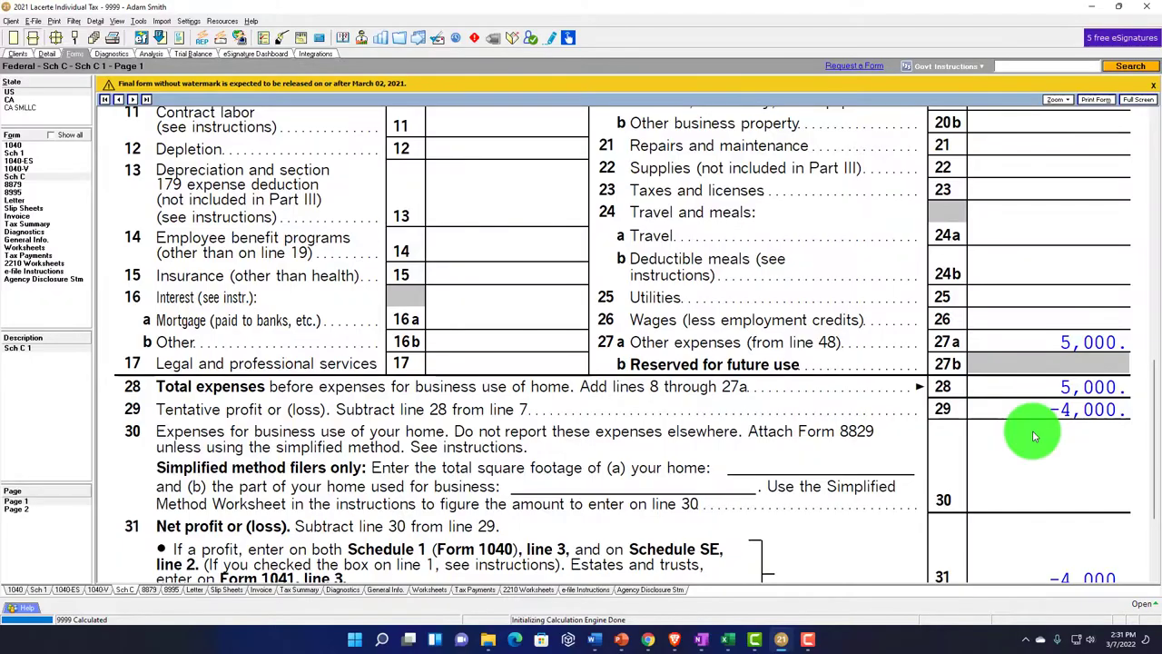
click(18, 145)
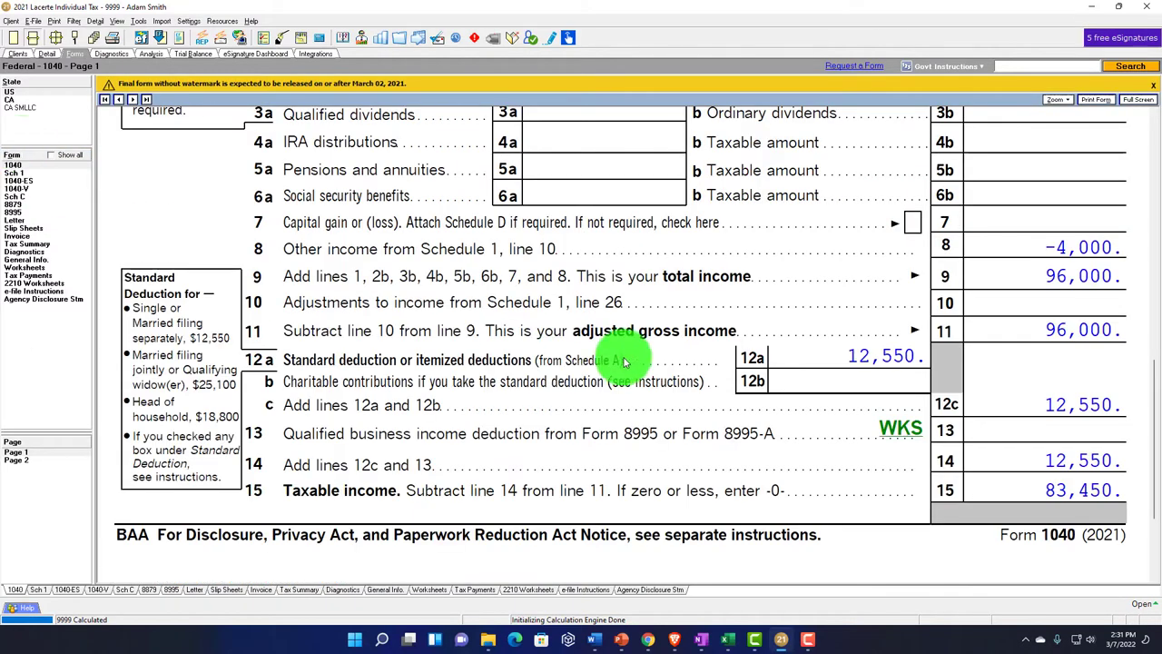
scroll(733, 367, up, 3)
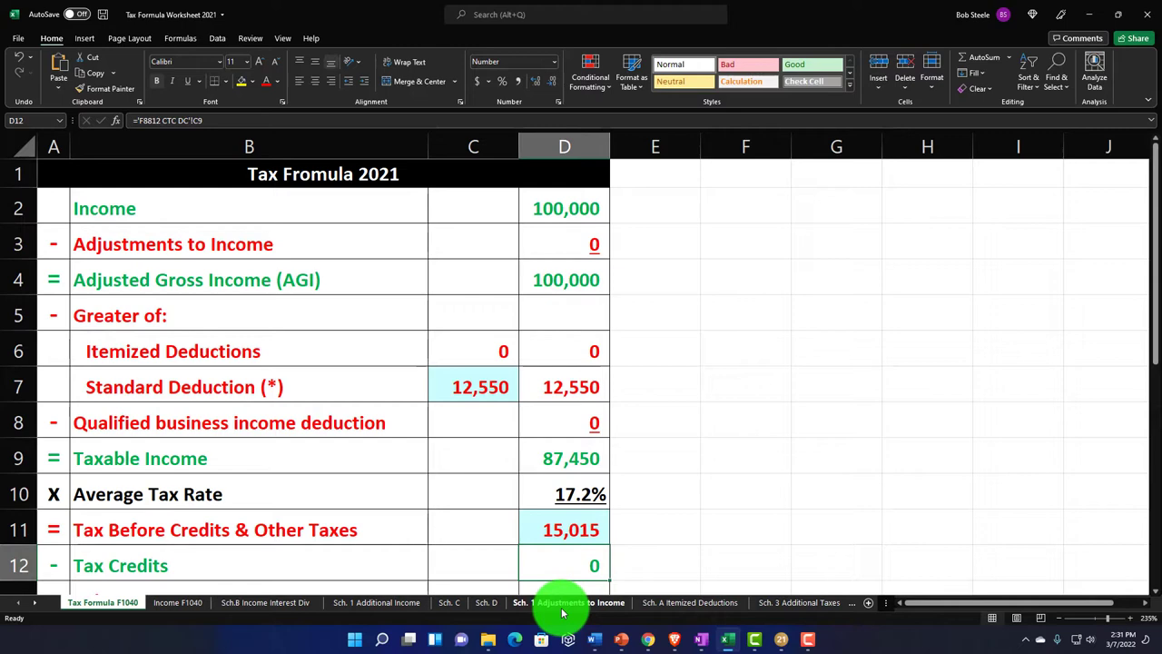
On Excel's Sch. C sheet, enter 1,000 income and a 5,000 expense, then check D2 on Tax Formula F1040
click(453, 602)
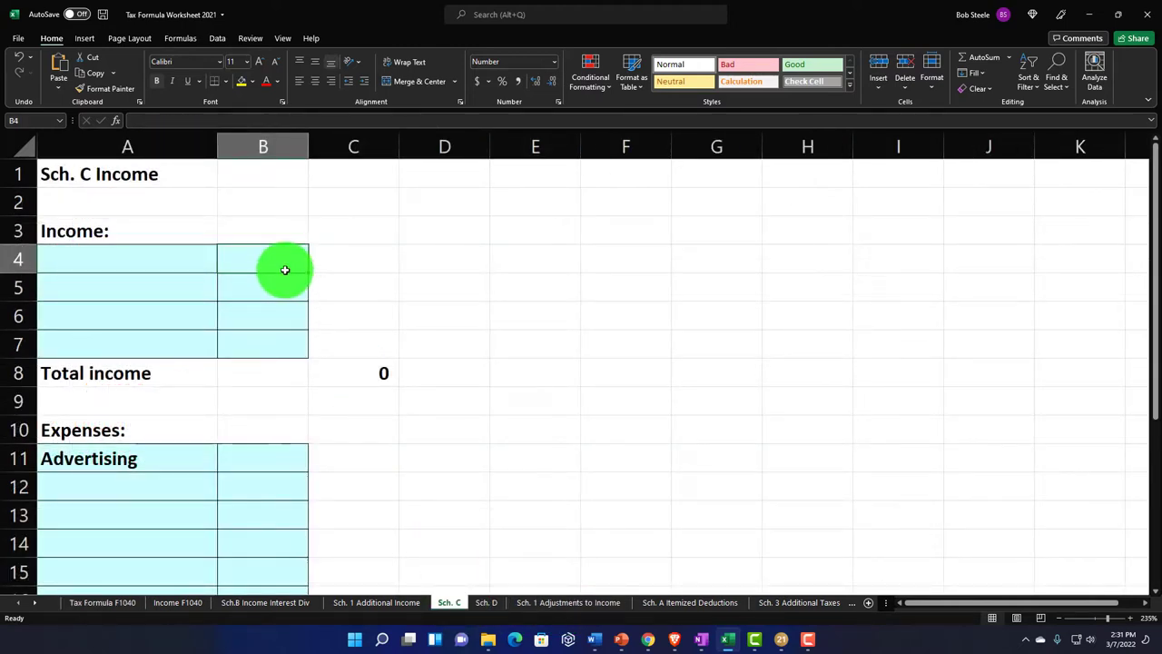
text(1000)
key(Return)
key(Return)
key(Return)
key(Return)
key(Return)
key(Return)
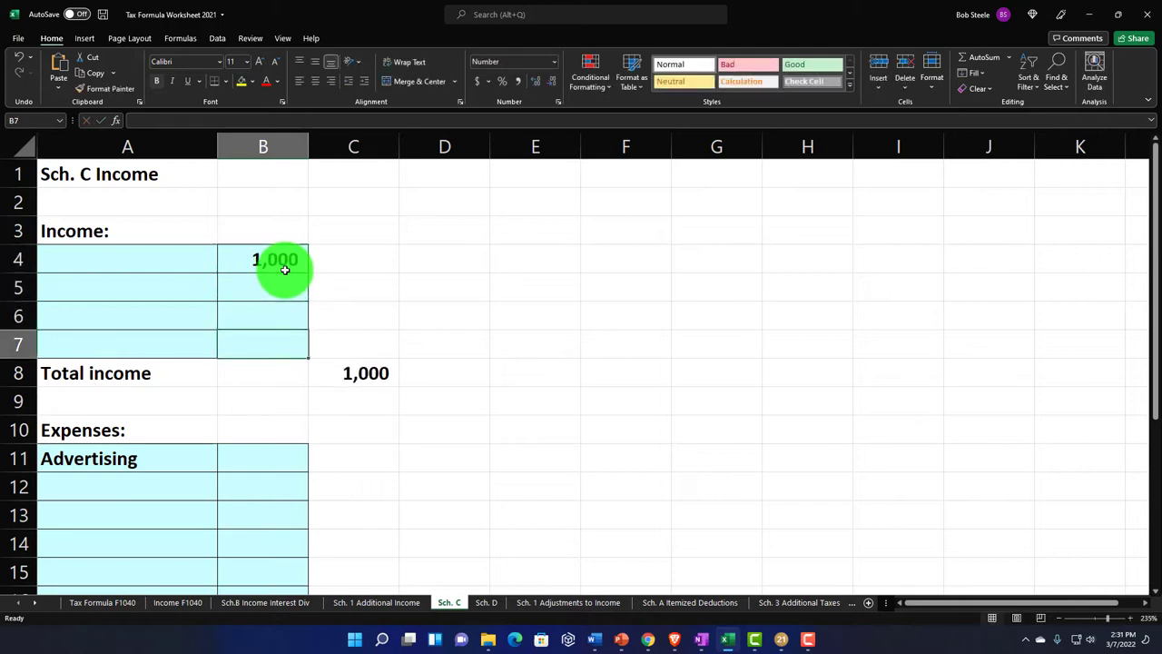
text(50)
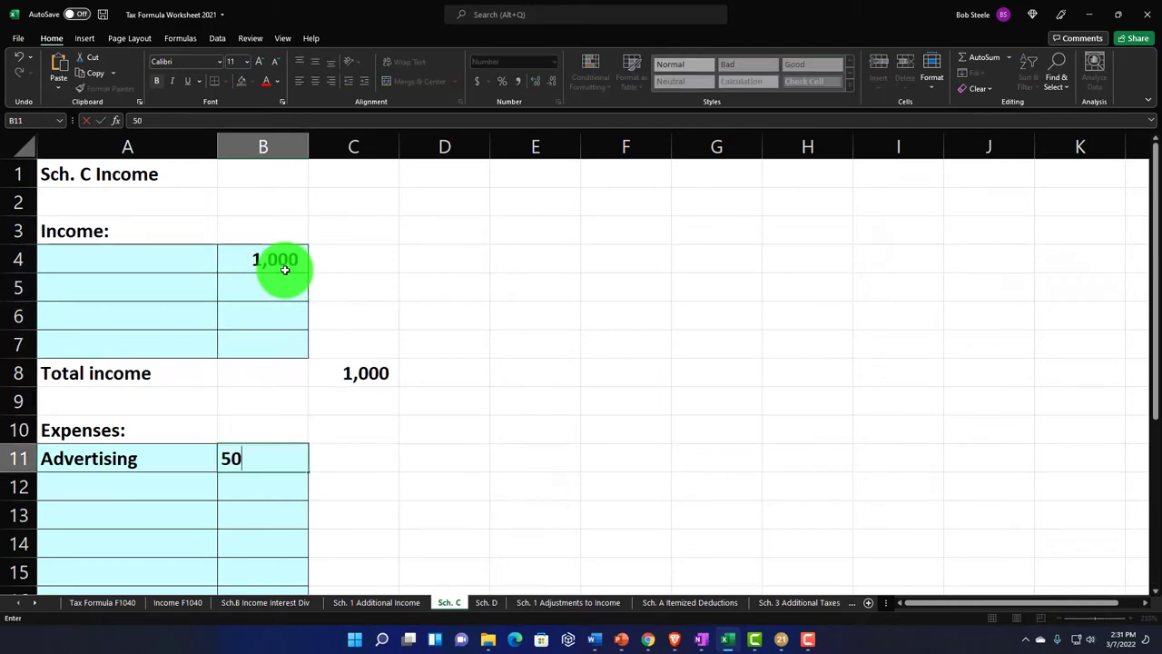
text(00)
key(Return)
scroll(281, 267, down, 4)
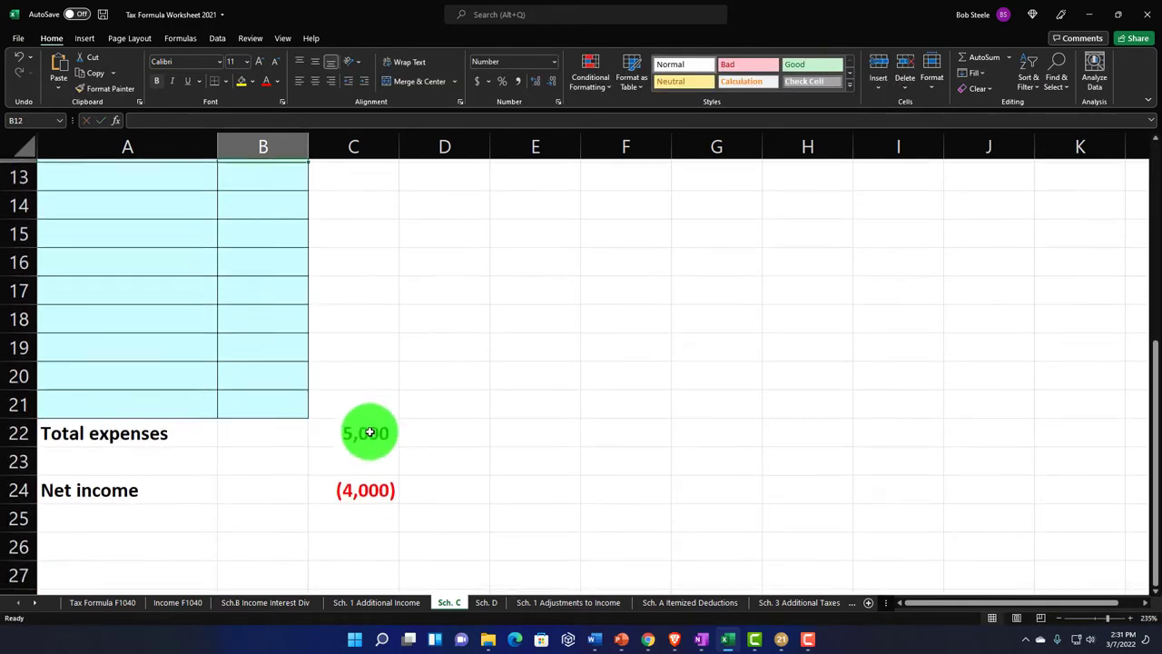
click(99, 604)
click(545, 211)
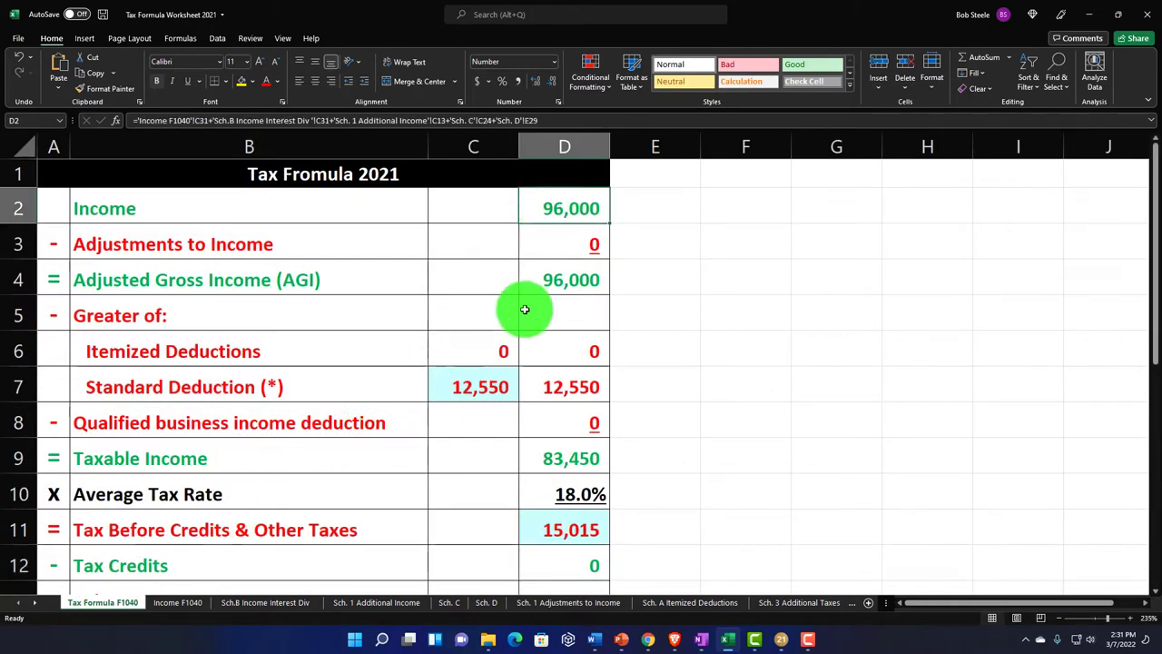
Scroll through Form 1040 page 1 lines 1–12 in Lacerte
click(781, 638)
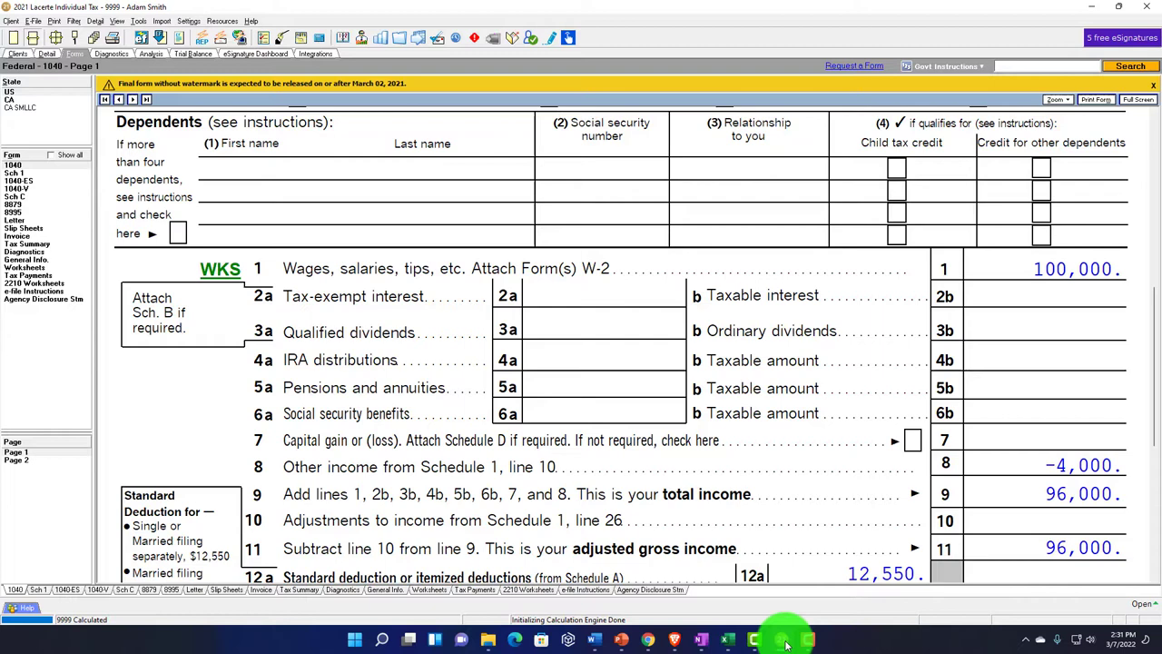
scroll(989, 461, down, 2)
scroll(1002, 414, down, 2)
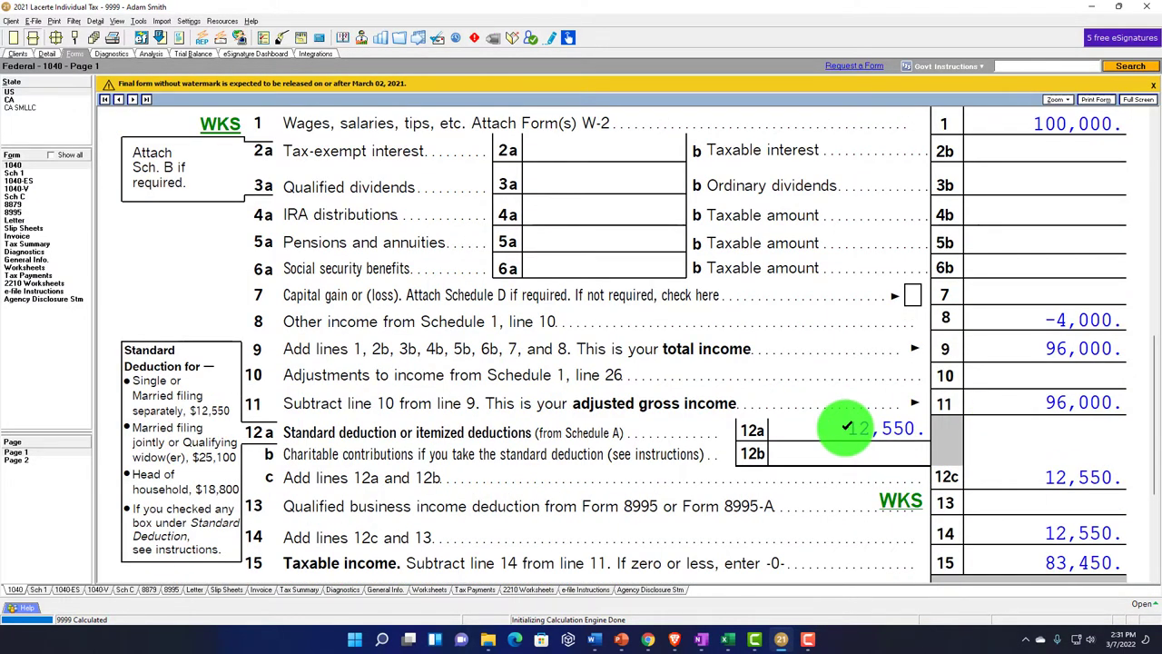
scroll(846, 428, down, 2)
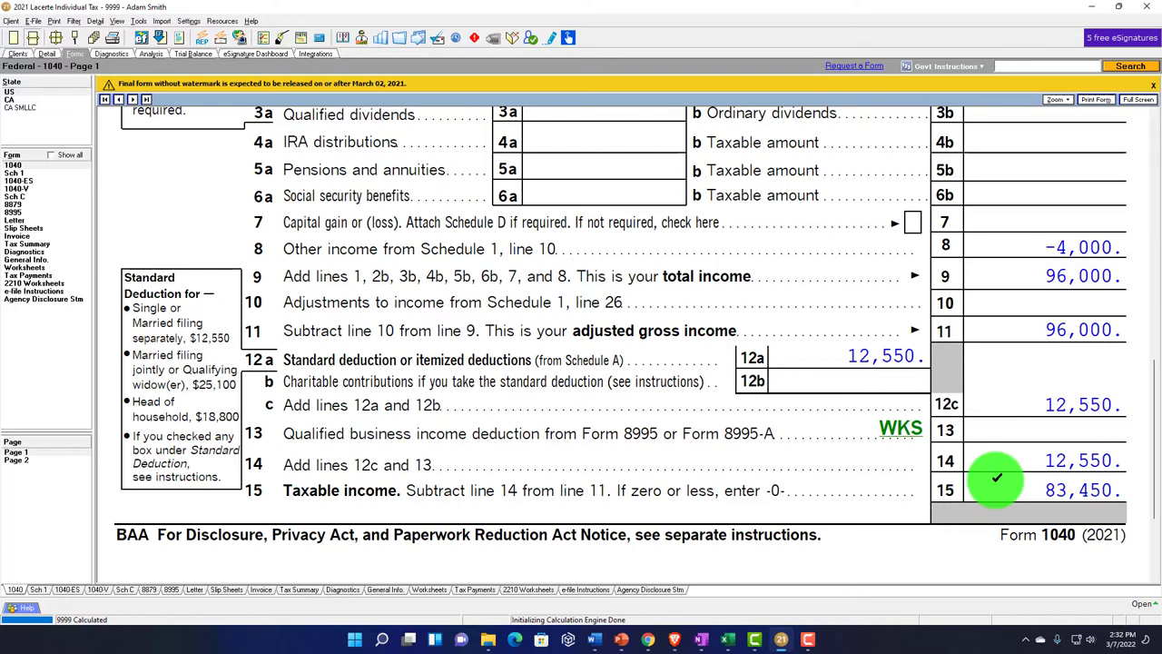
In Excel, check the taxable income in D9 and tax before credits in D11
click(727, 639)
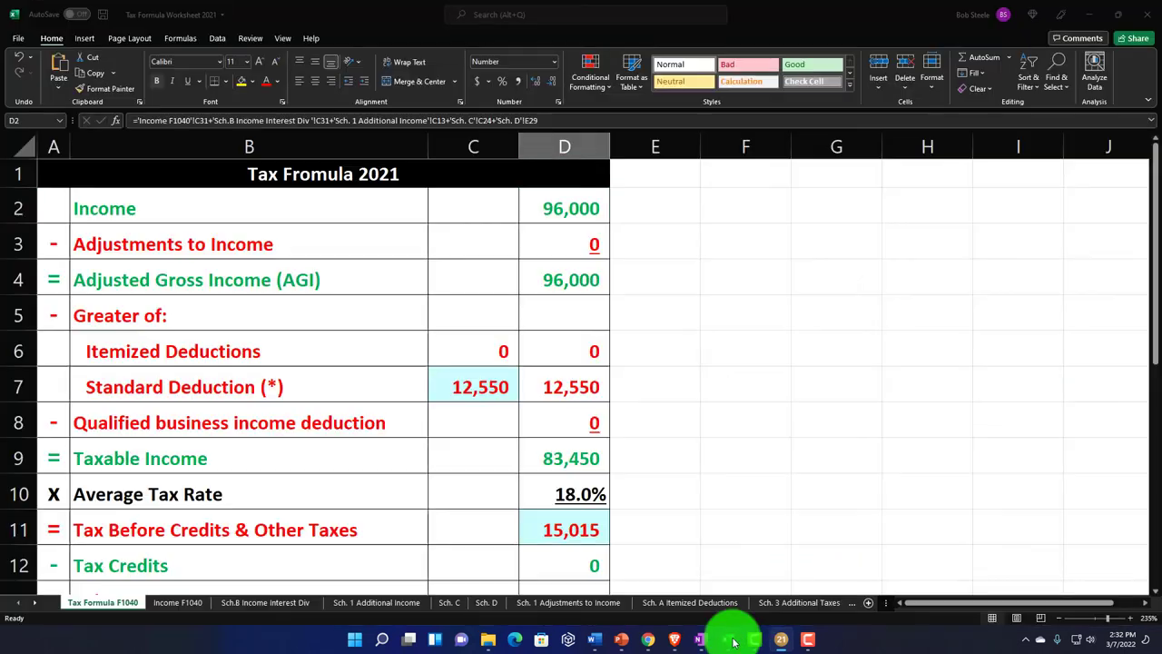
click(583, 454)
scroll(586, 454, down, 1)
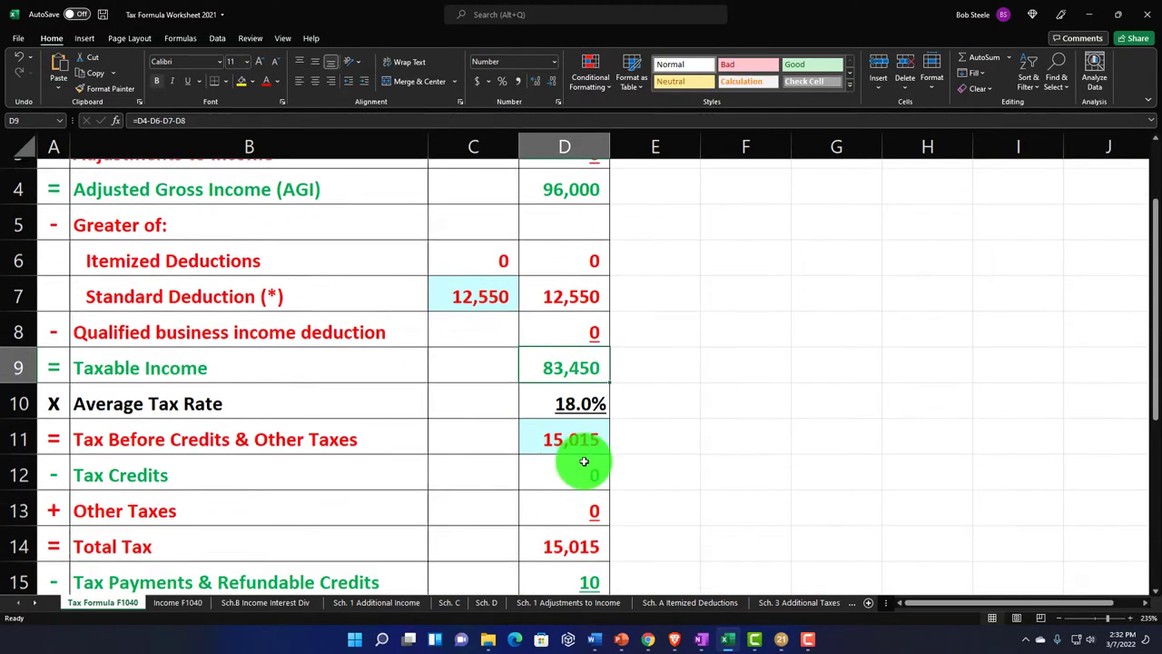
click(570, 426)
click(726, 638)
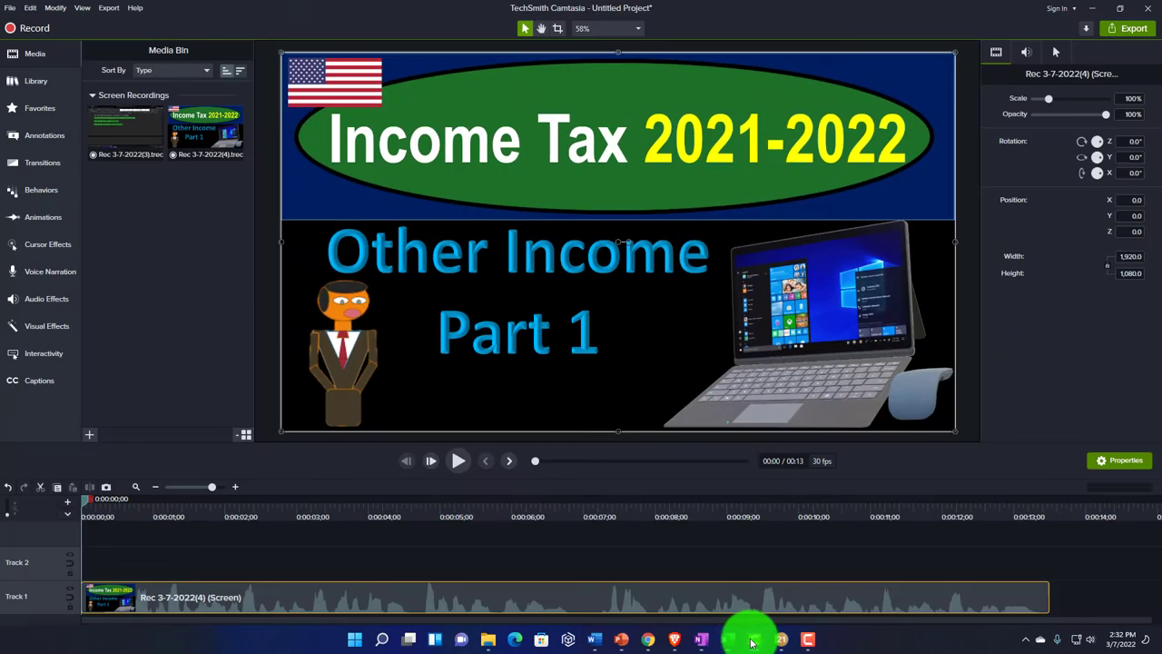
Read the tax on Form 1040 page 2 and update Excel's tax before credits to 14,113
click(781, 639)
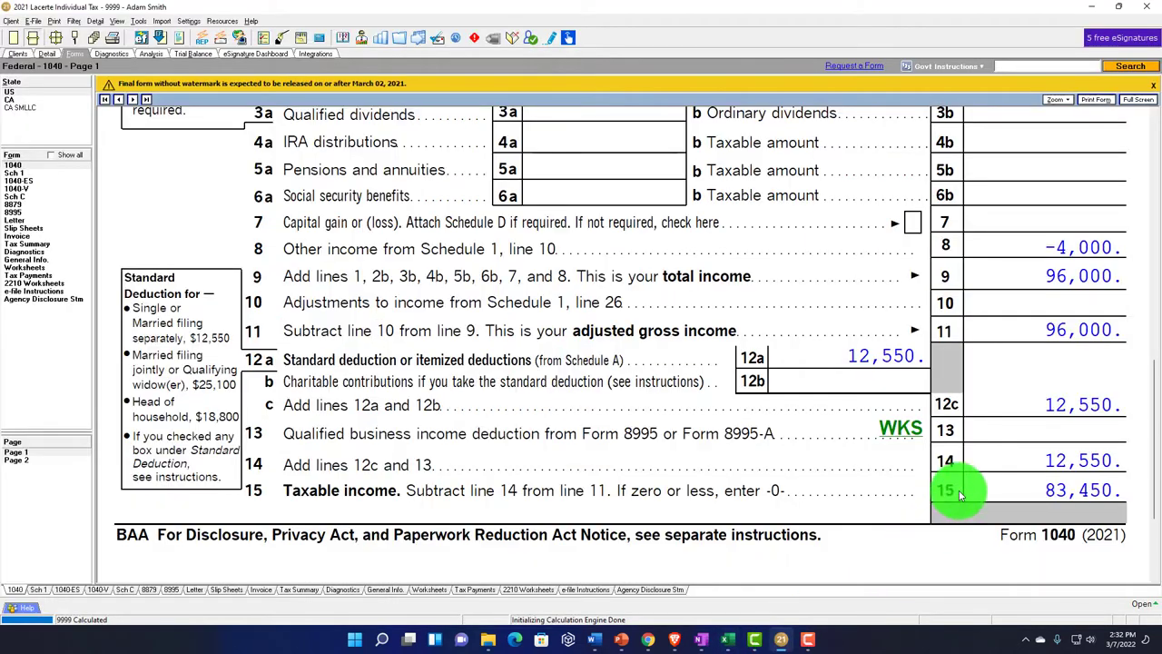
click(22, 460)
scroll(622, 422, up, 3)
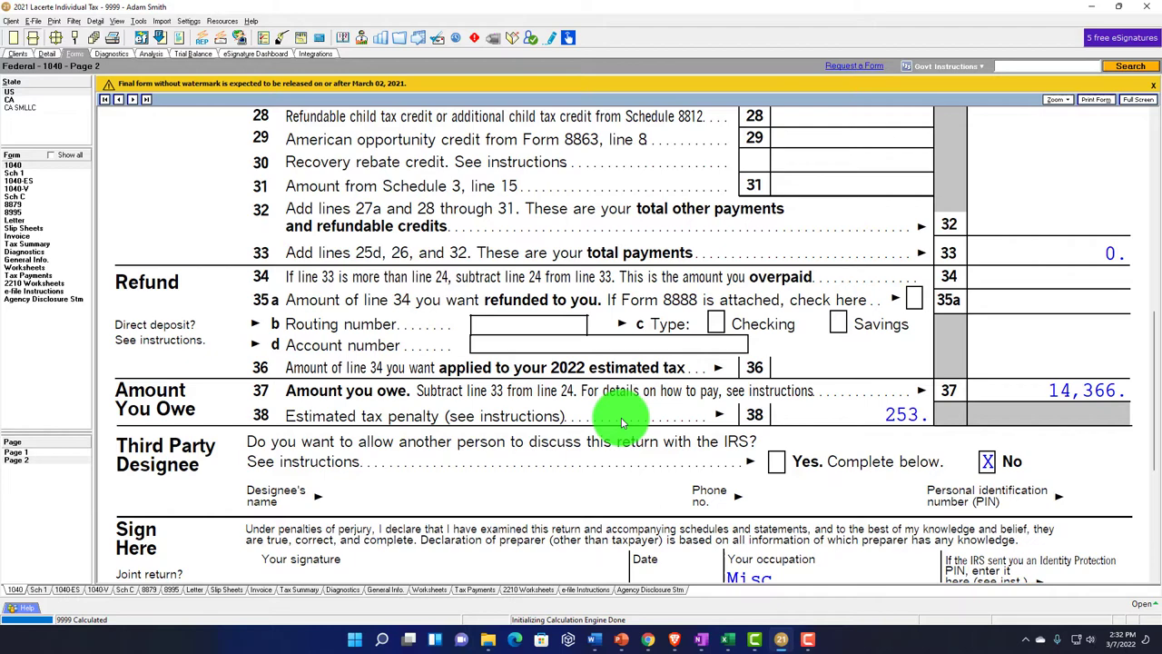
scroll(623, 421, up, 5)
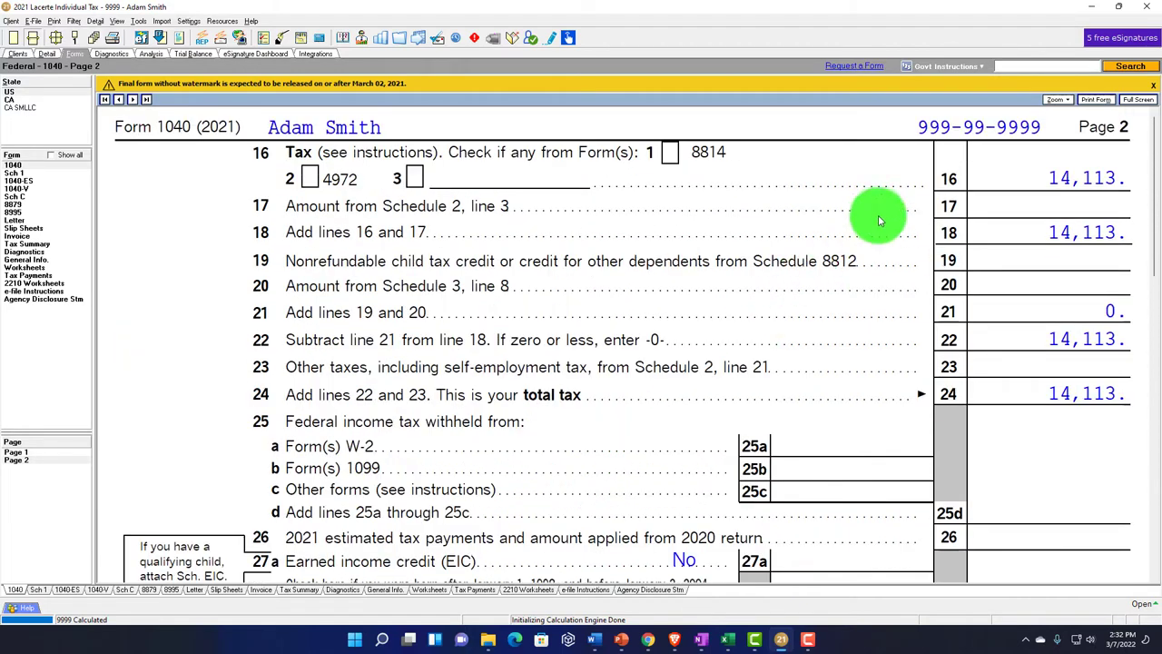
click(727, 639)
text(1)
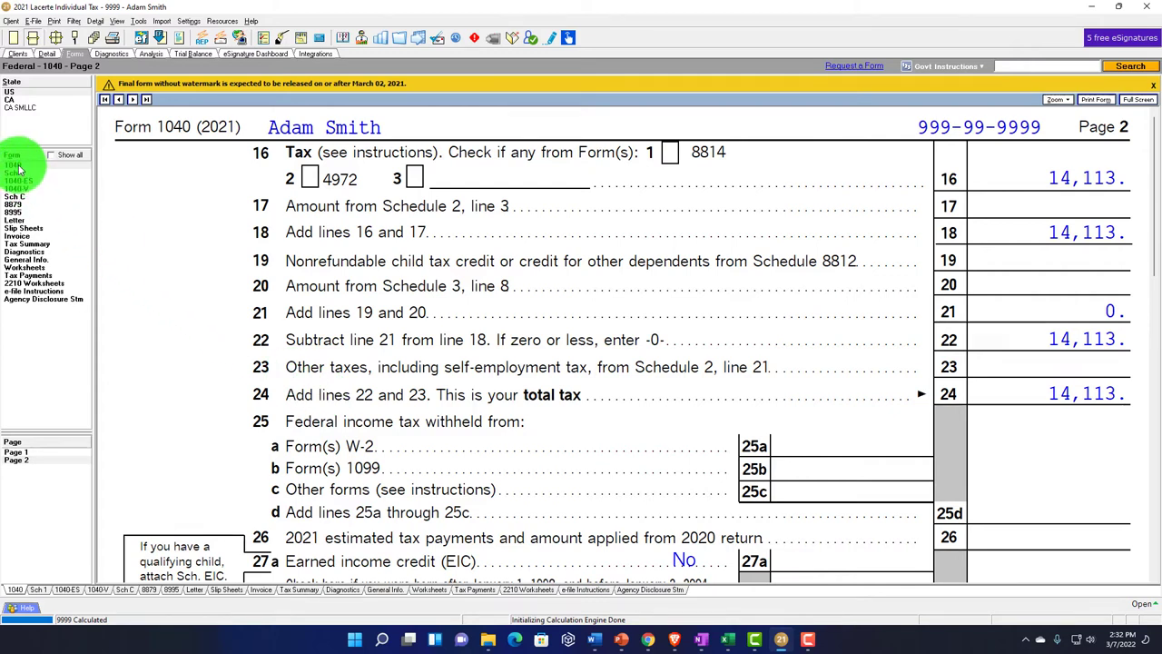
Return to Form 1040 page 1 showing -4,000 other income and 96,000 total income
click(17, 166)
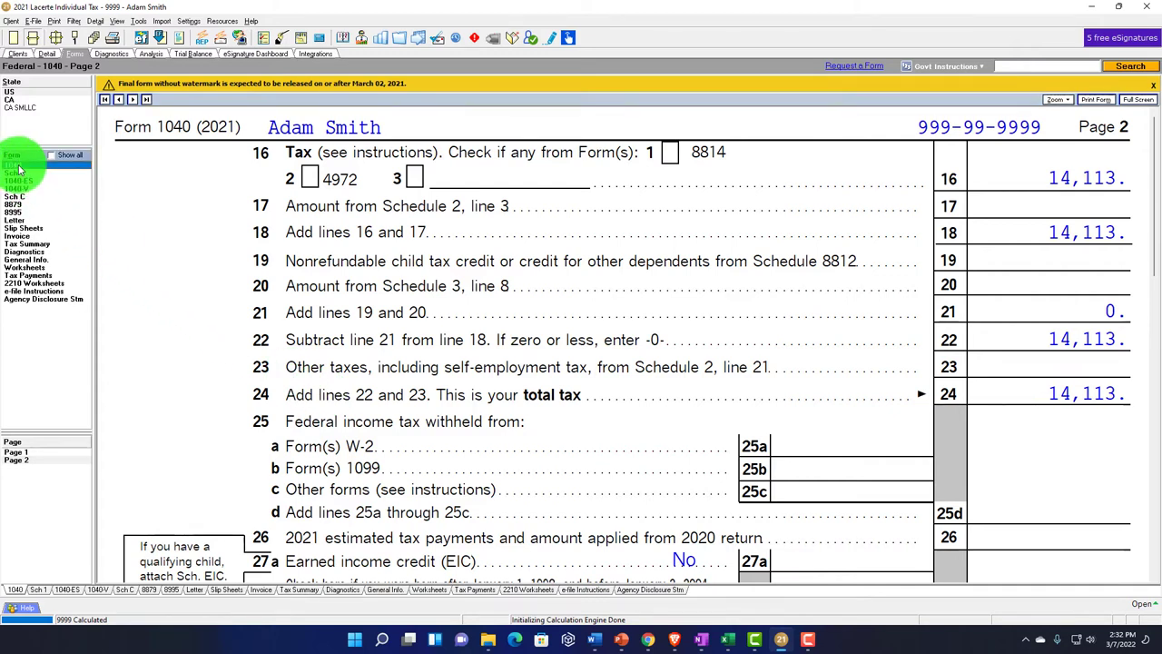
click(20, 452)
scroll(700, 426, up, 3)
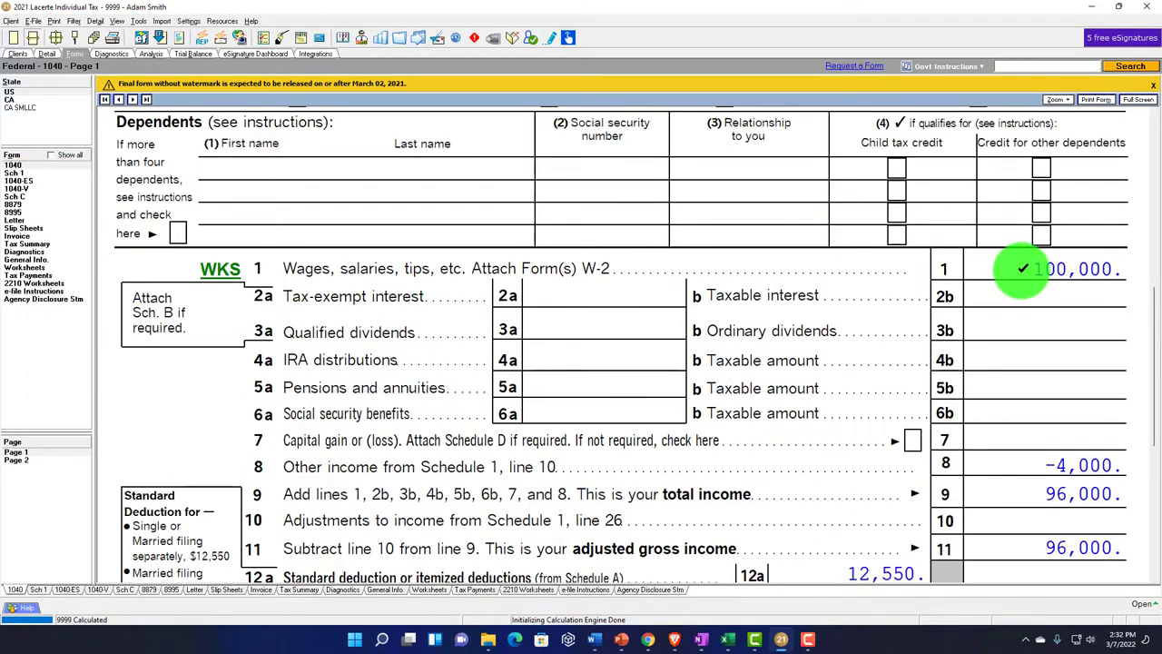
Clear the 100,000 W-2 wages and check Form 1040 for −4,000 AGI and 0 taxable income
click(48, 55)
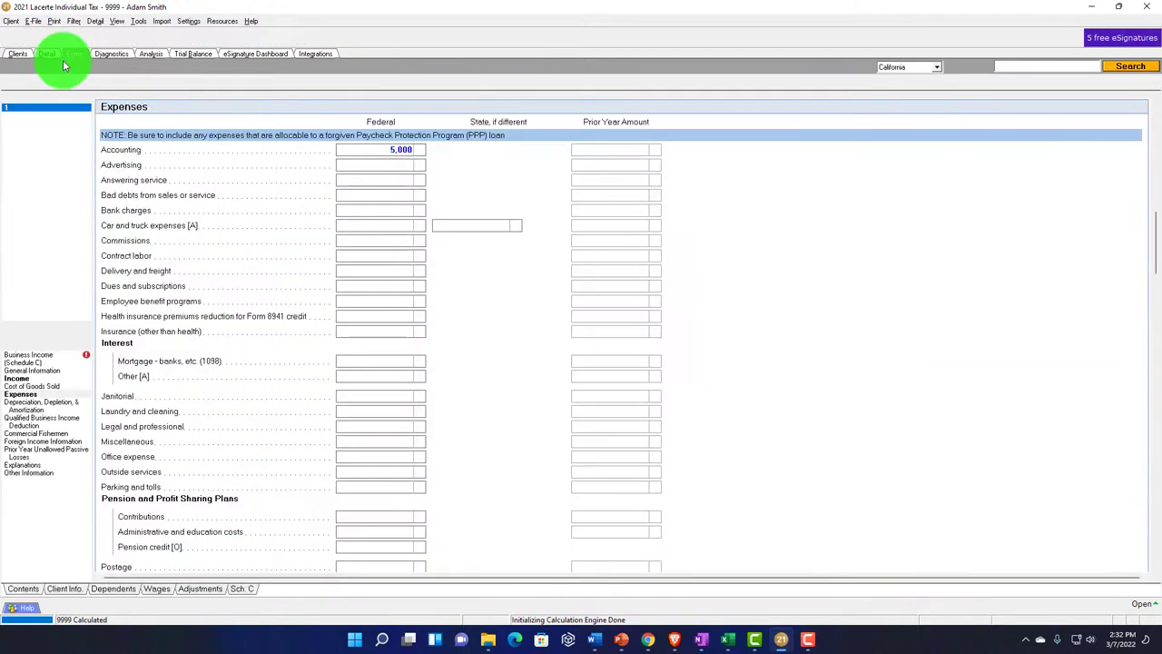
click(121, 82)
click(134, 102)
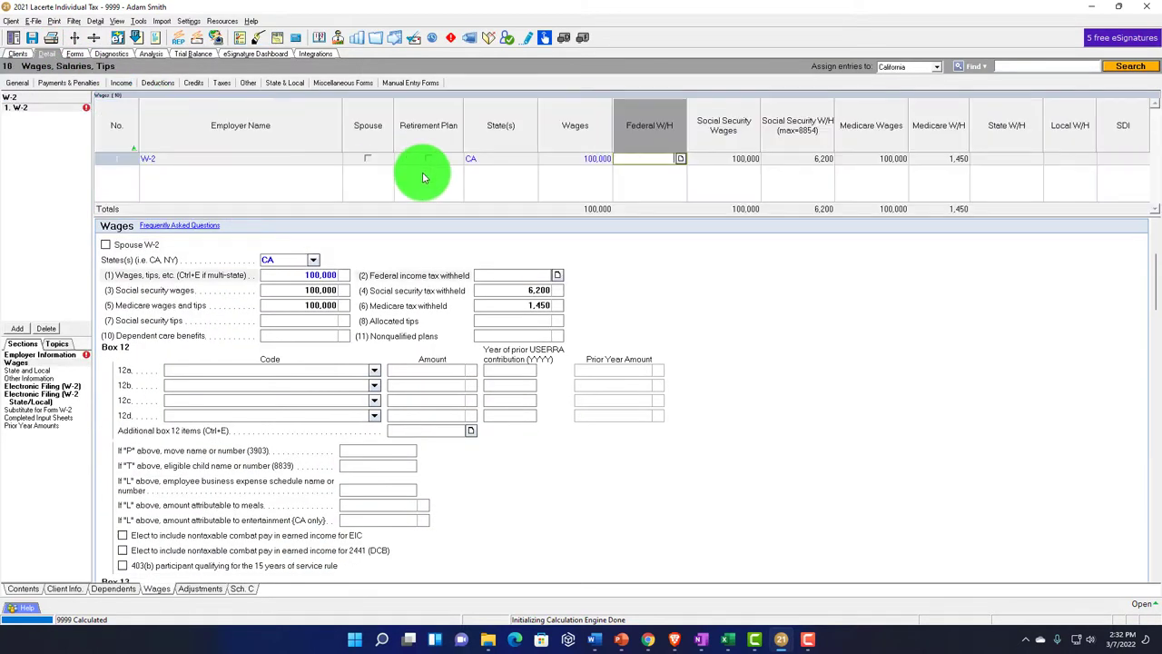
click(586, 163)
key(Tab)
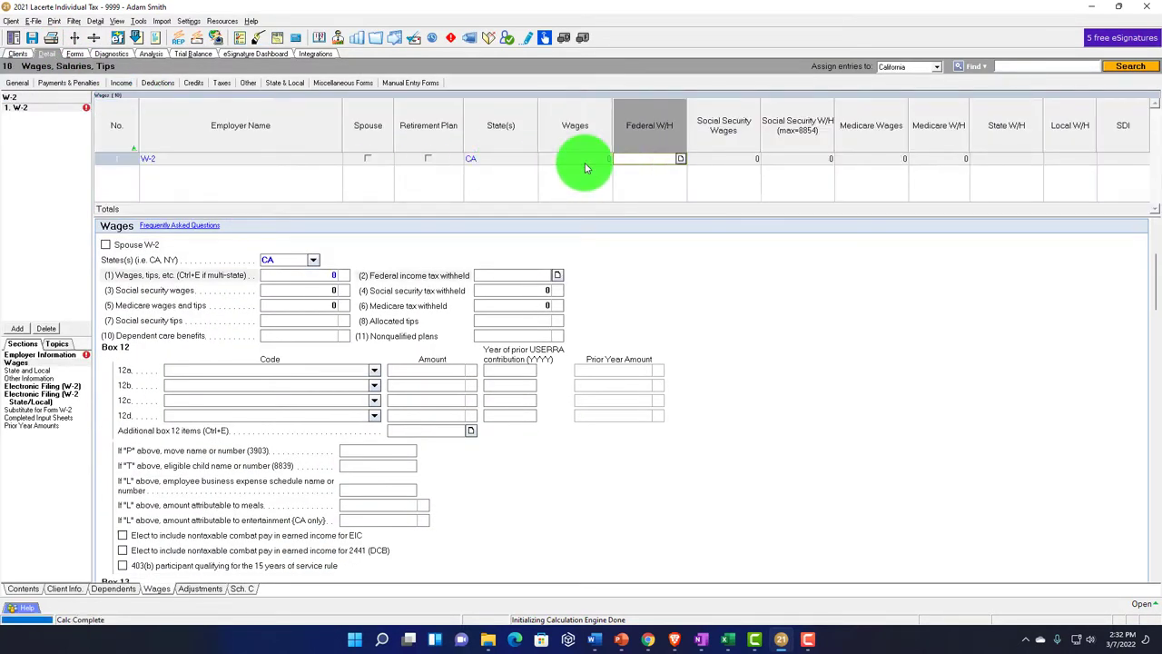
click(79, 55)
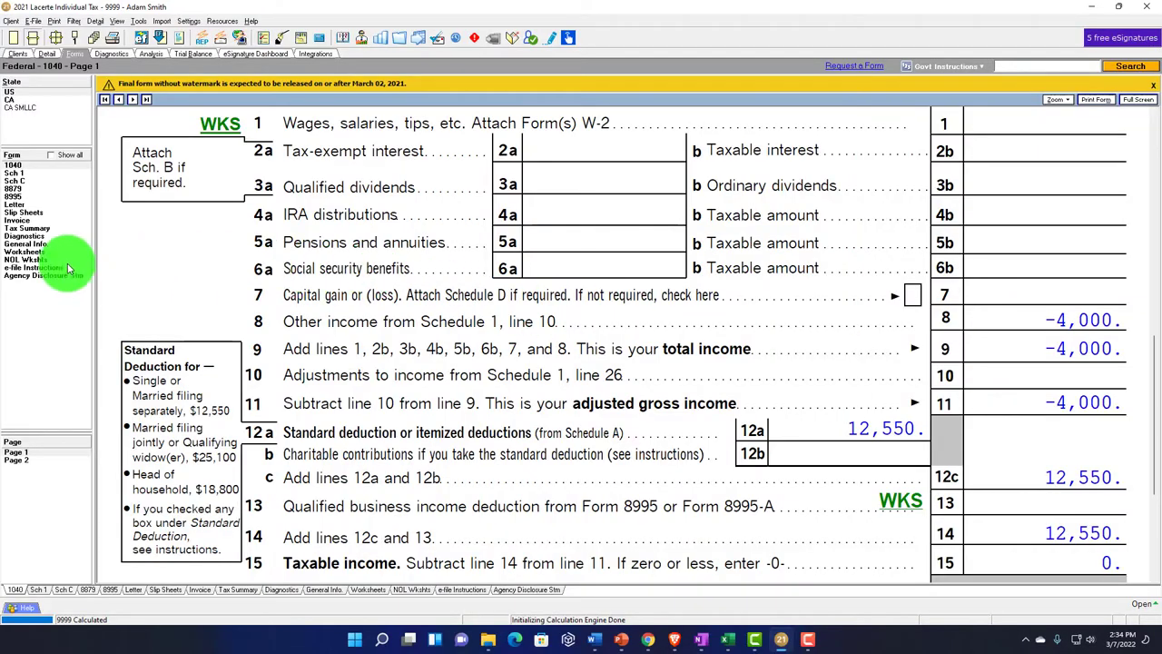
click(27, 260)
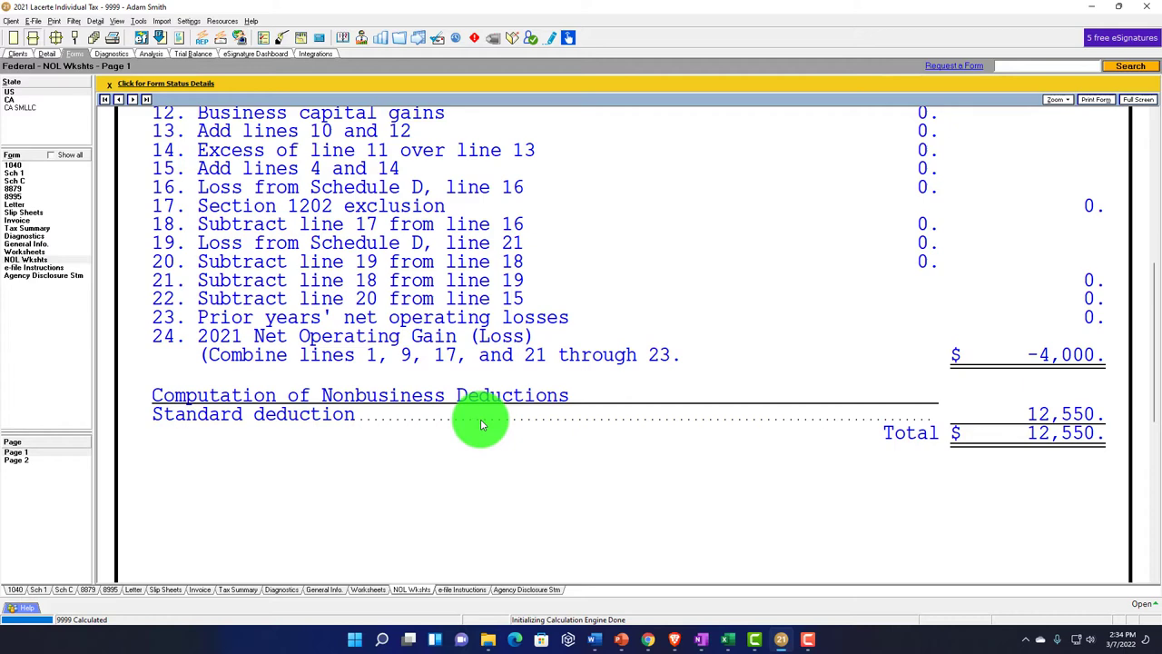
scroll(481, 424, up, 6)
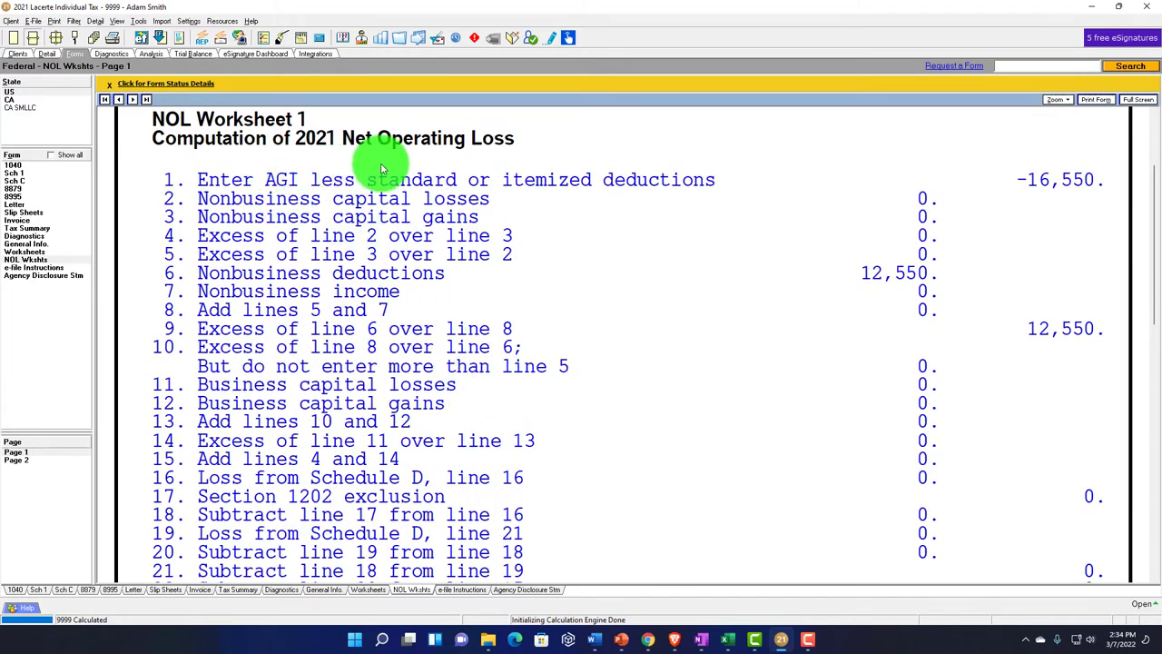
scroll(636, 309, down, 5)
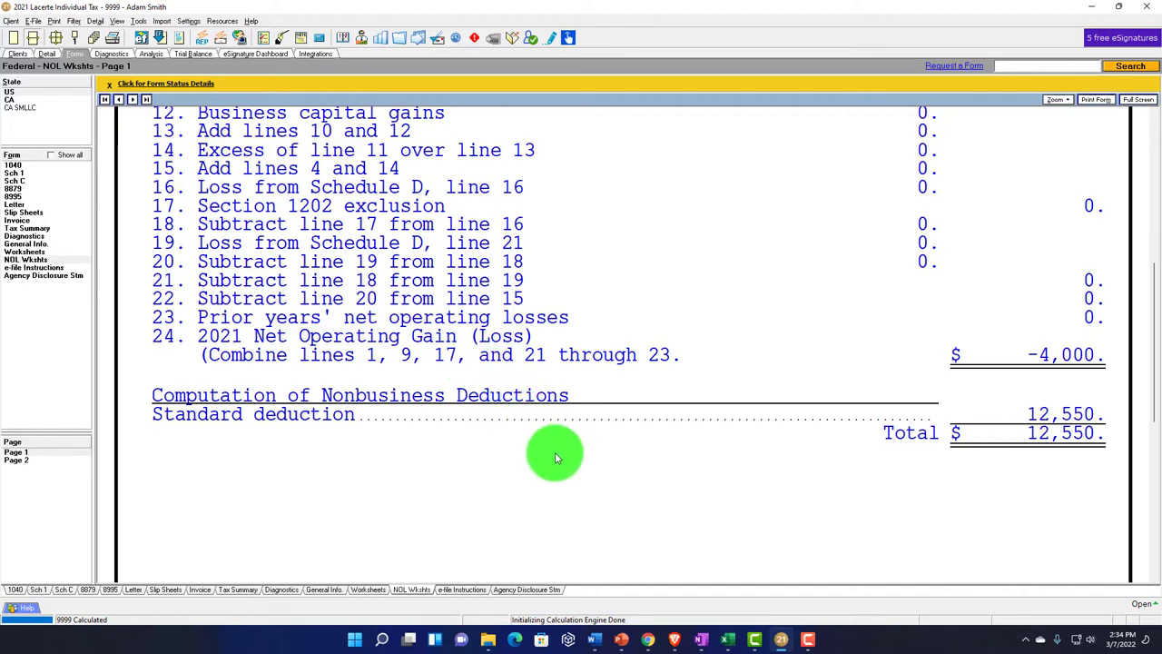
key(ctrl+Page_Up)
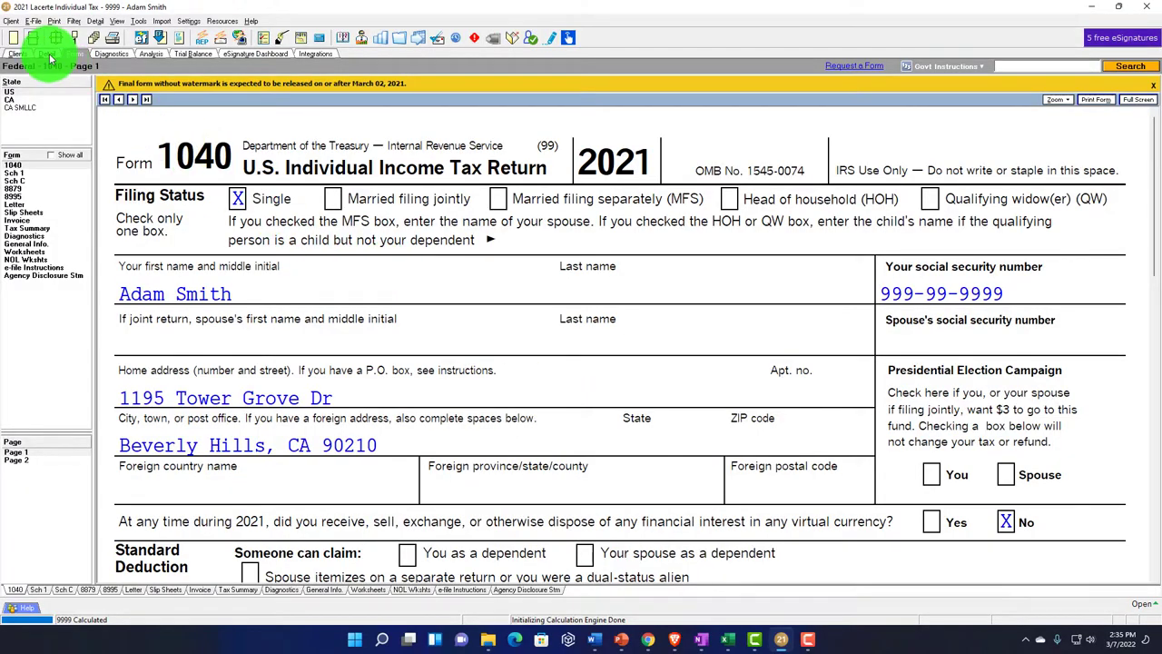
Restore the W-2 wages to 100,000
click(46, 54)
click(266, 306)
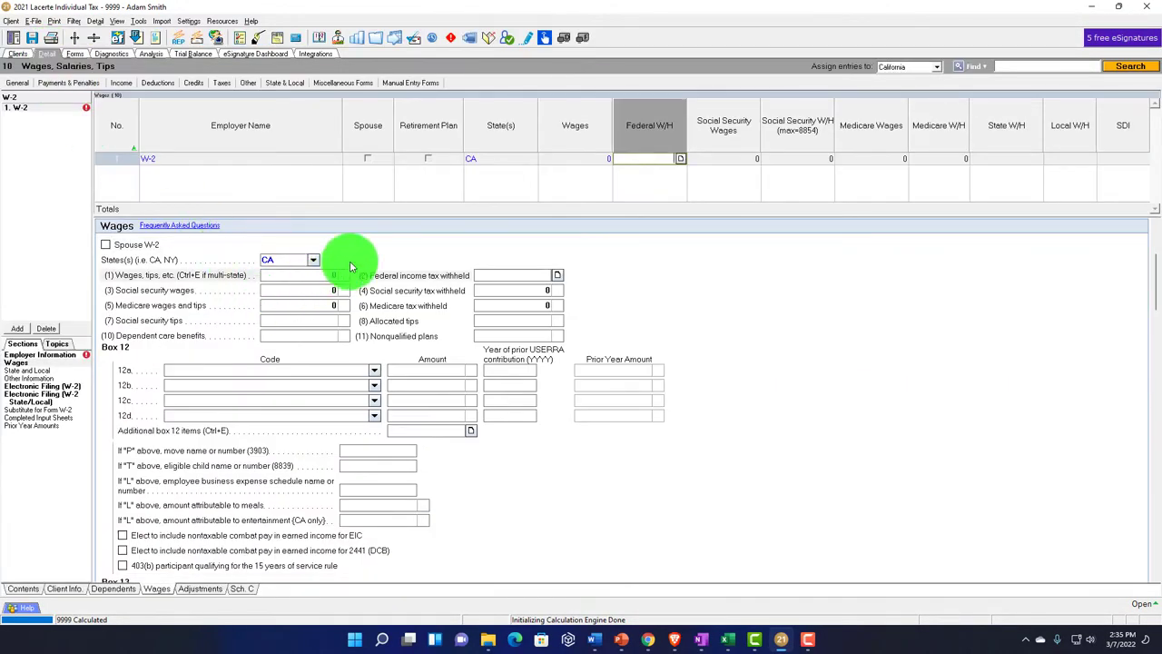
click(590, 163)
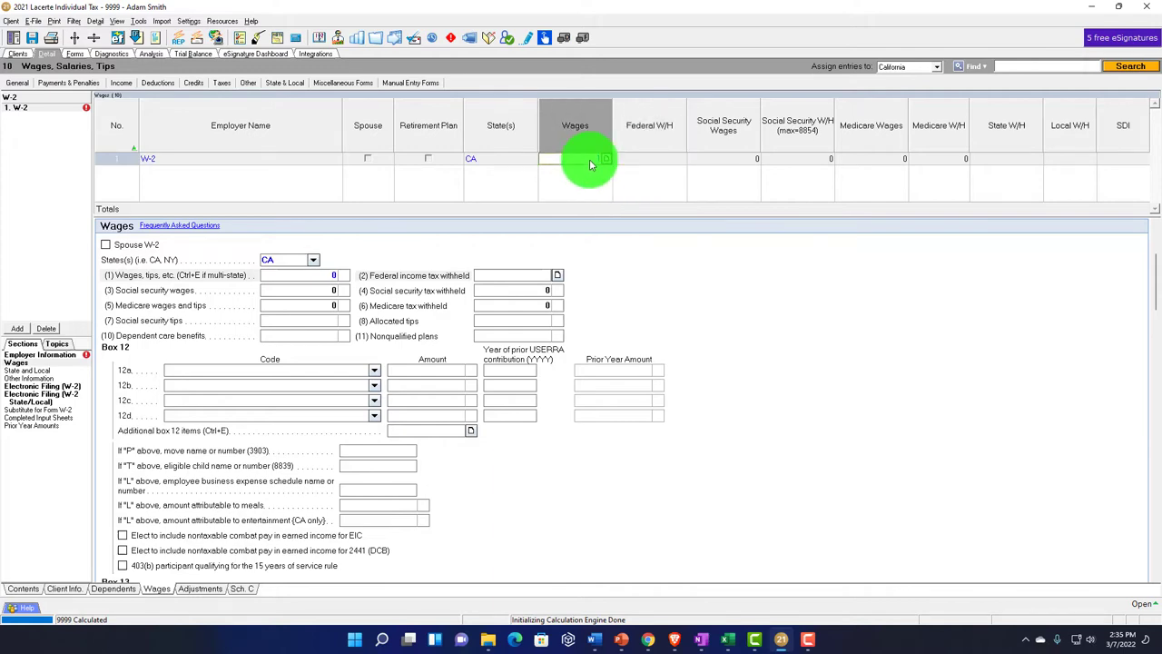
text(100000)
key(Tab)
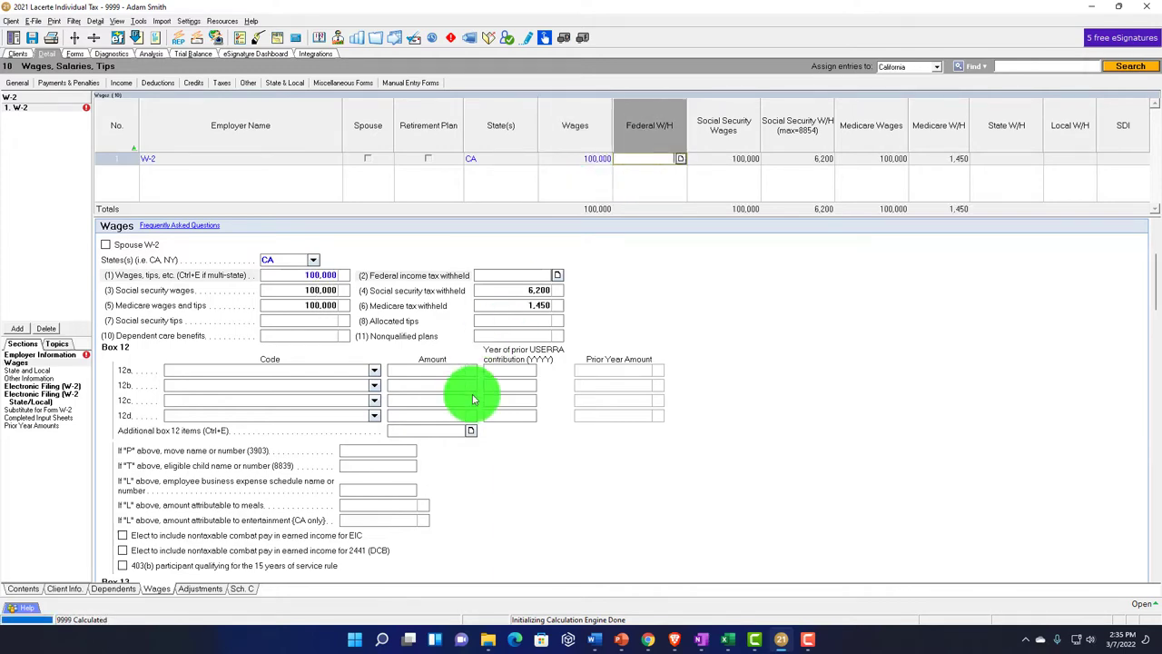
Delete the Schedule C business and return to the full list of forms
click(244, 588)
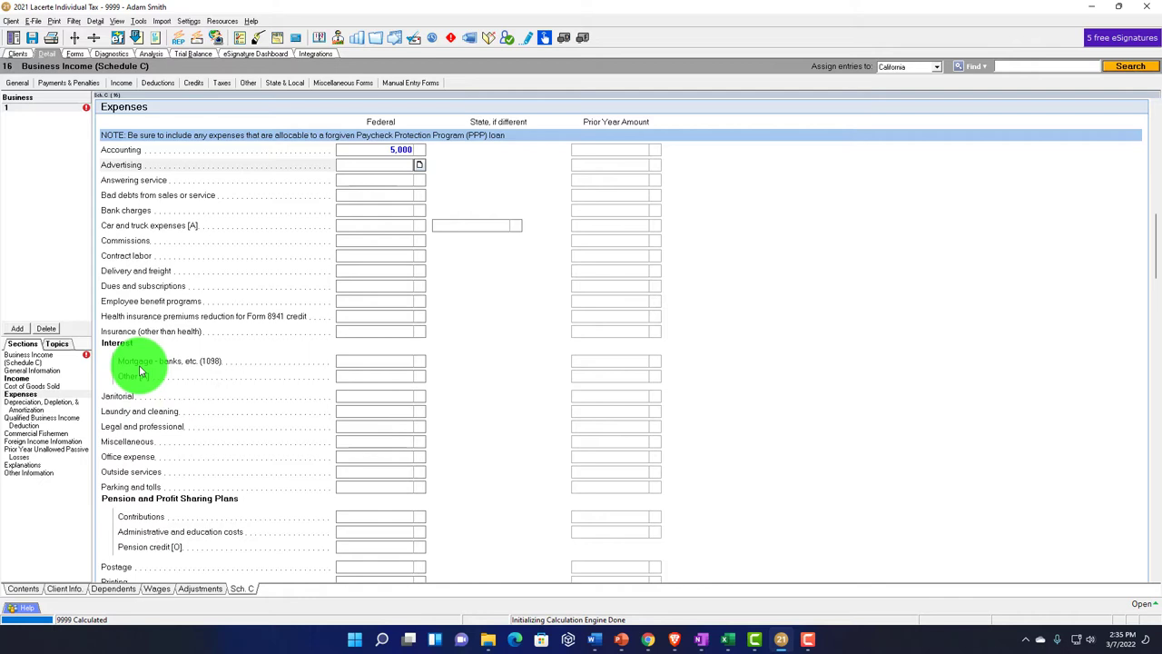
click(46, 329)
click(557, 334)
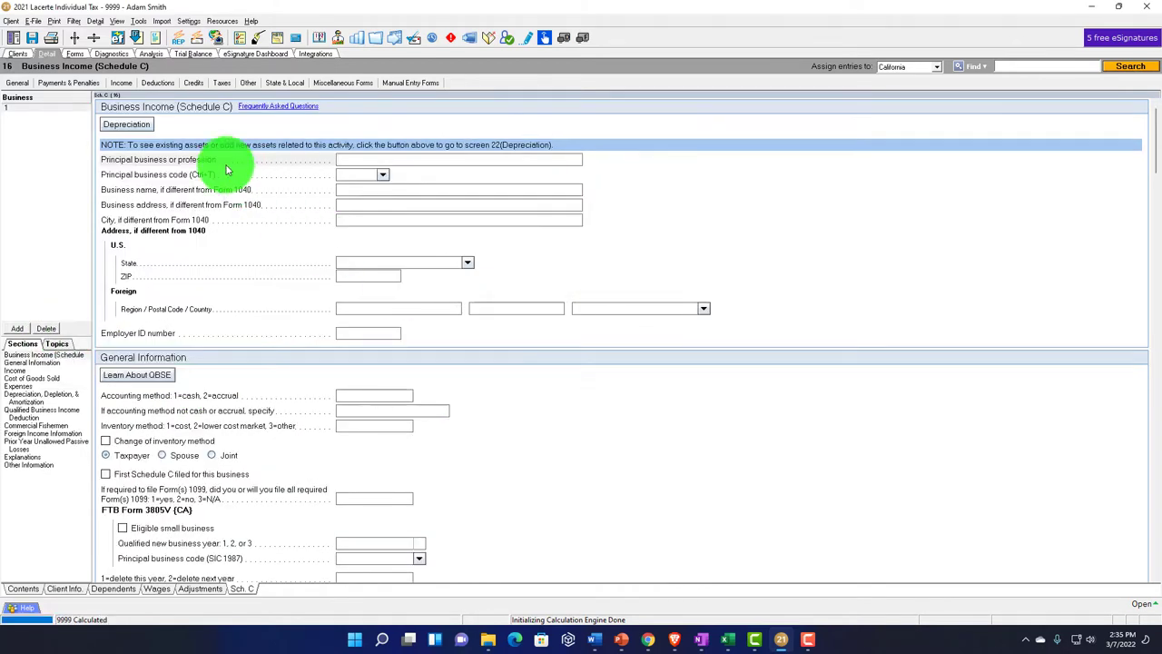
click(75, 55)
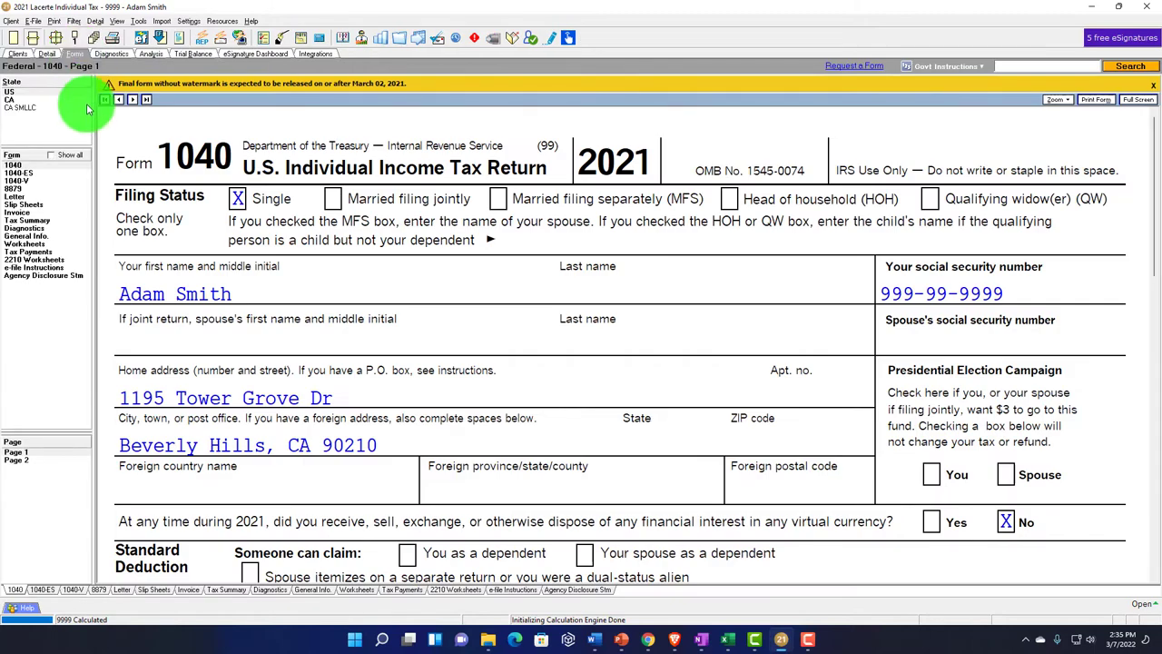
click(53, 158)
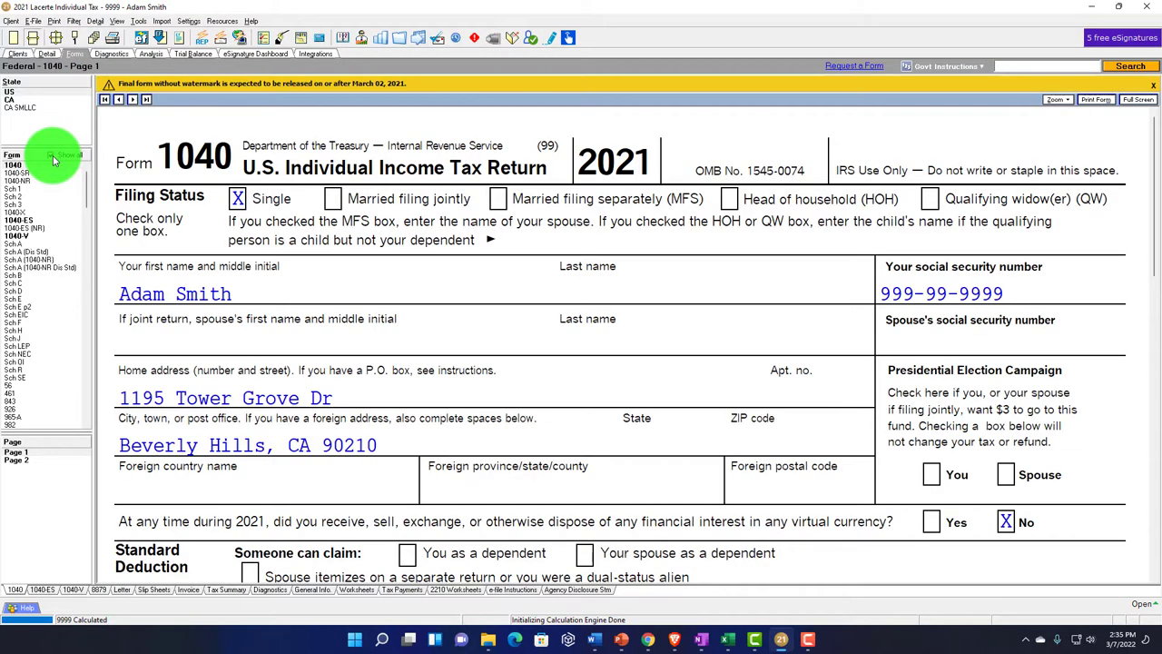
Jump from Schedule 1 line 8a to the net operating loss input screen
click(18, 188)
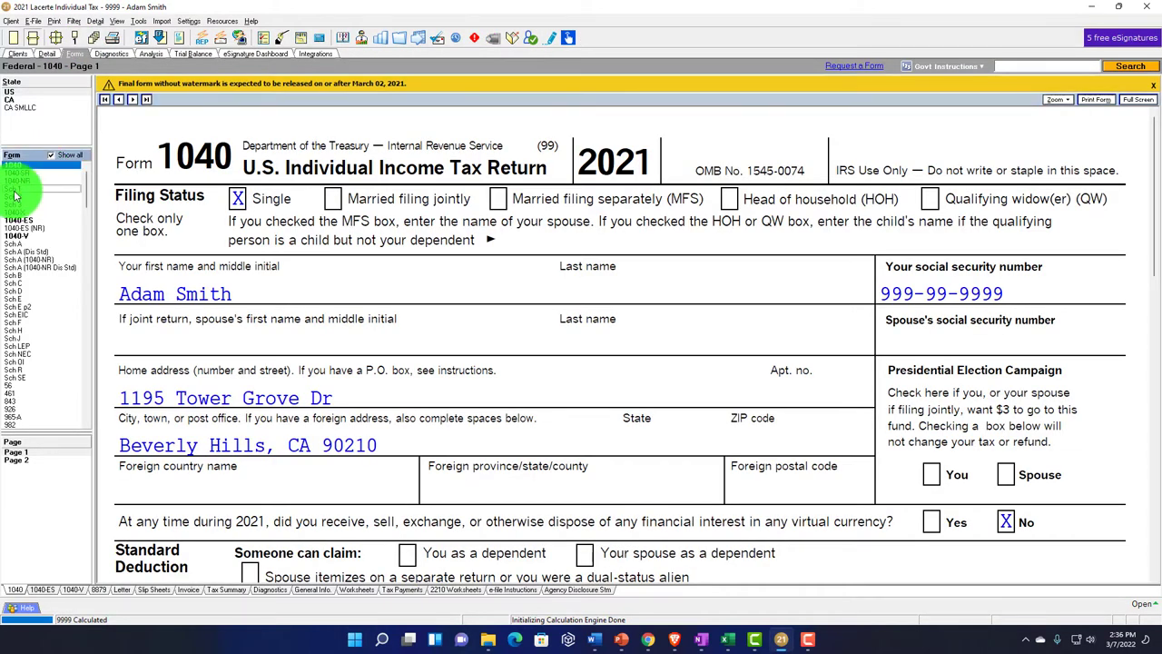
scroll(218, 350, down, 5)
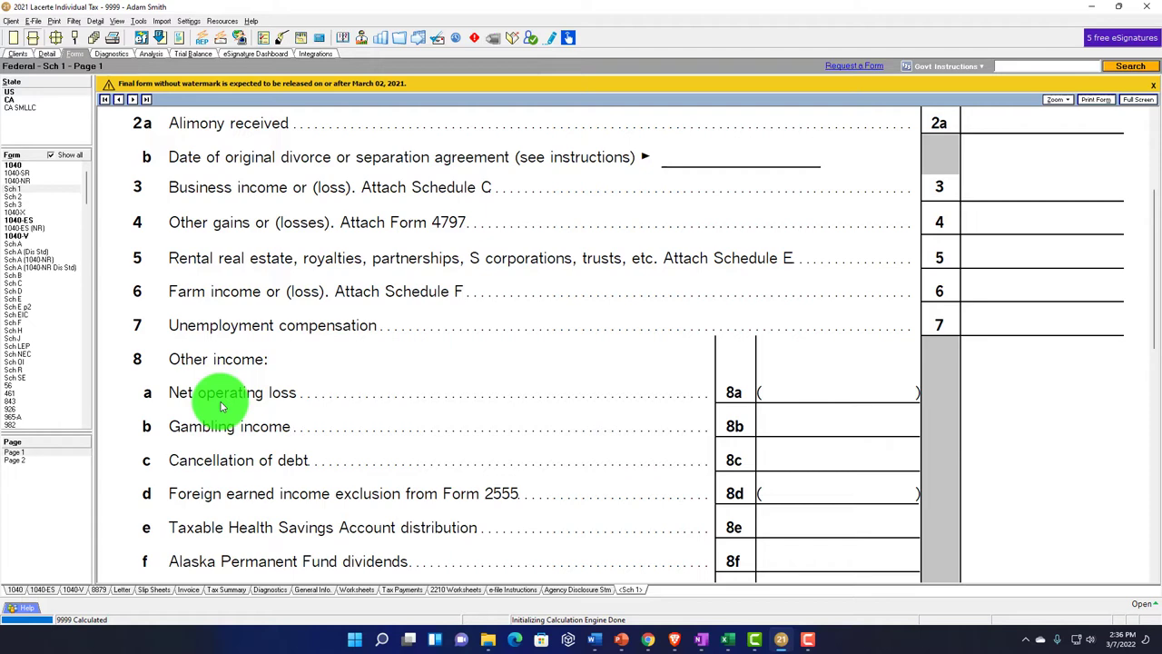
click(833, 390)
right_click(836, 392)
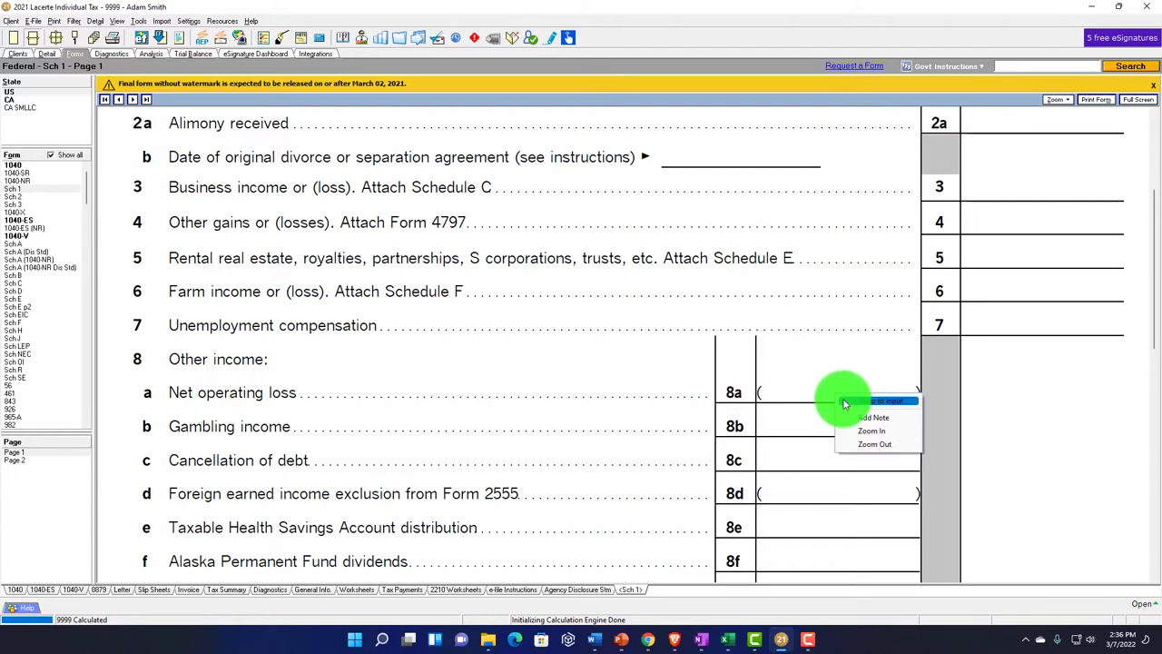
click(844, 404)
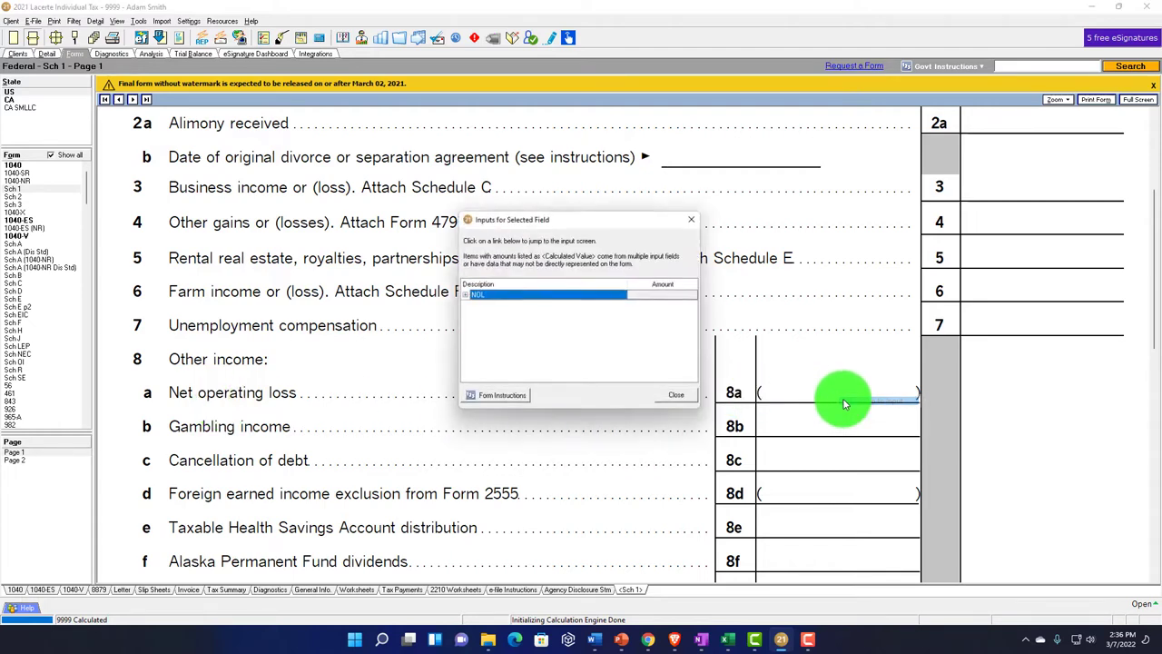
click(463, 298)
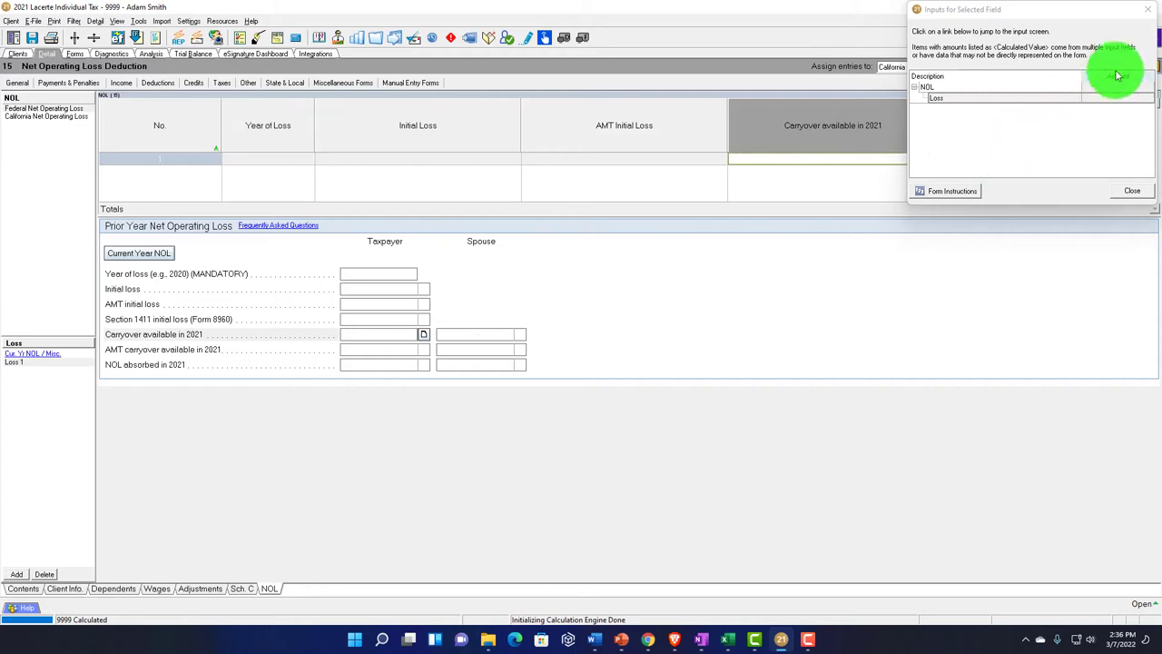
click(1132, 191)
Enter a 2020 loss with 20,000 regular and AMT initial losses and 20,000 carryovers
click(270, 159)
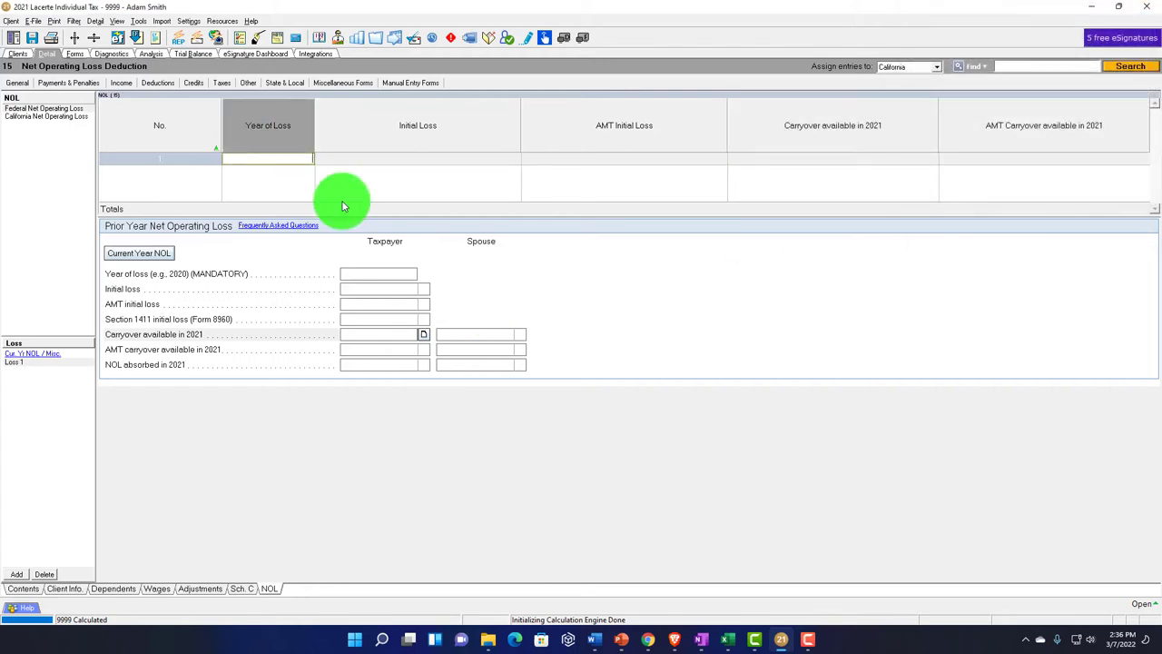
text(2020)
key(Tab)
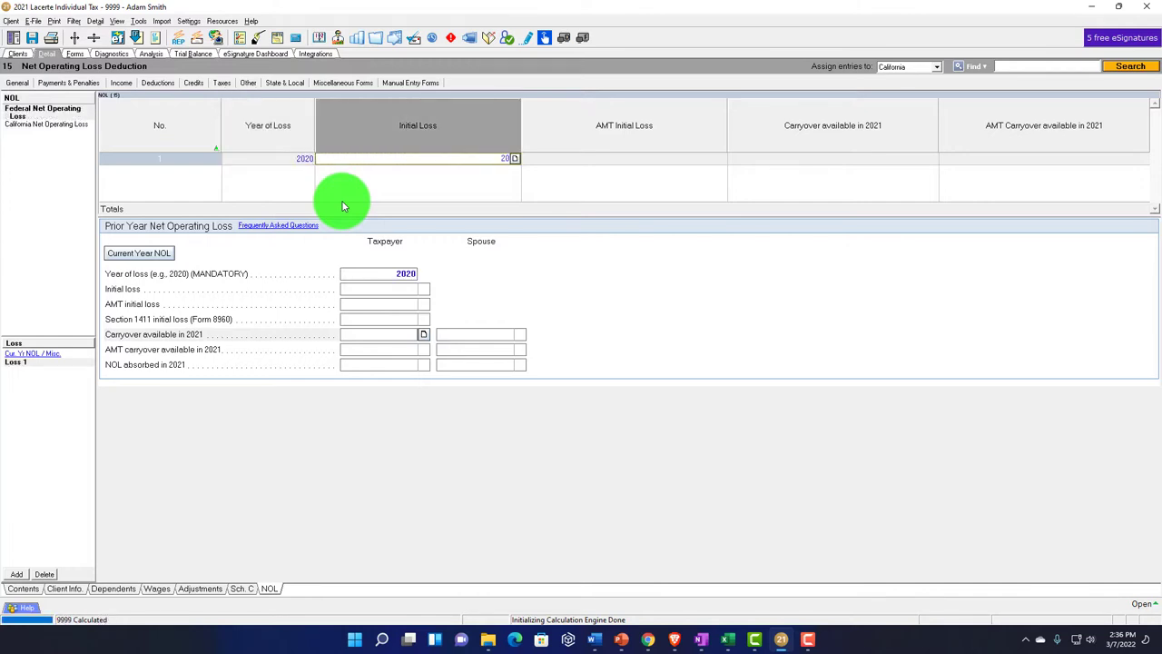
key(Tab)
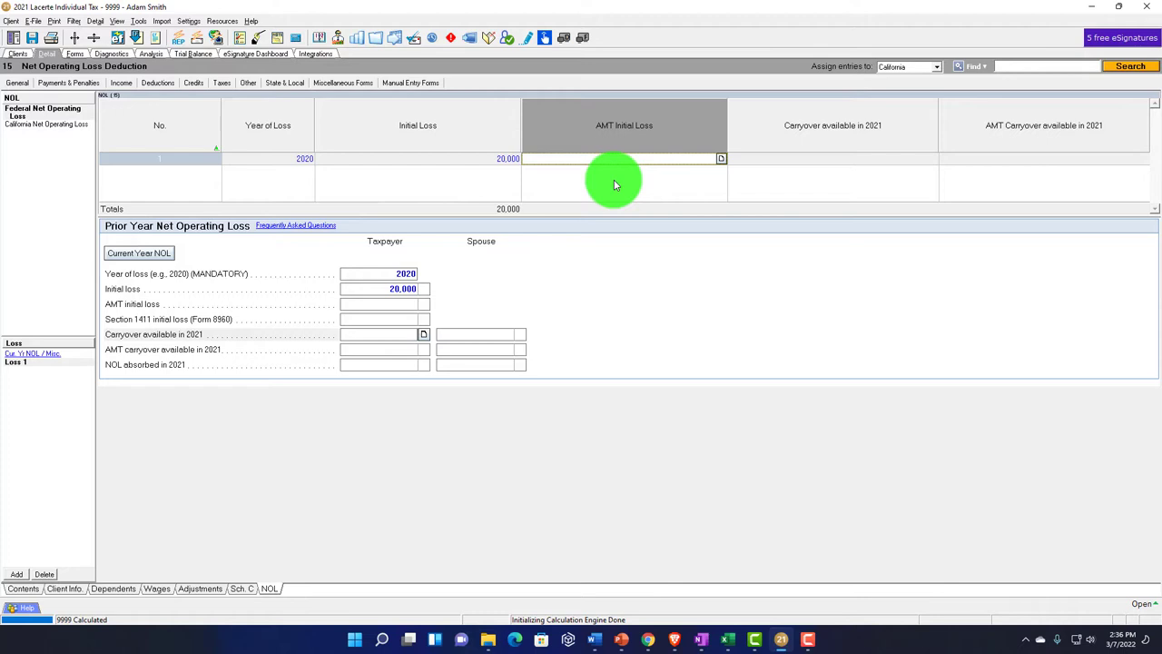
text(2000)
key(Tab)
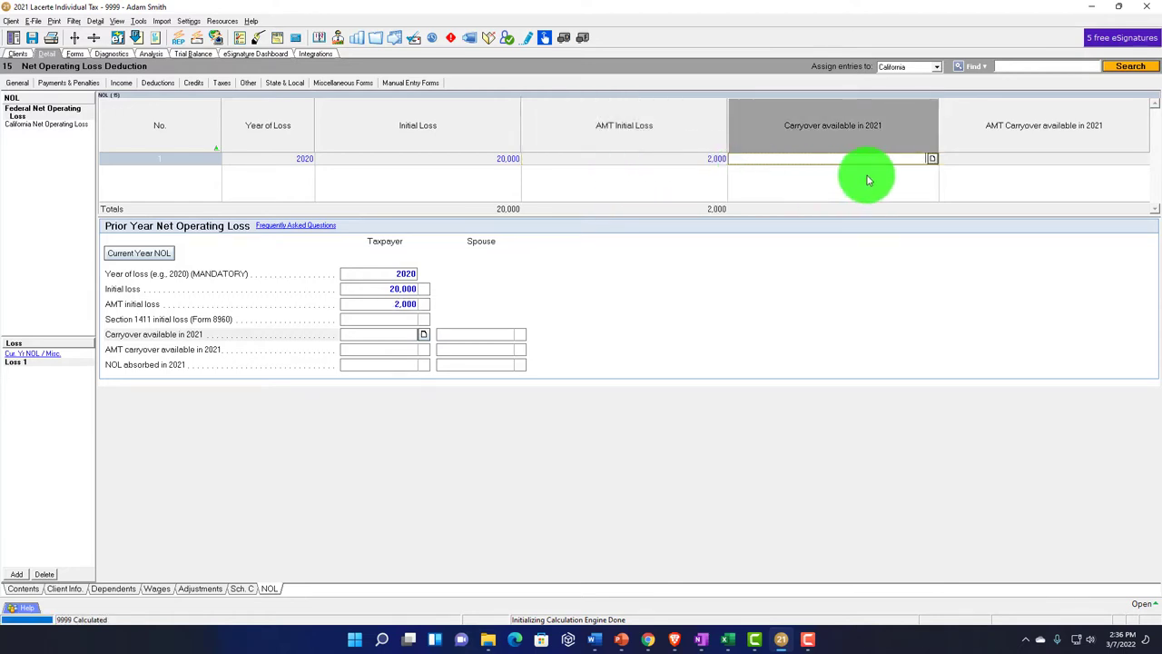
text(20,000)
key(Tab)
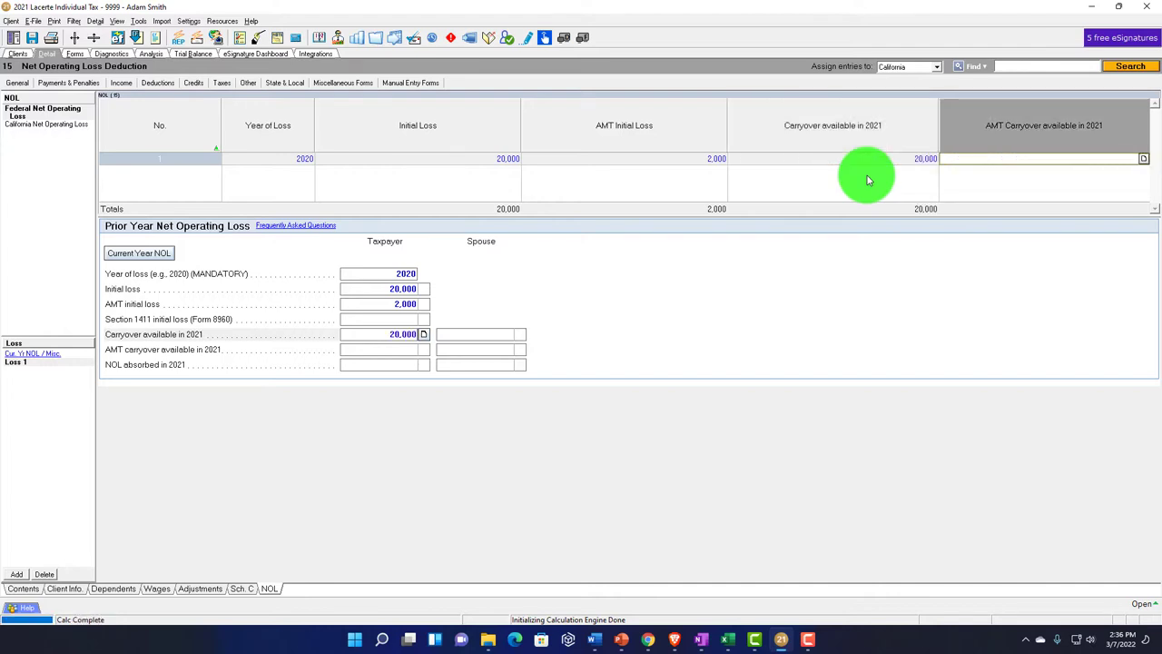
click(705, 160)
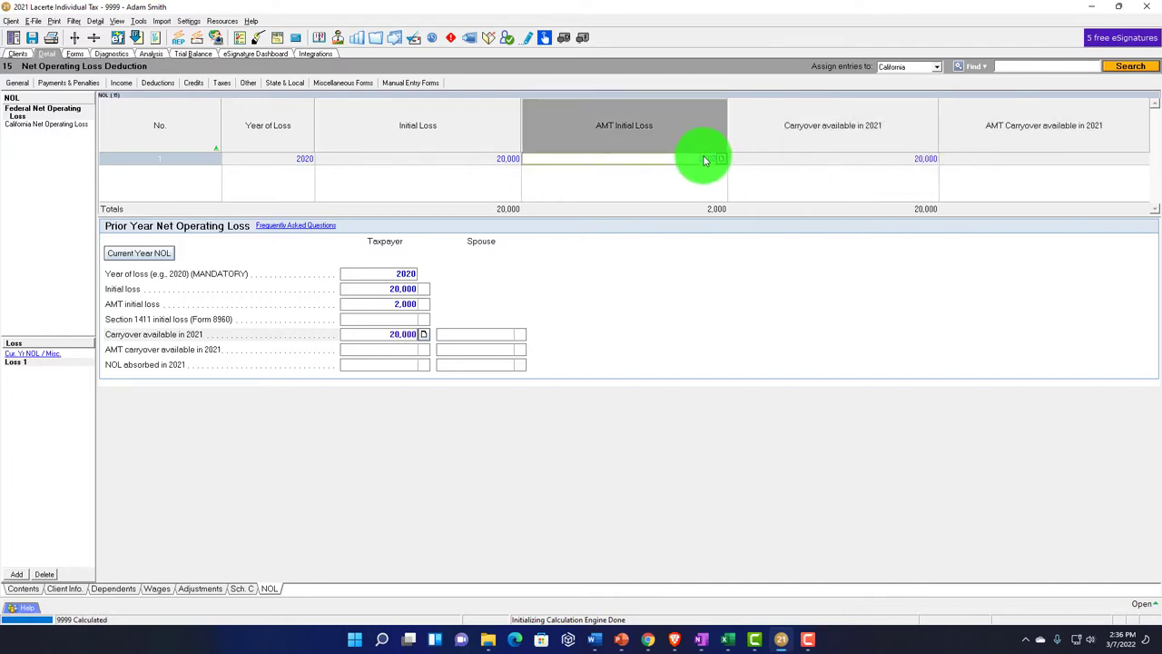
text(20000)
key(Tab)
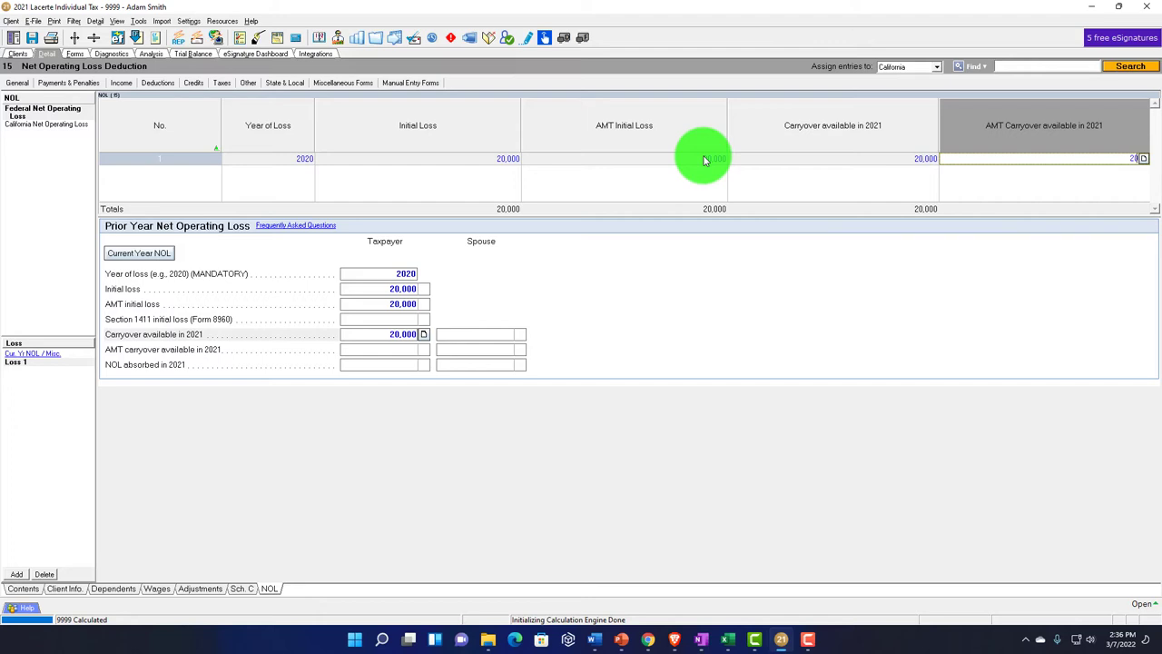
text(20000)
key(Tab)
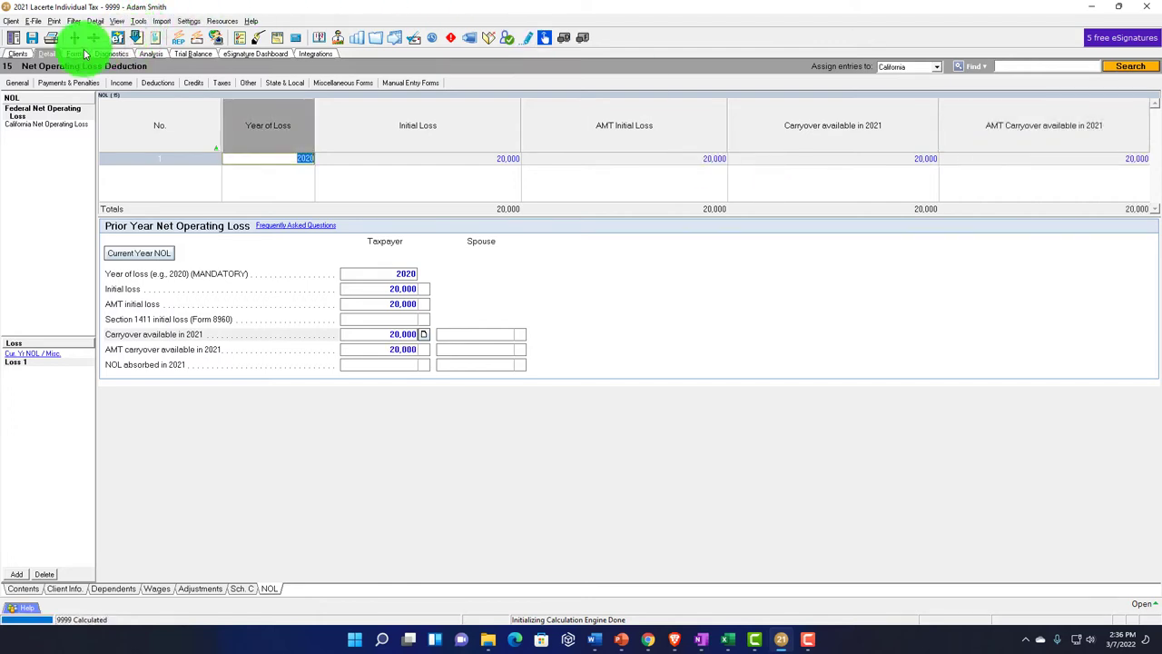
Check the loss on Schedule 1 and Form 1040, then remove it so total income is 100,000
click(75, 54)
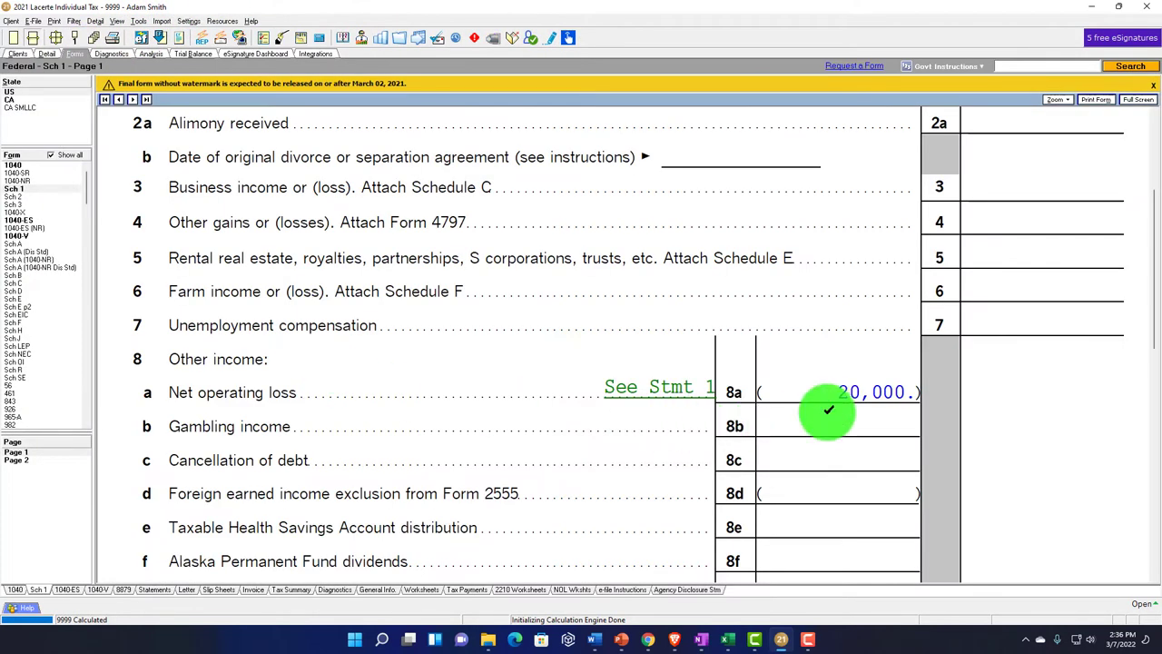
scroll(828, 410, down, 2)
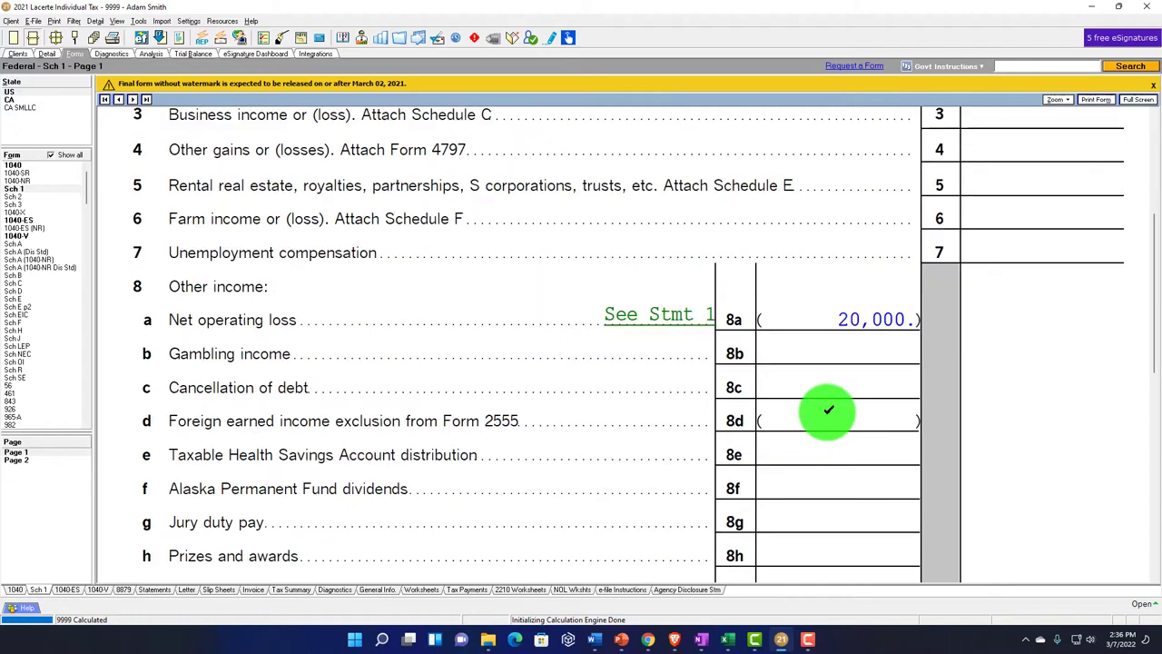
click(52, 184)
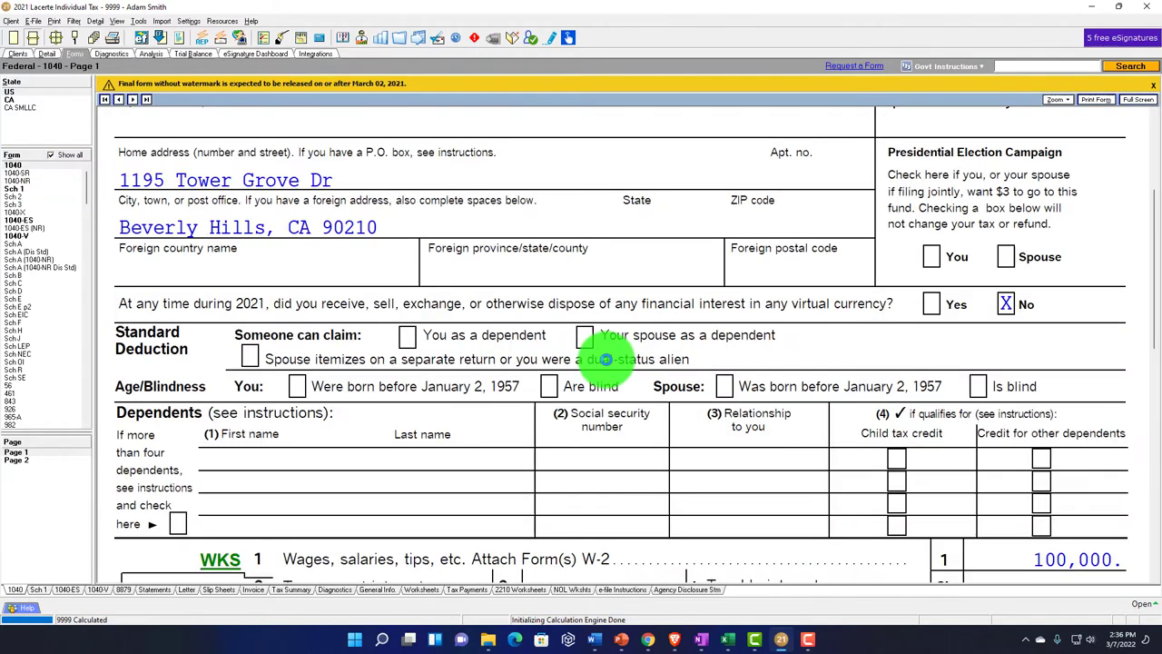
scroll(604, 358, down, 12)
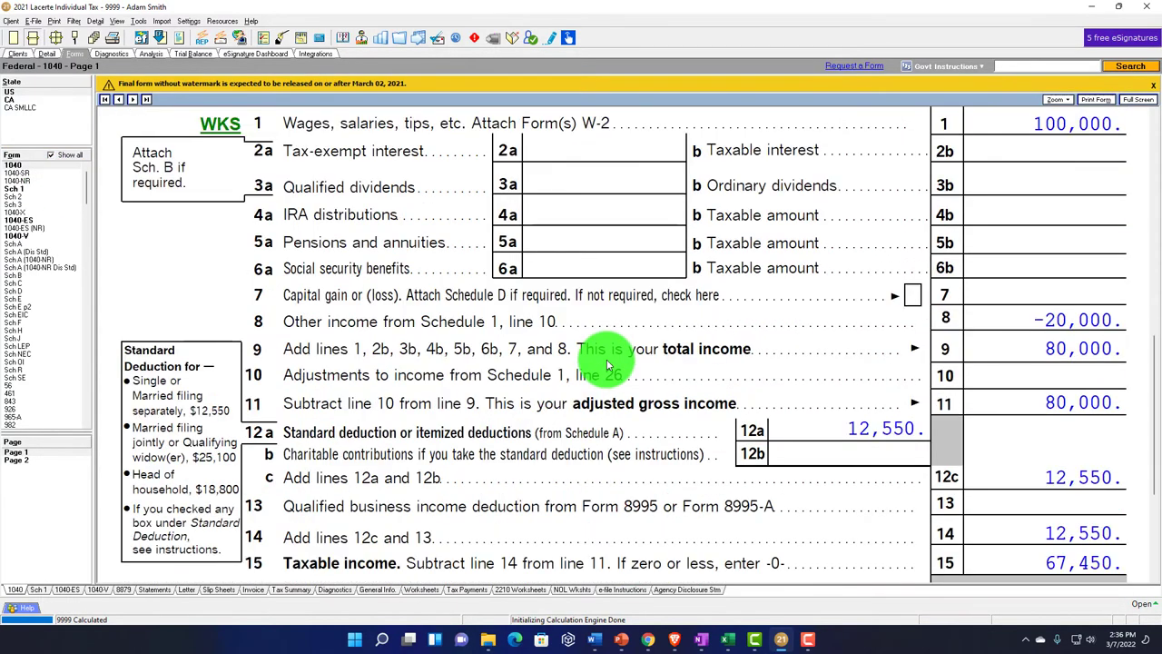
scroll(608, 362, down, 1)
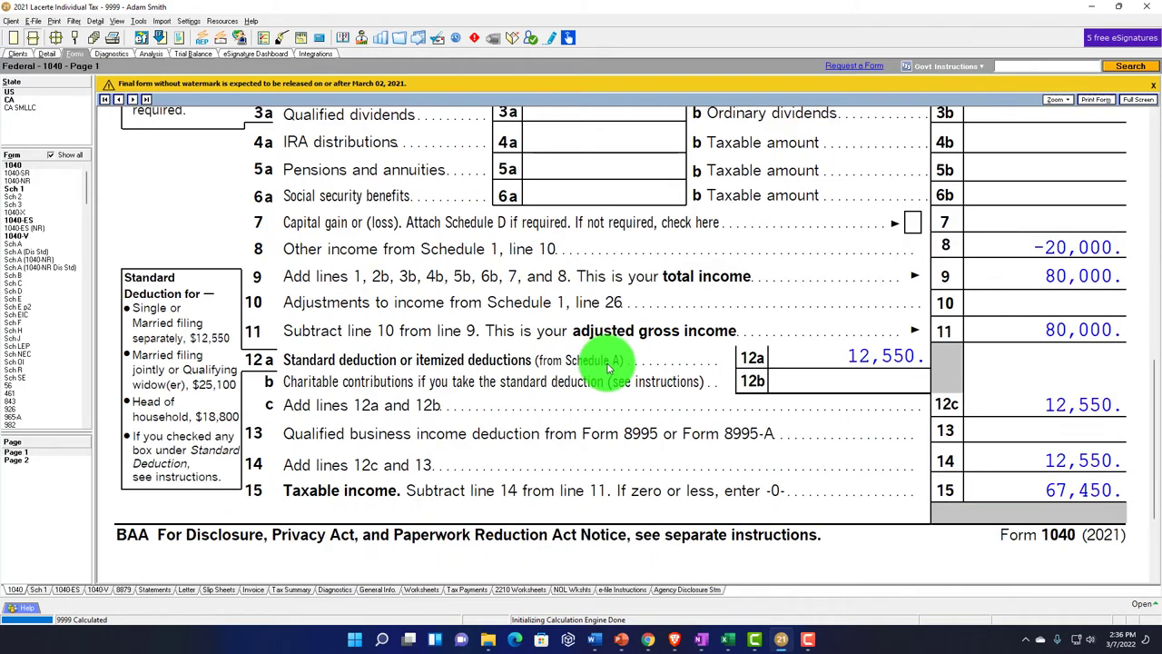
click(47, 55)
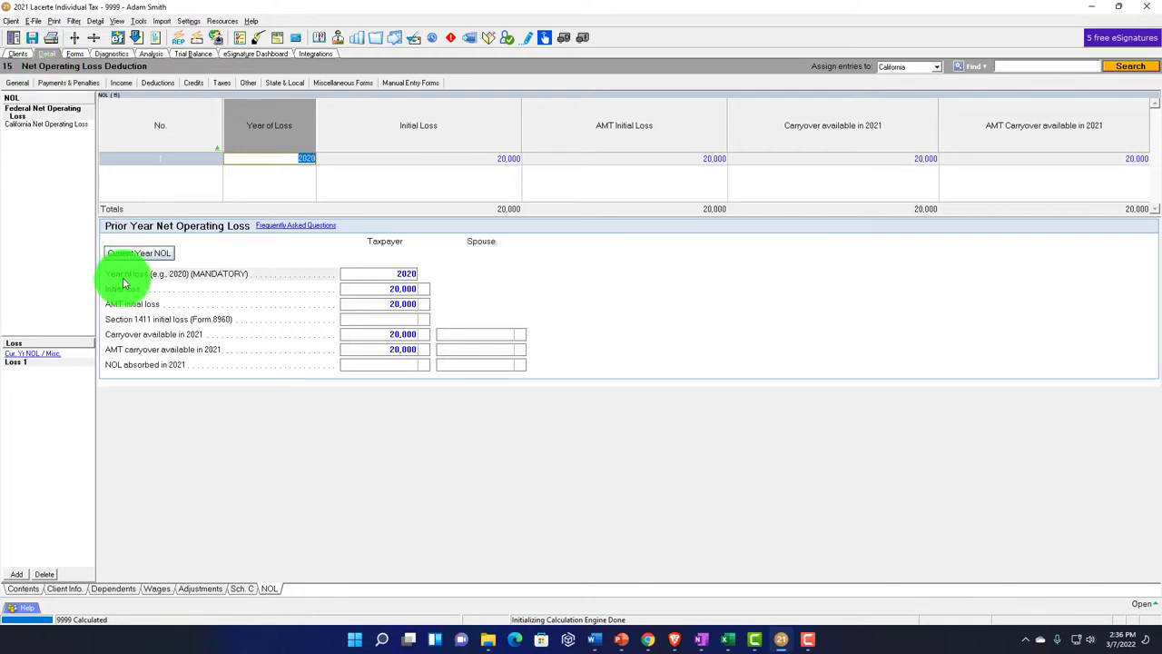
key(ctrl+Tab)
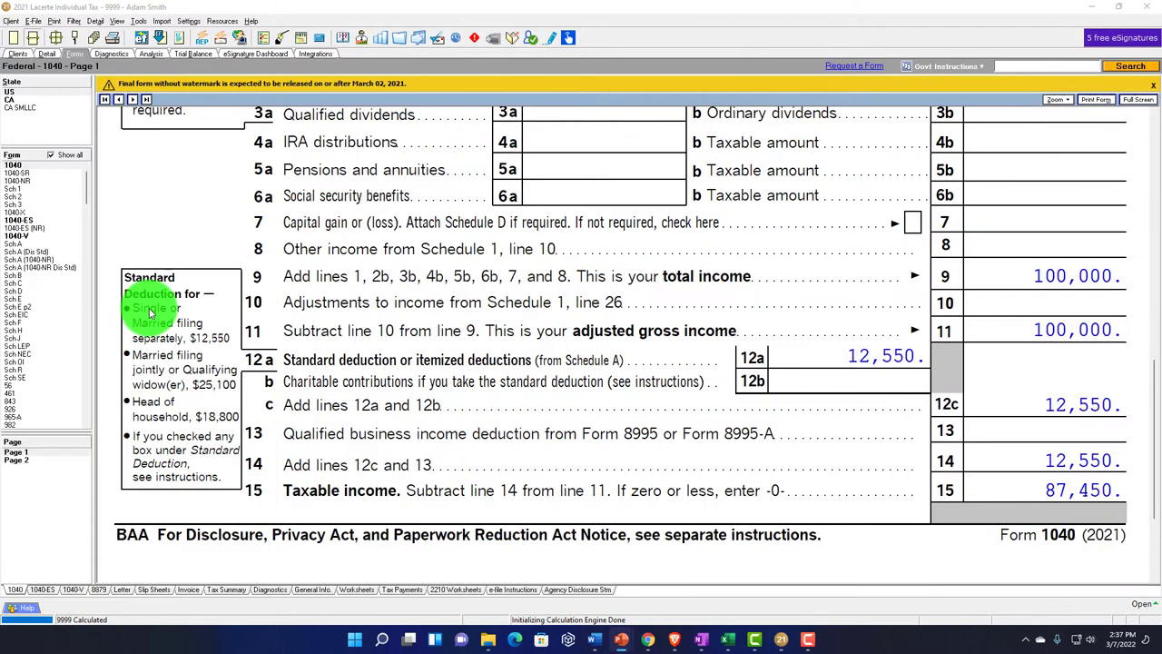
scroll(148, 306, up, 3)
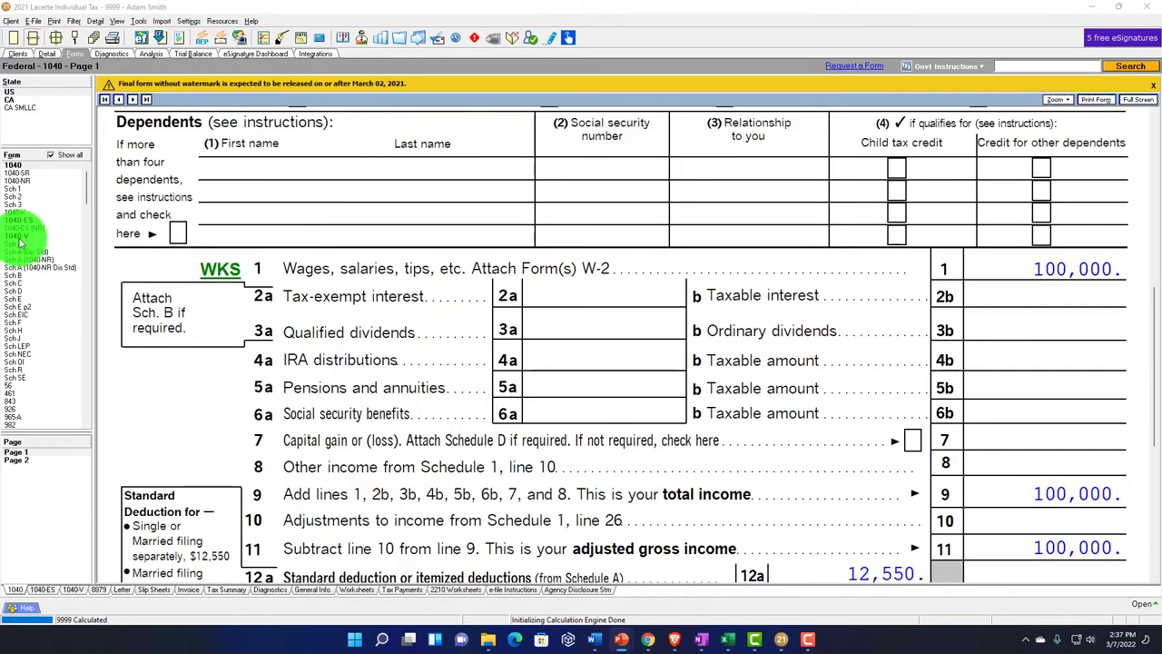
From Schedule 1 line 8b, add a W-2G entry with payer W2-G and 1,000 gross winnings
click(14, 188)
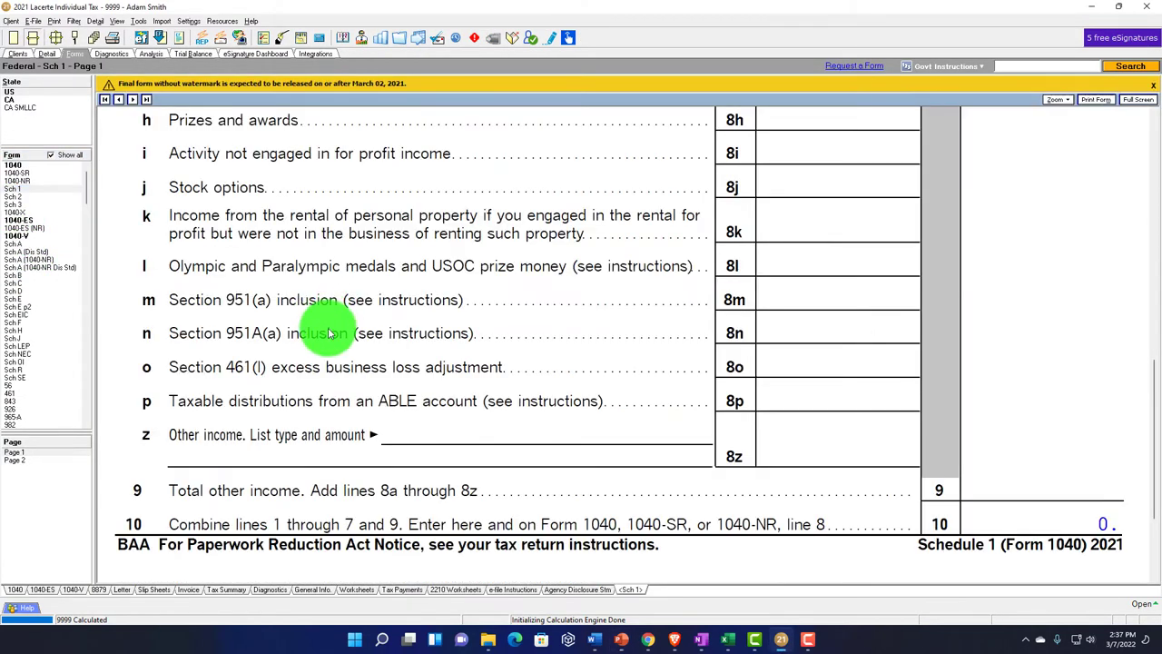
scroll(332, 333, up, 4)
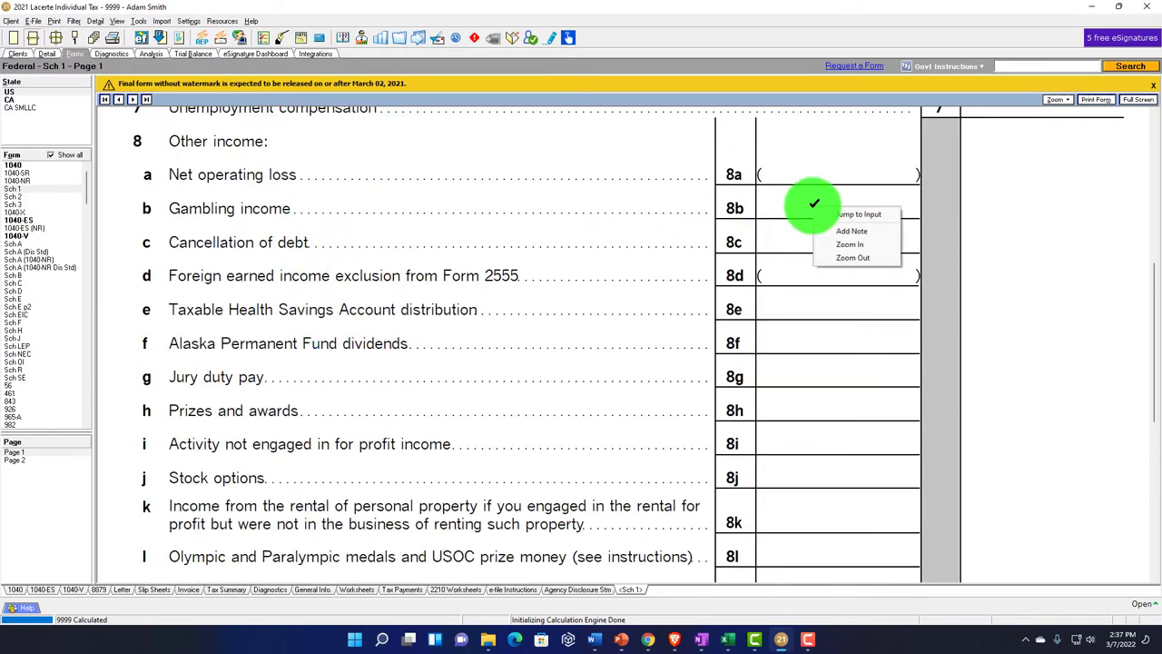
click(819, 215)
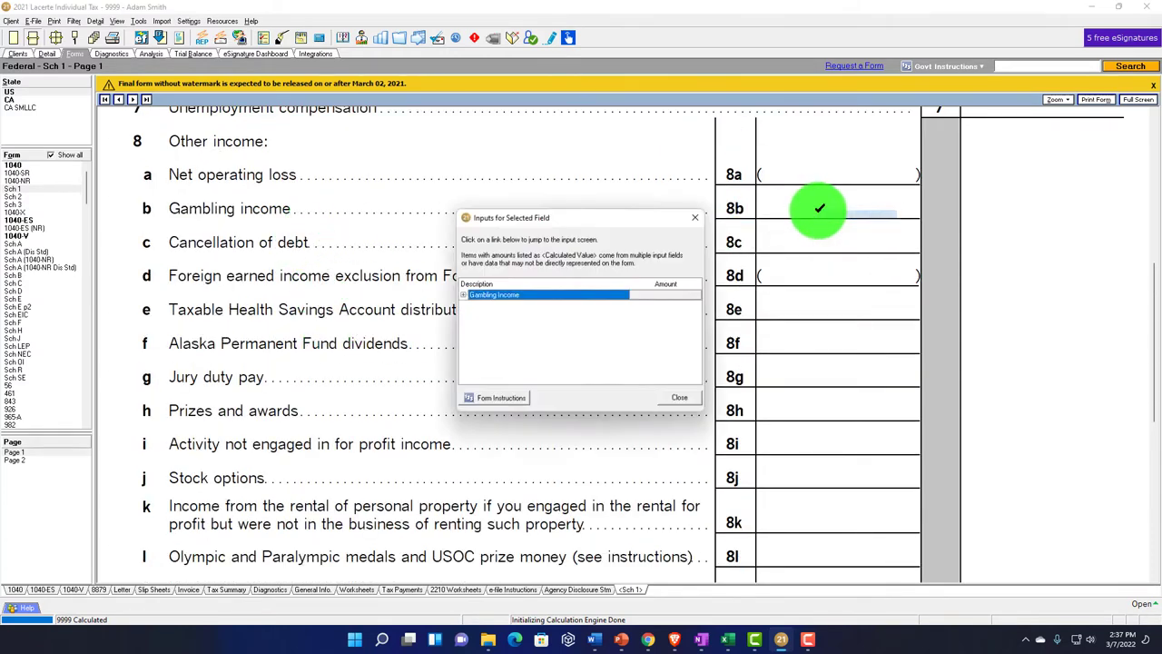
click(472, 304)
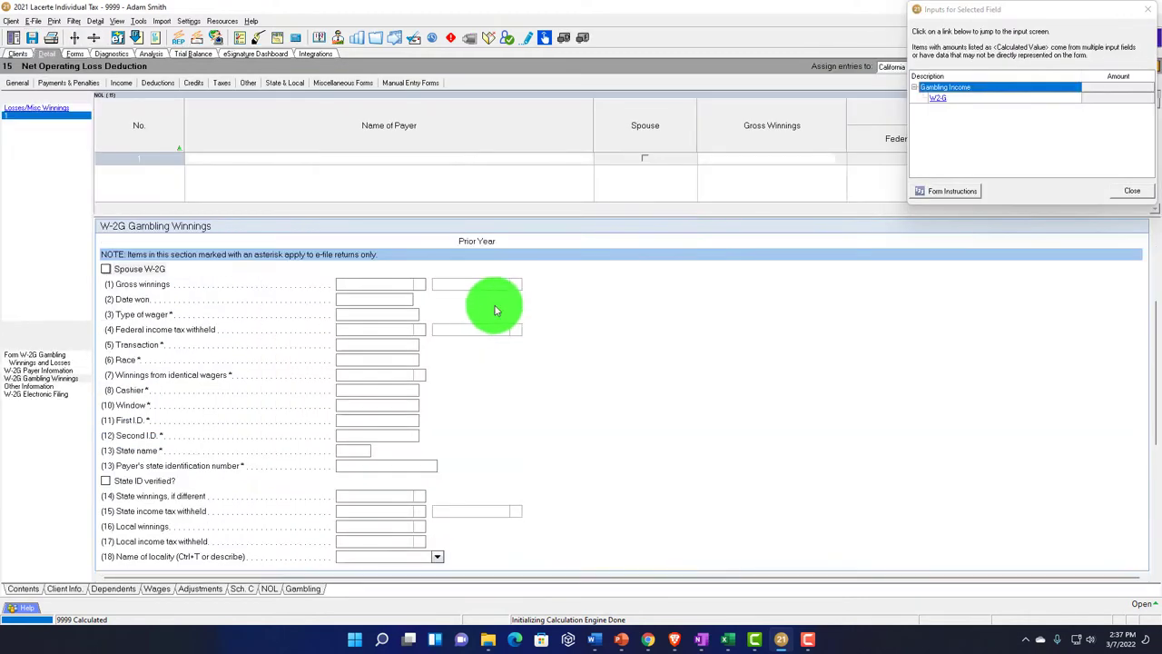
click(1151, 11)
click(234, 159)
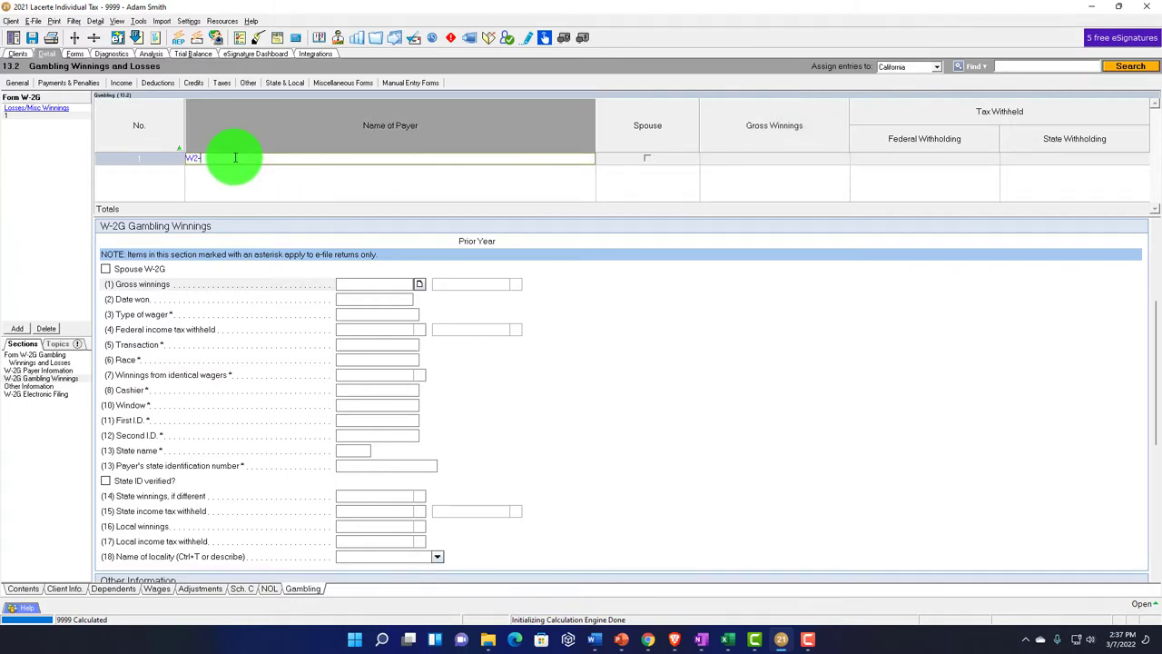
key(Tab)
key(Tab)
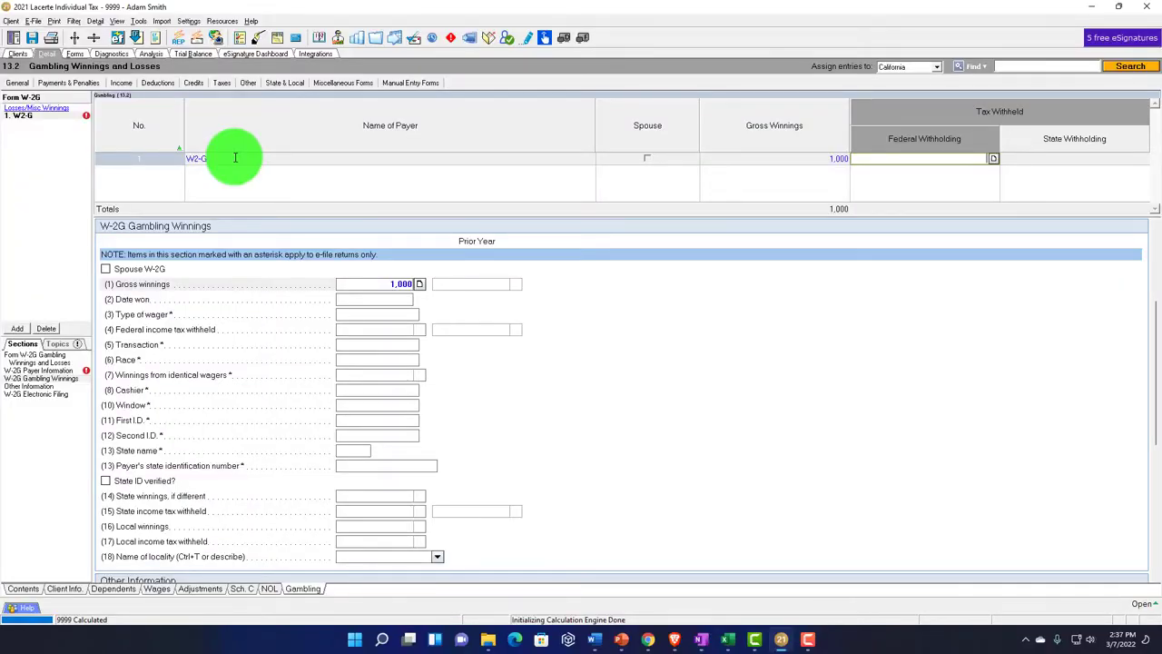
Verify the 1,000 gambling income on Schedule 1 line 8b and 88,450 taxable income on Form 1040
click(76, 55)
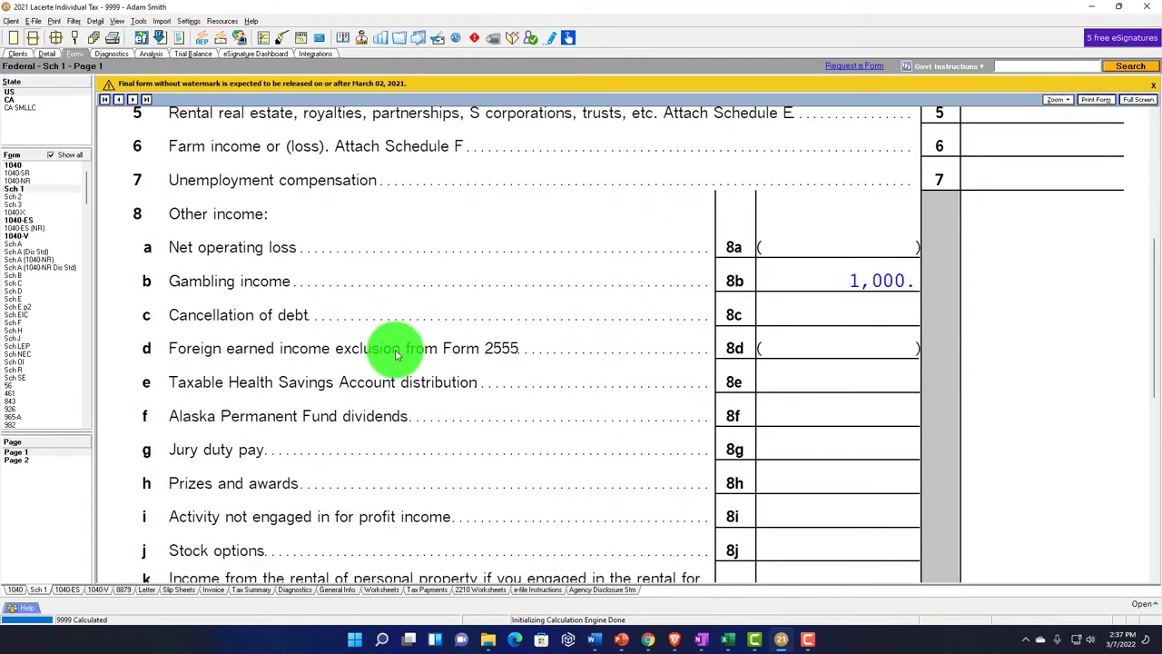
scroll(454, 354, up, 2)
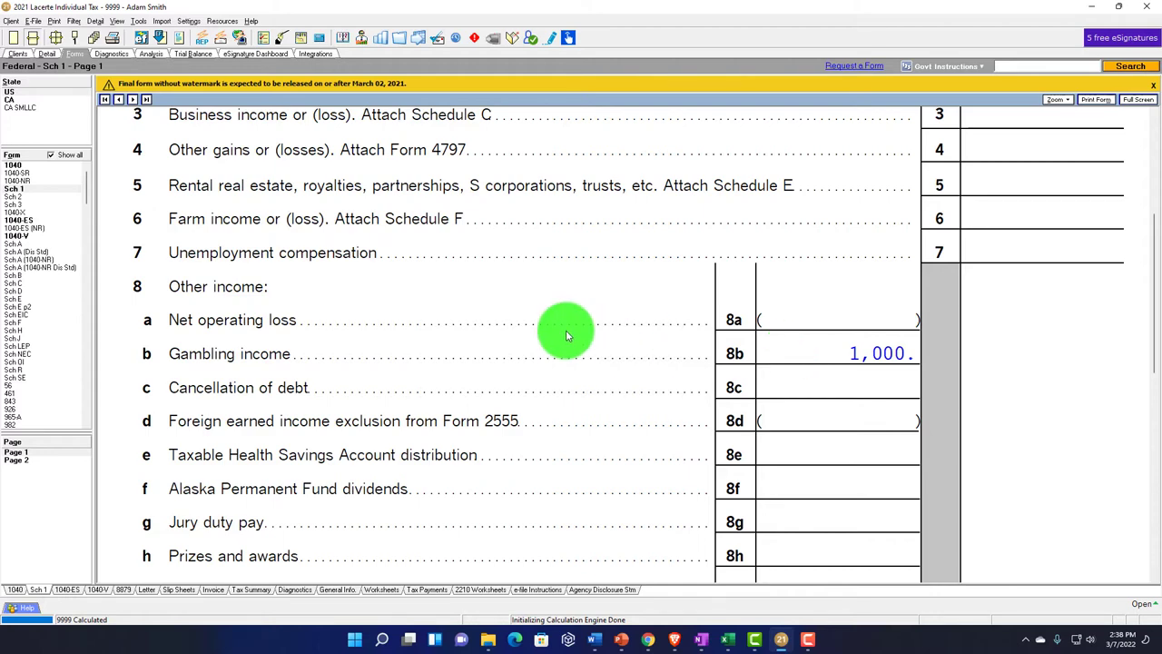
click(20, 173)
click(20, 169)
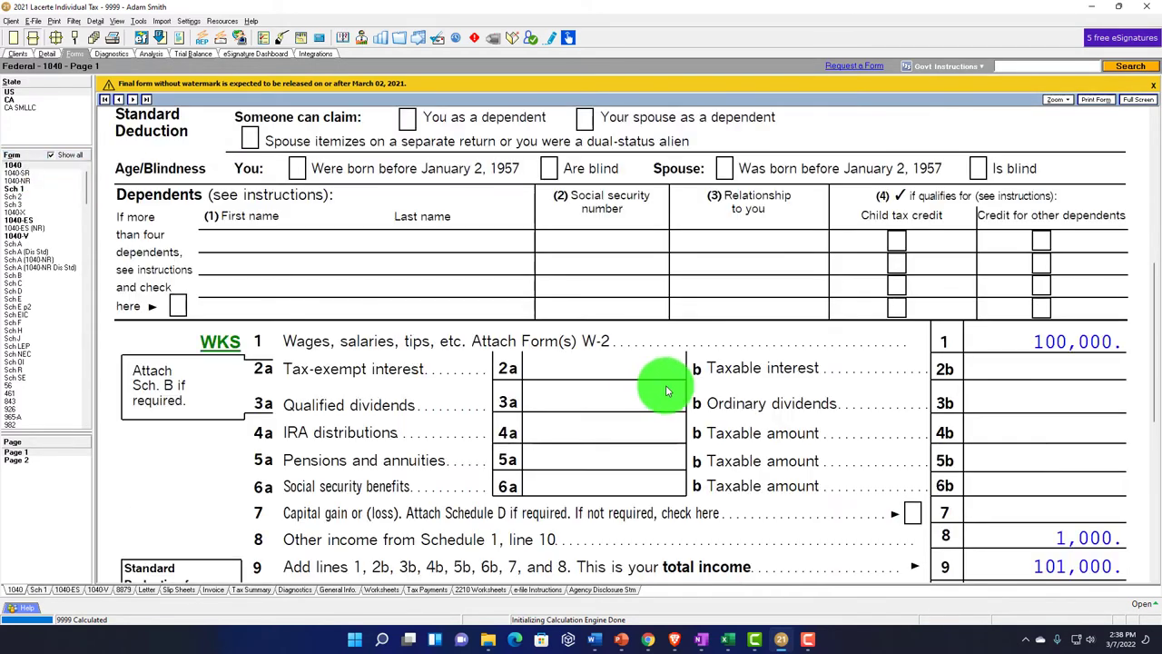
scroll(669, 387, down, 2)
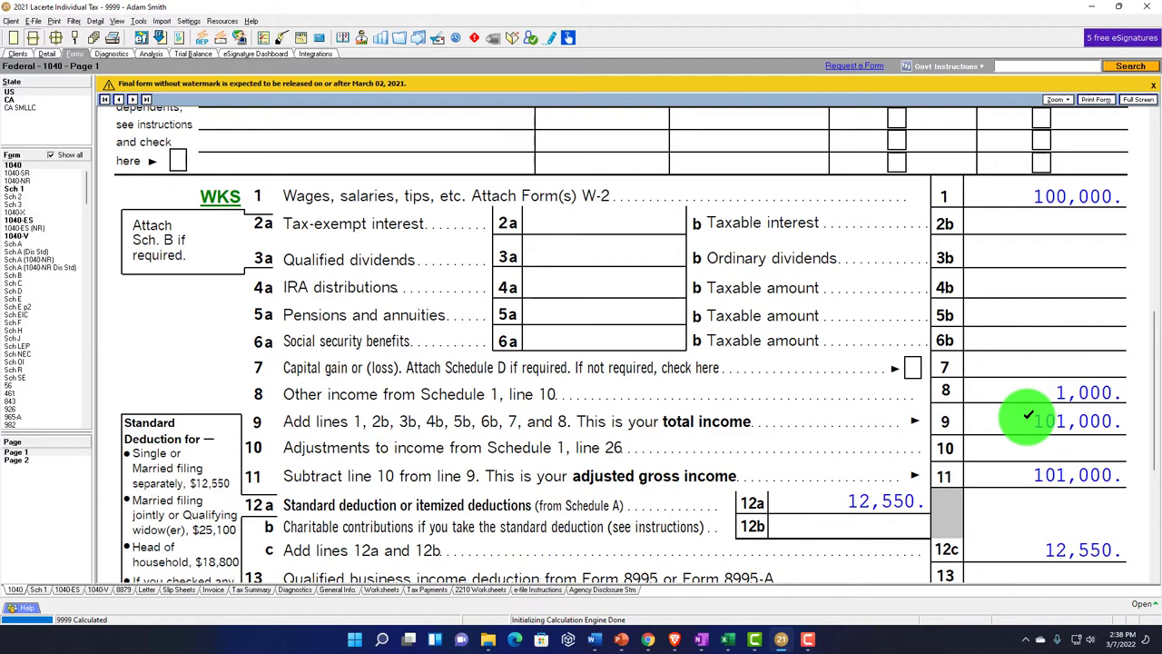
scroll(1027, 416, down, 2)
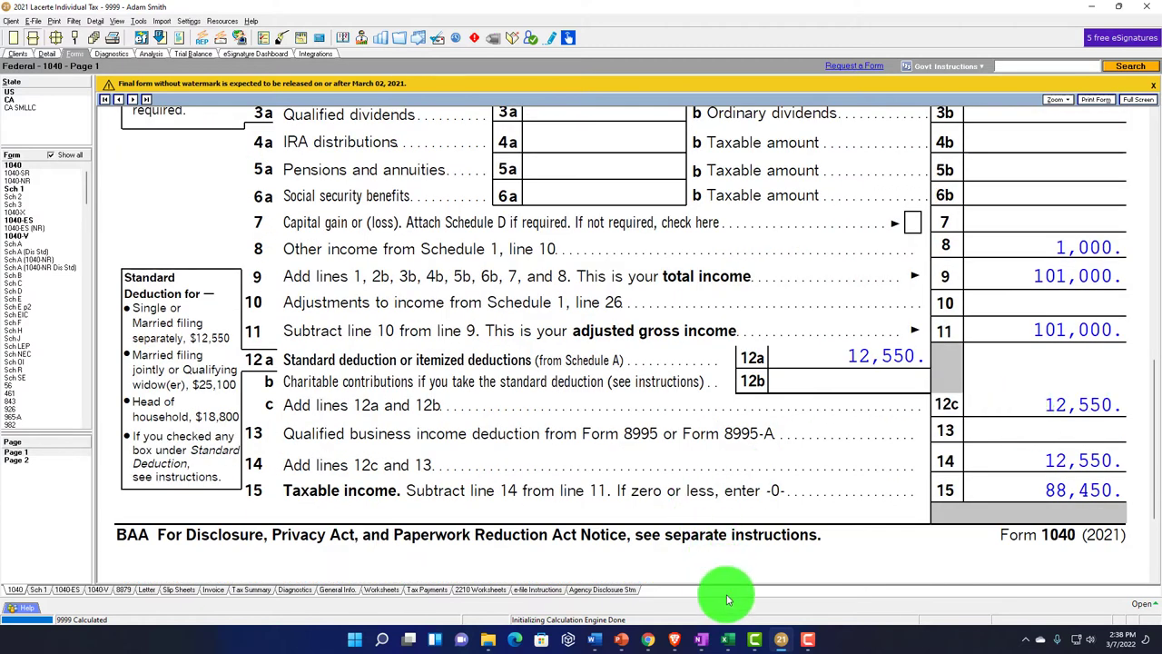
click(727, 638)
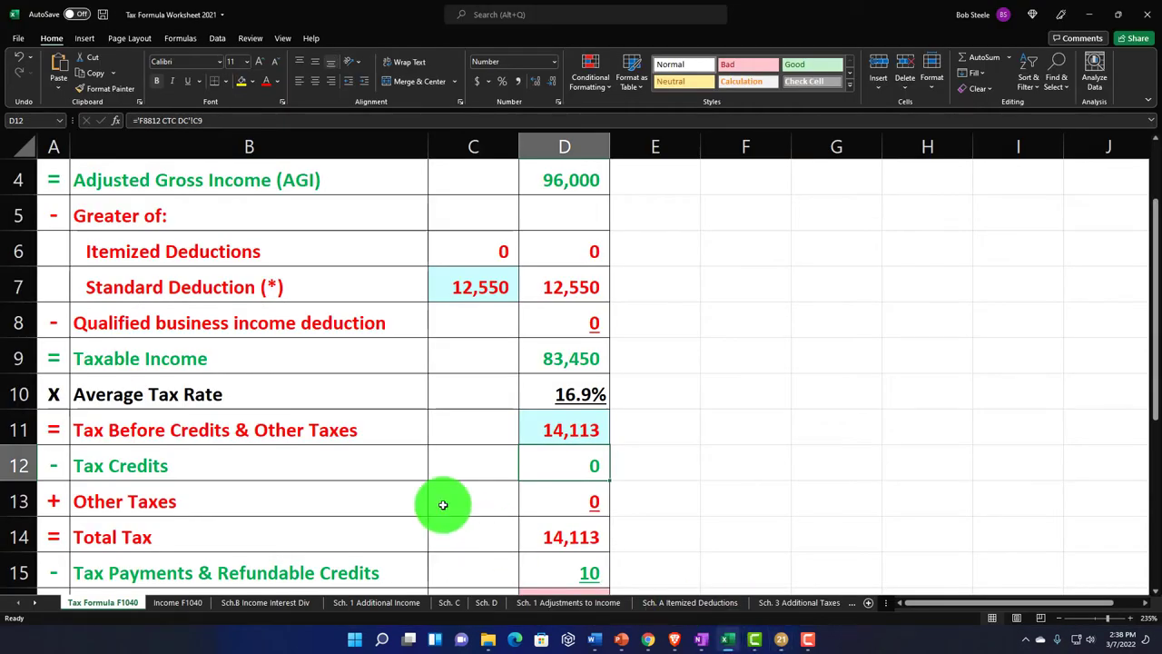
Add a gambling winnings row with 1,000 in C9 on the Sch. 1 Additional Income sheet
click(378, 604)
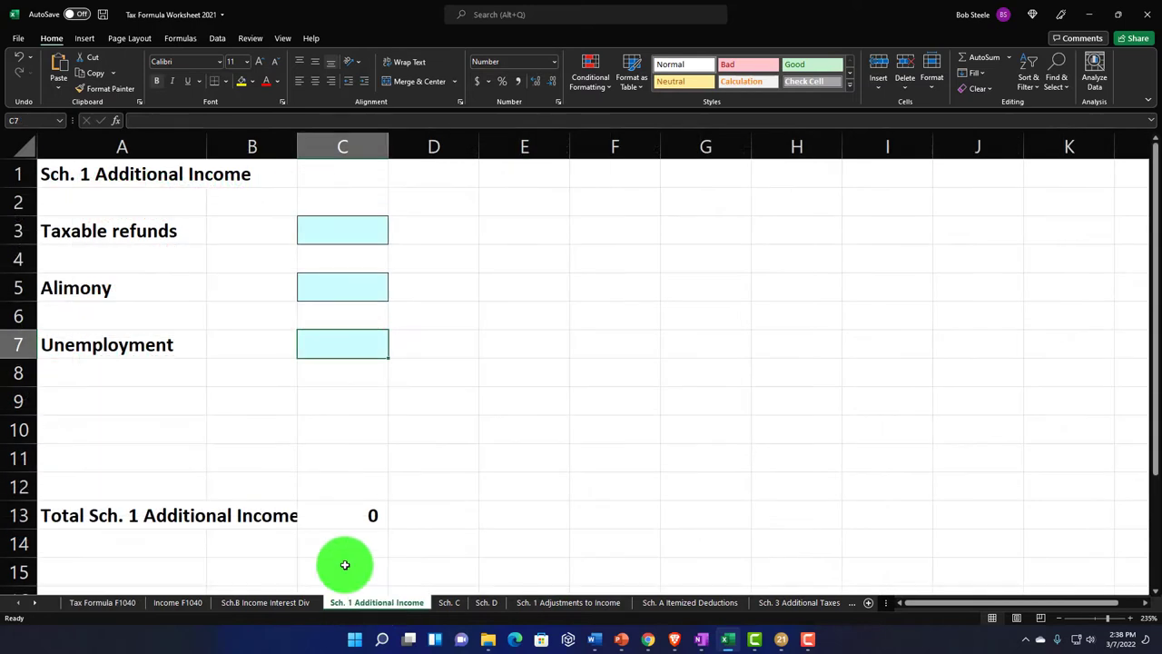
click(123, 396)
text(Gam)
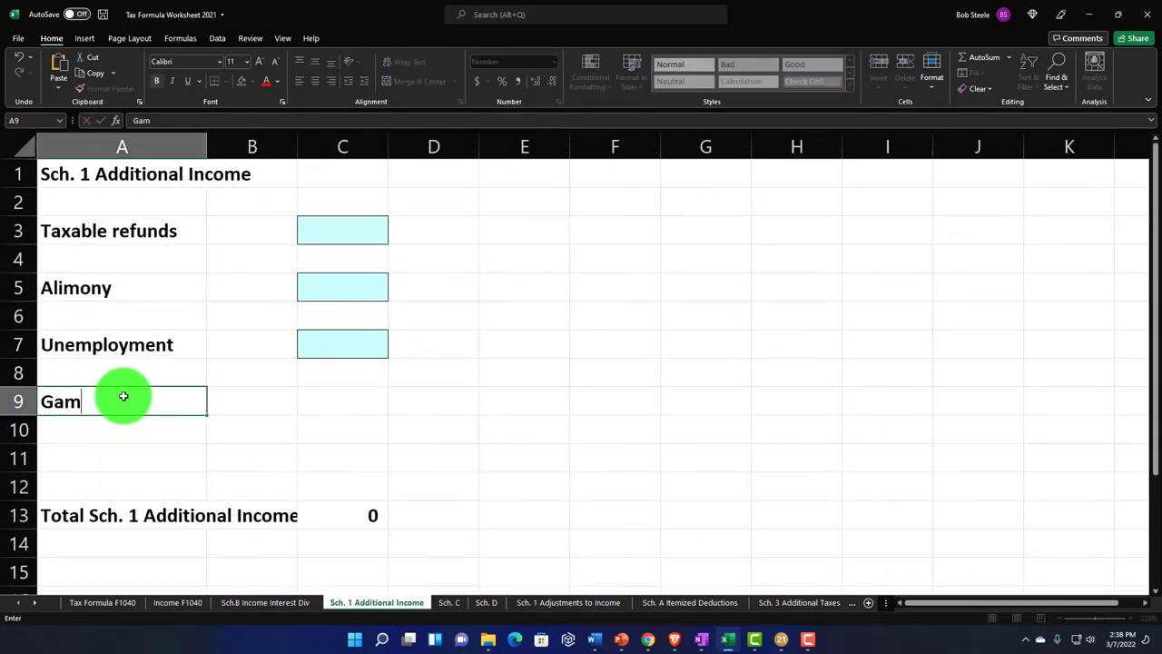
text(boling winnings)
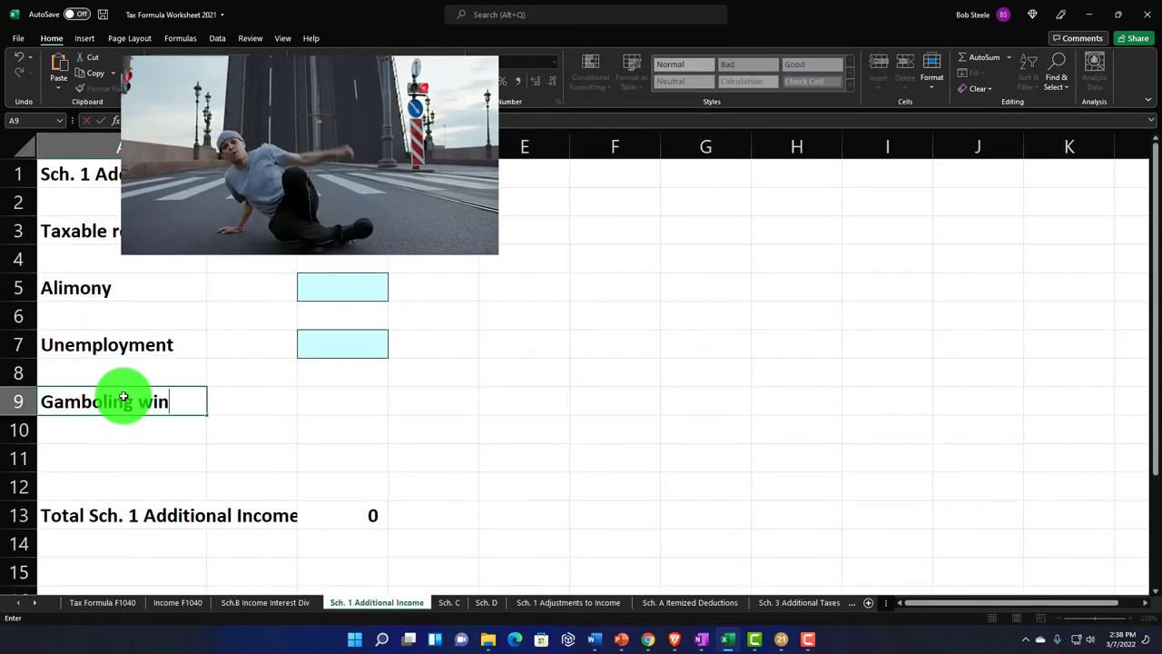
key(Tab)
key(Tab)
text(1000)
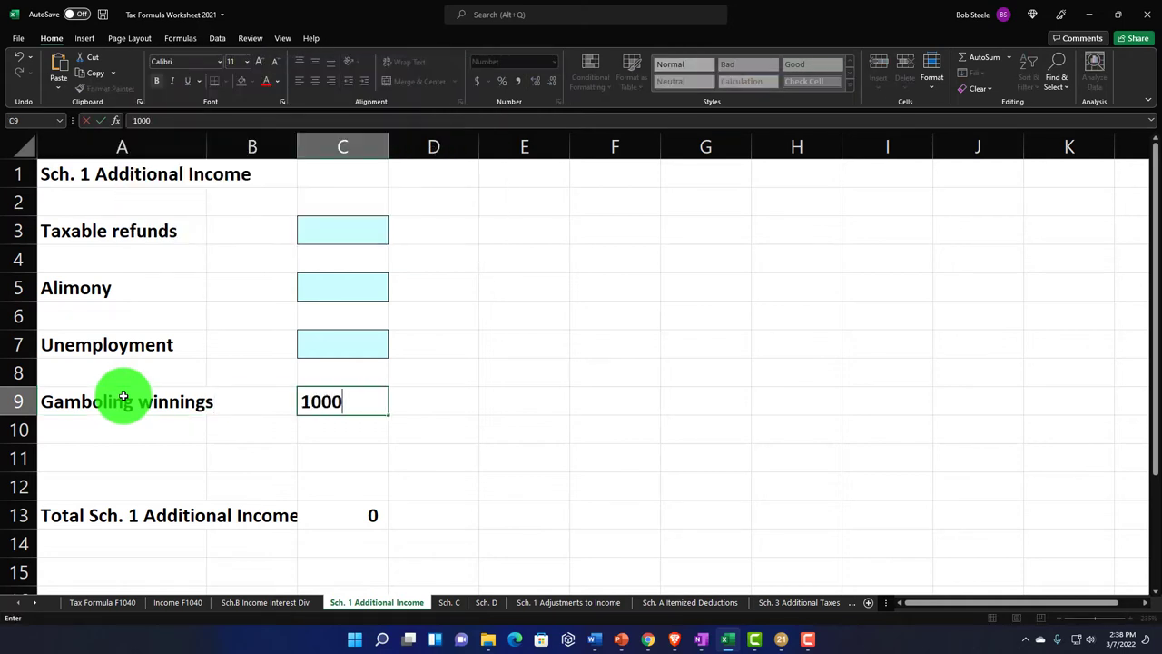
key(Return)
Correct the label's spelling to 'Gambling winnings', border C9, and confirm the C13 total
drag(123, 397, 119, 380)
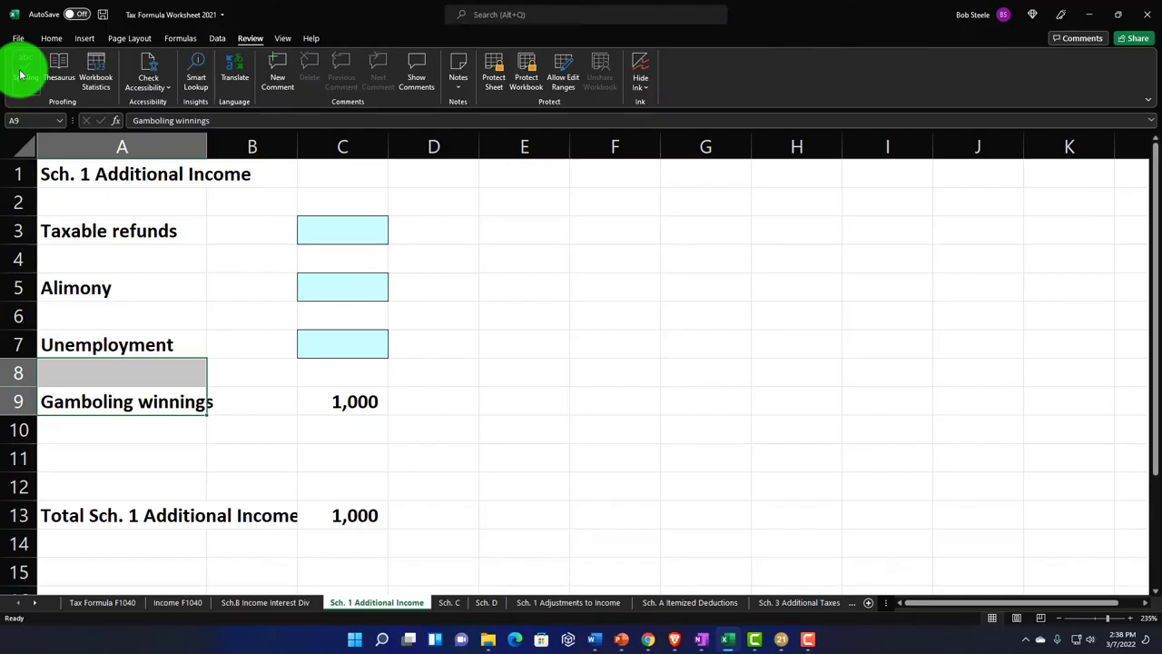
click(20, 74)
click(576, 354)
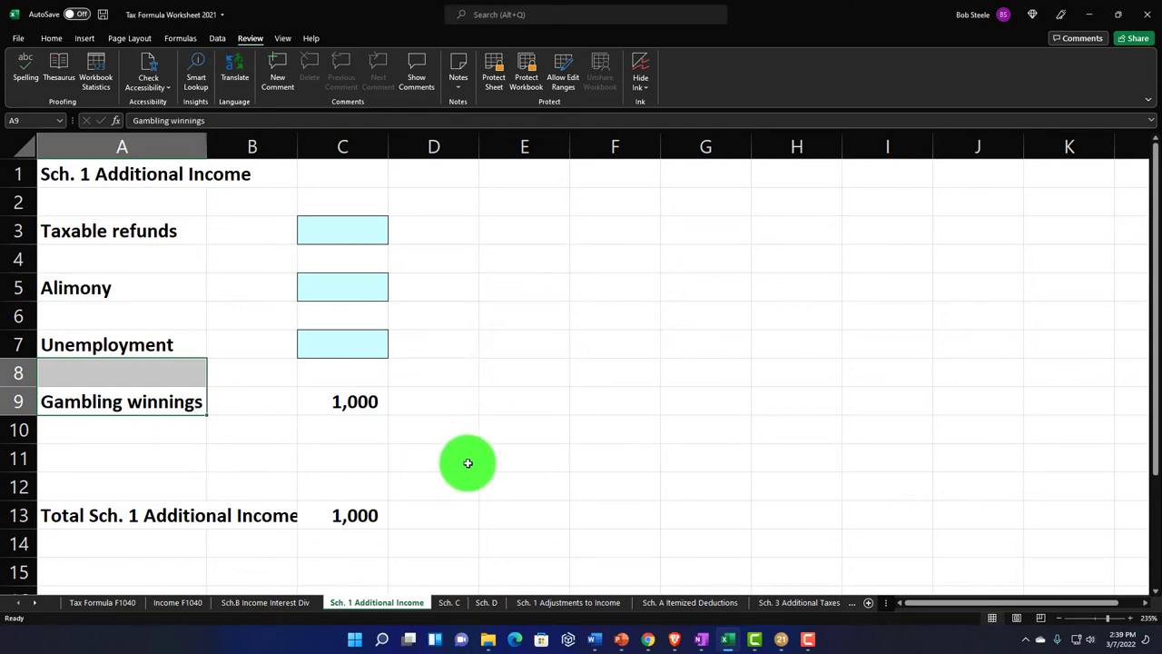
click(357, 402)
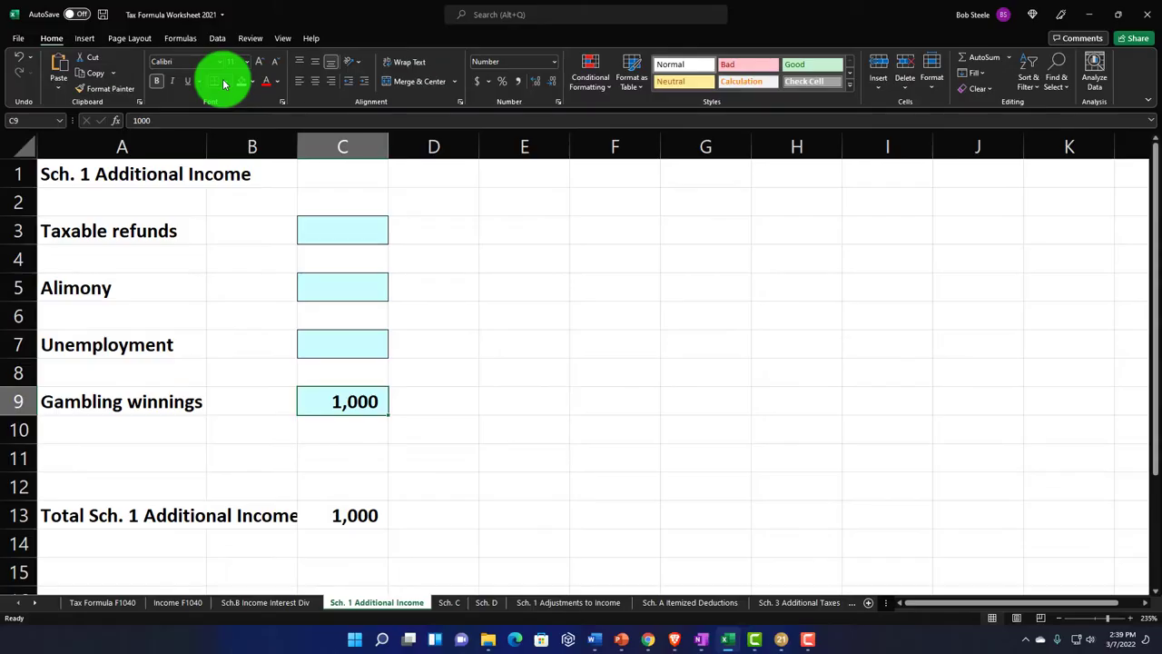
click(224, 84)
click(239, 194)
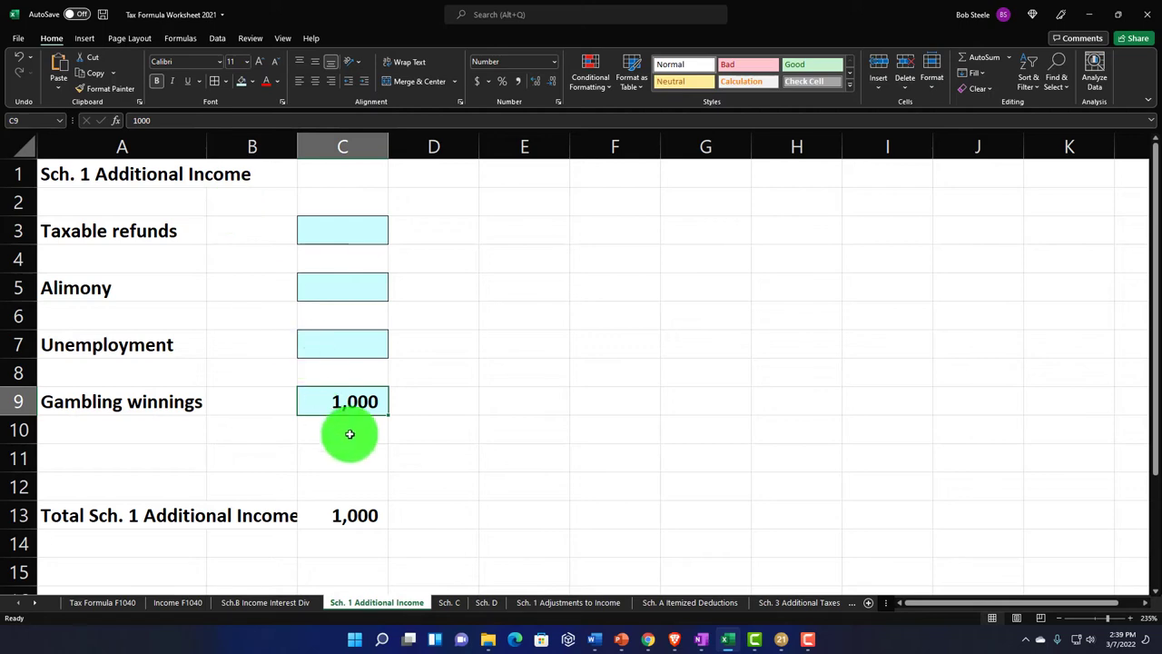
double_click(353, 513)
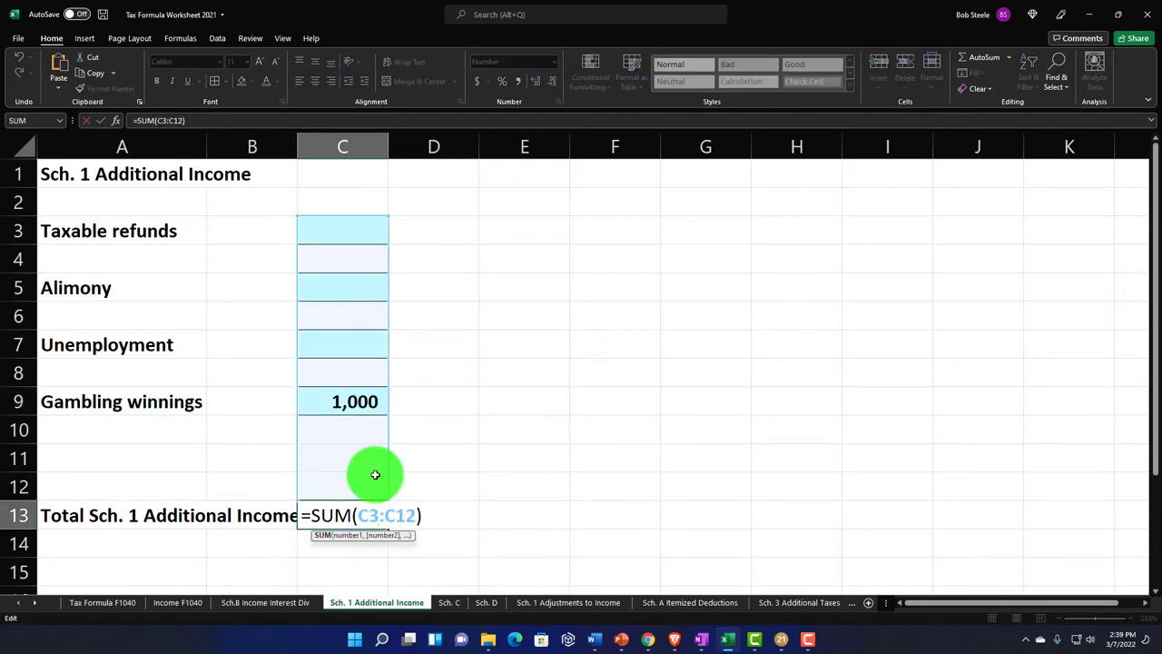
key(Return)
Delete the leftover Sch. C amounts in B4:B11, then check standard deduction and 88,450 taxable income
click(95, 603)
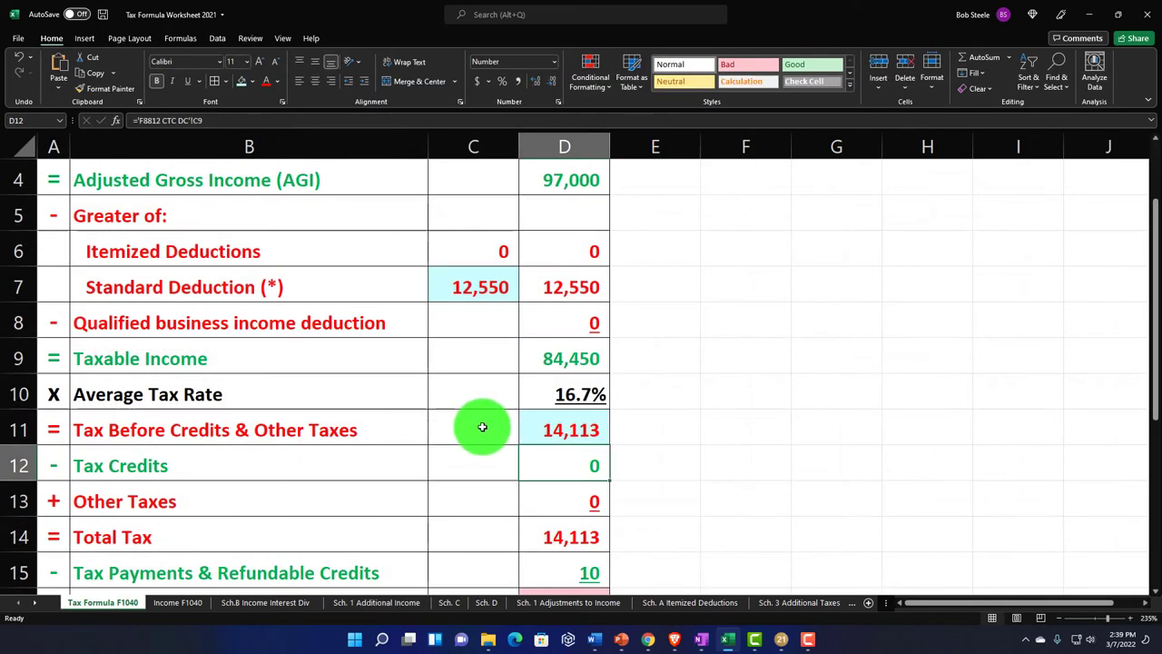
scroll(508, 377, up, 1)
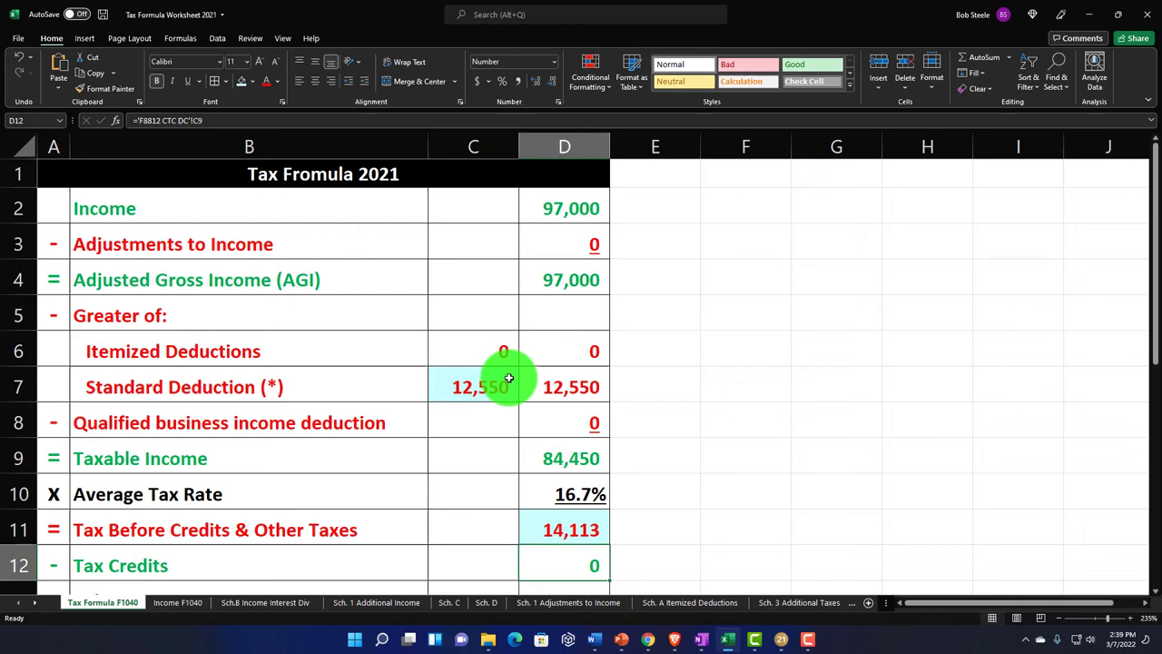
click(445, 603)
drag(272, 263, 278, 450)
key(Delete)
click(103, 602)
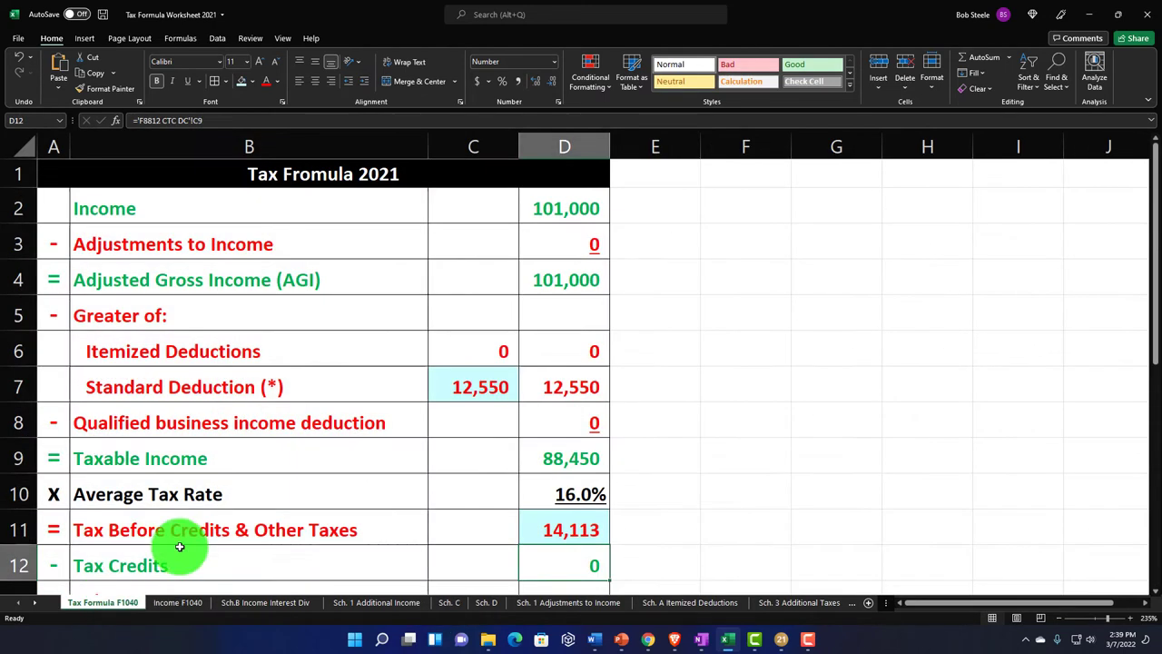
click(450, 394)
click(566, 466)
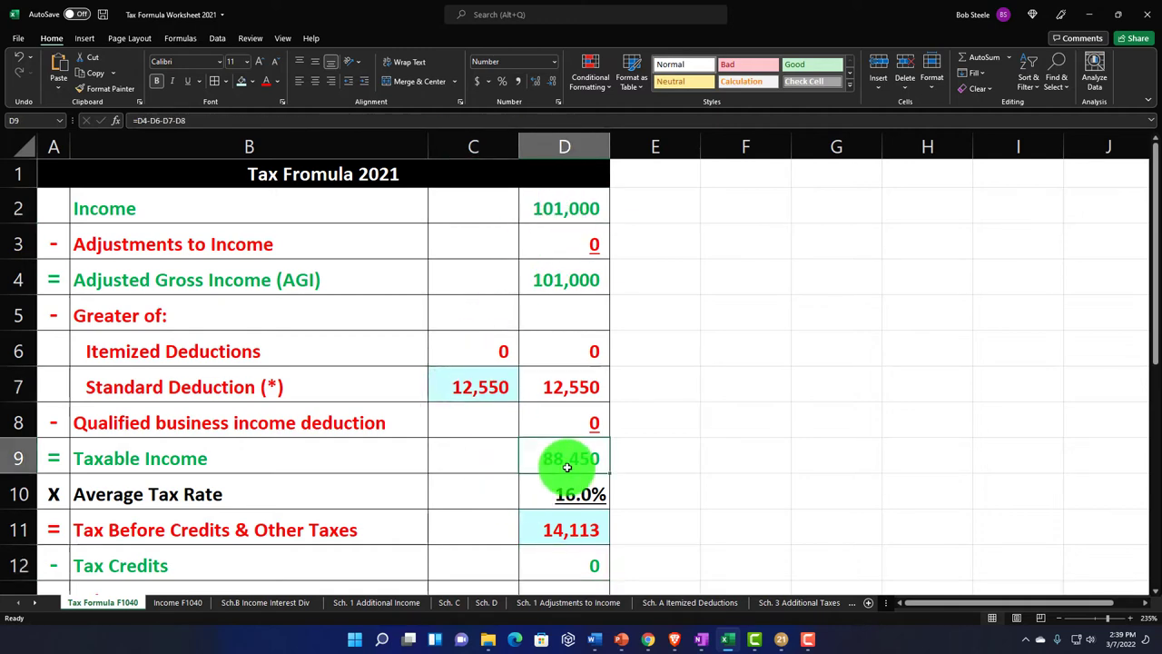
Look up the tax on line 16 of Form 1040 page 2 in Lacerte
click(781, 639)
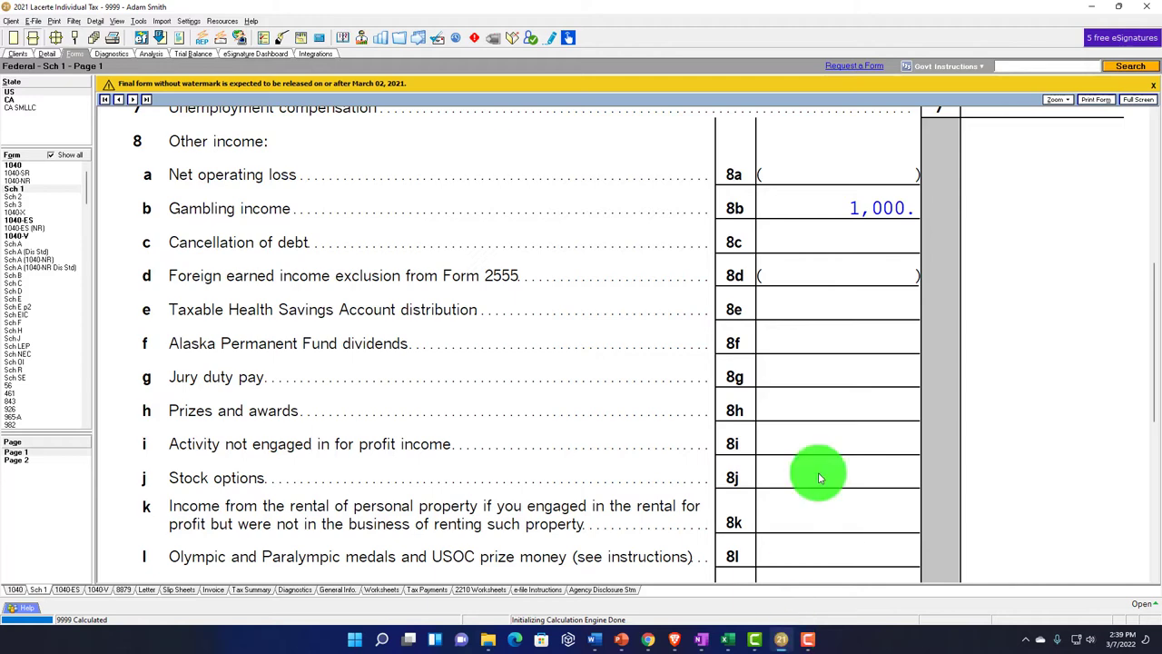
click(12, 166)
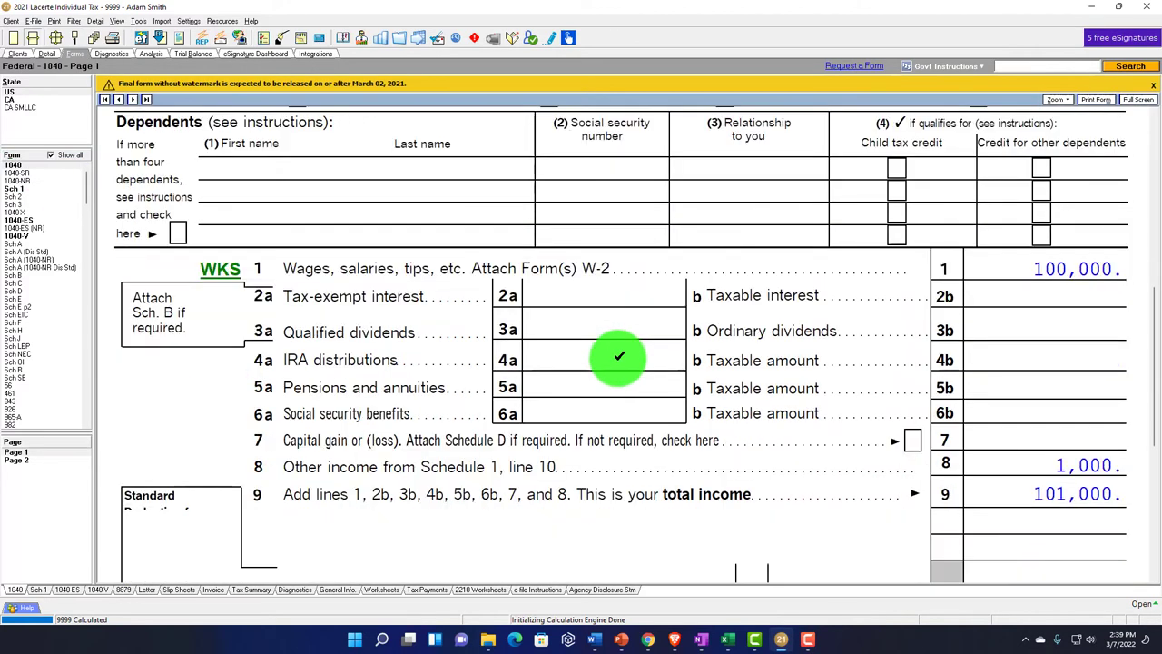
scroll(622, 364, down, 5)
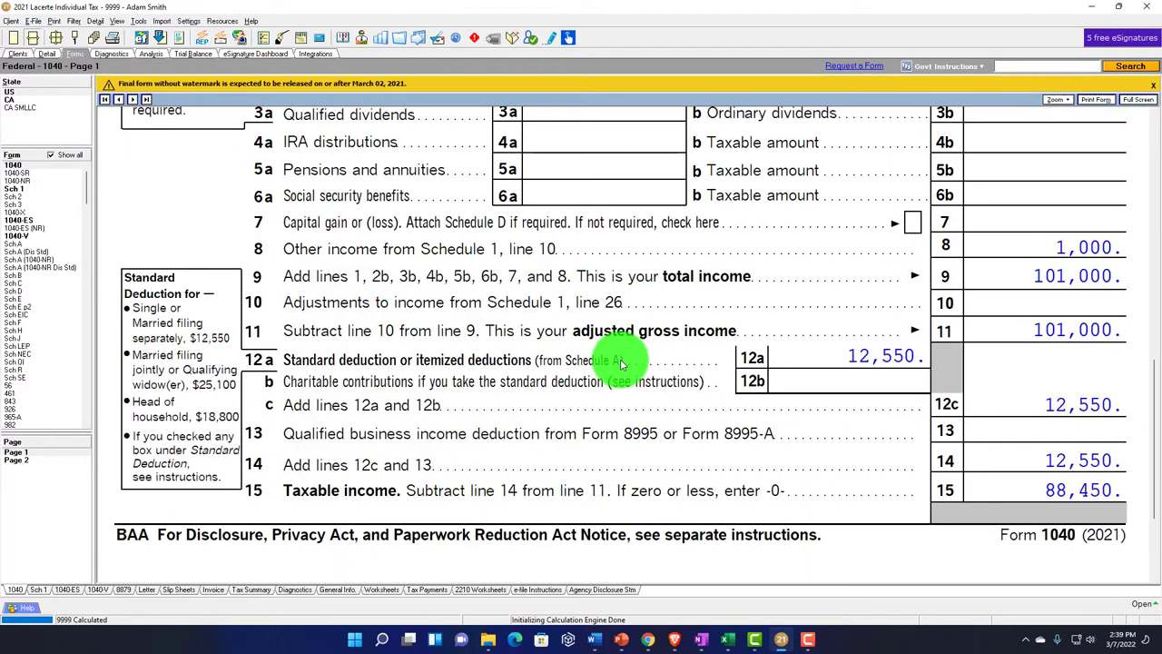
click(37, 452)
scroll(572, 439, down, 10)
scroll(617, 435, up, 5)
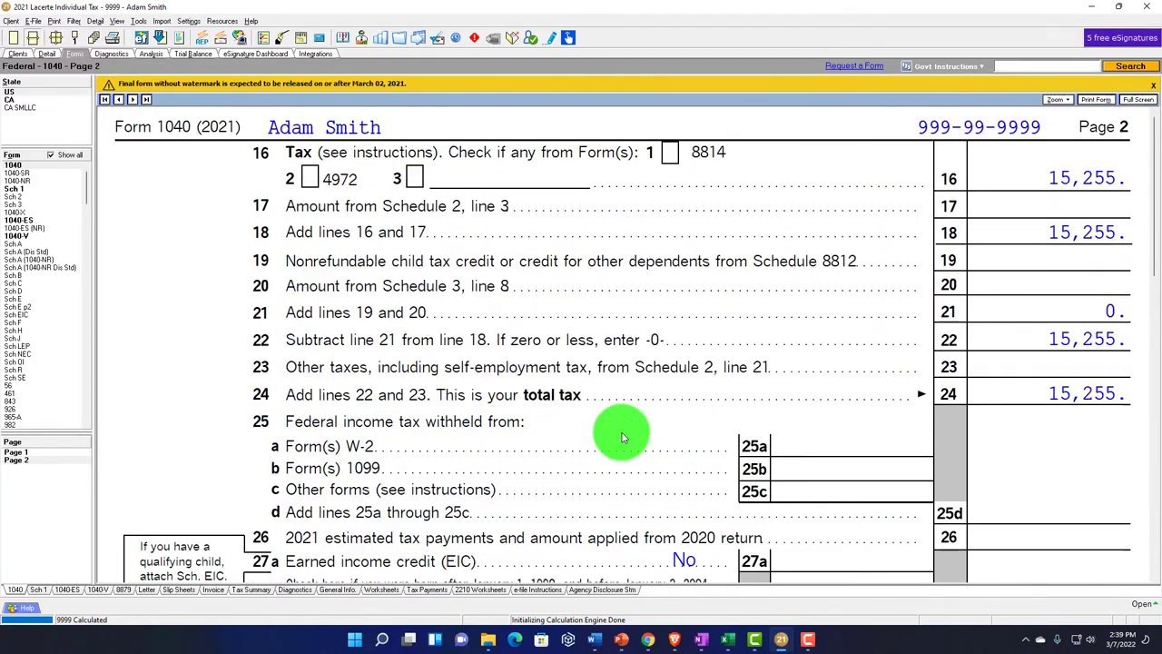
Enter 15,255 as Tax Before Credits in Excel cell D11
click(734, 640)
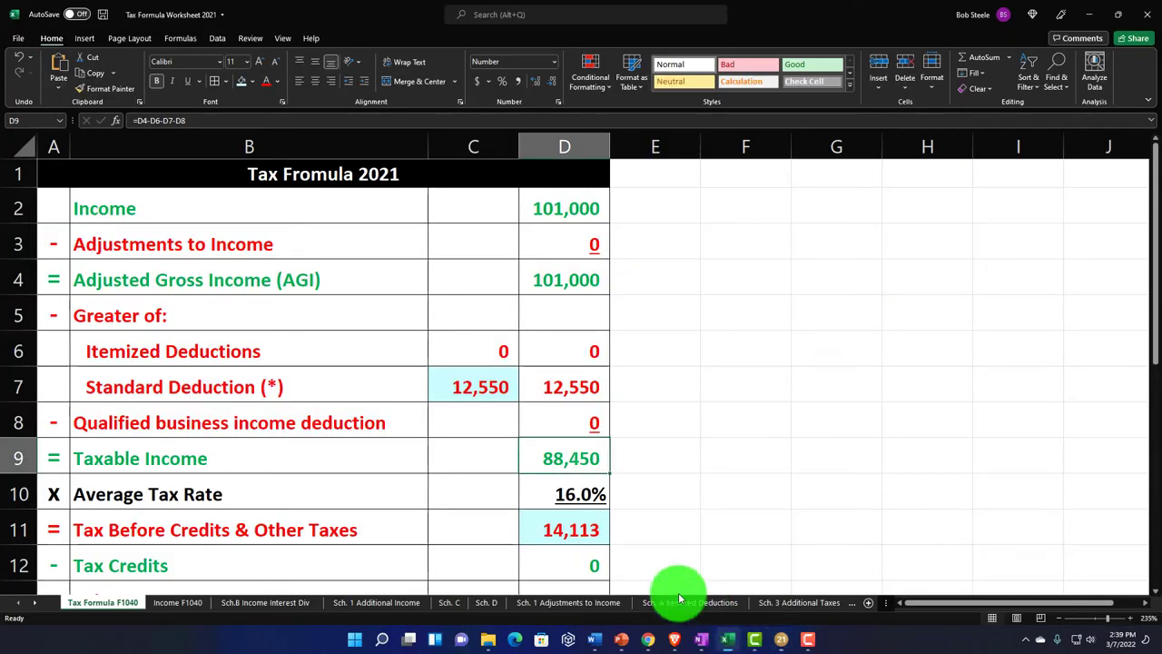
click(557, 536)
text(15255)
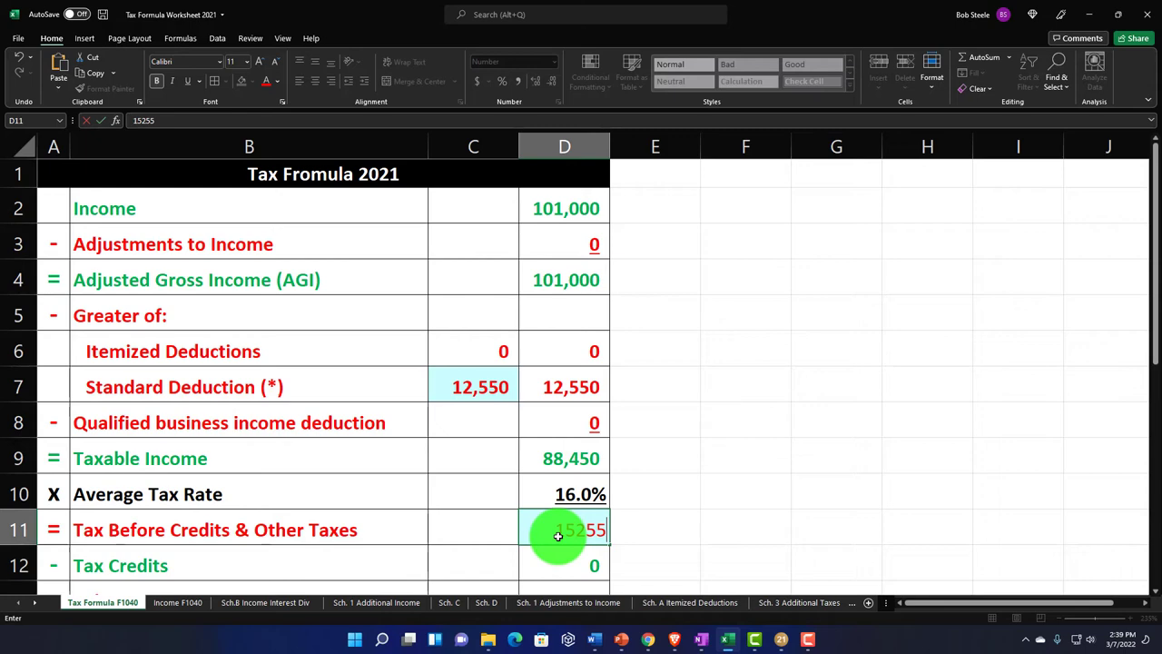
key(Return)
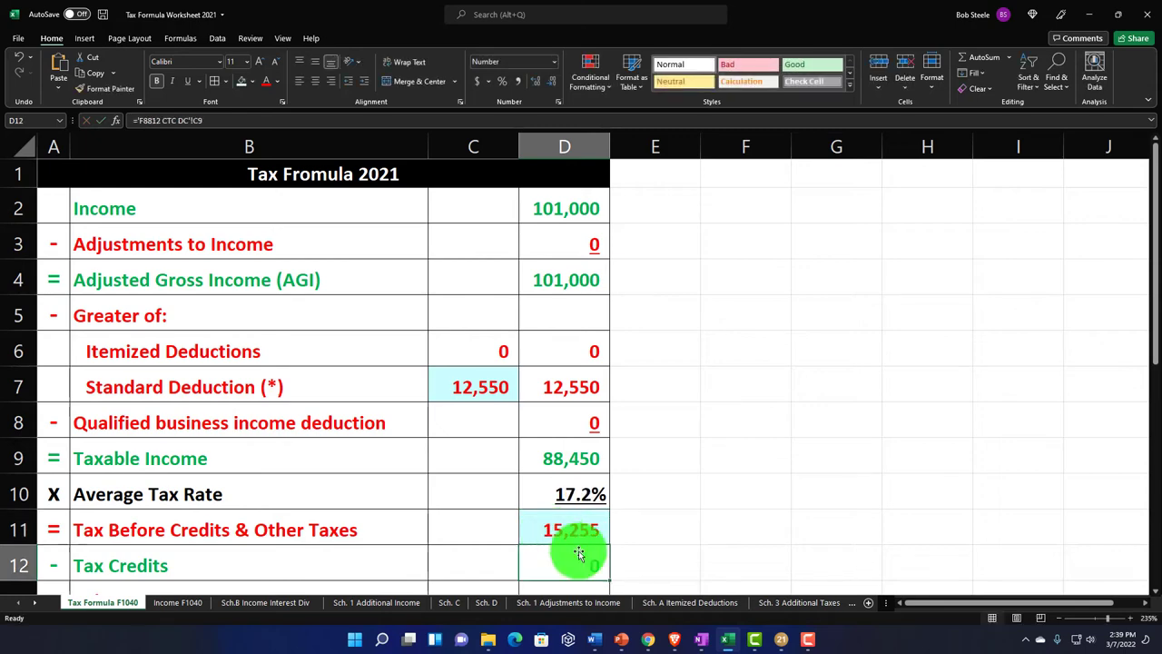
Review Schedule A's 879 itemized total, then Form 1040's 101,000 AGI and 88,450 taxable income
click(780, 639)
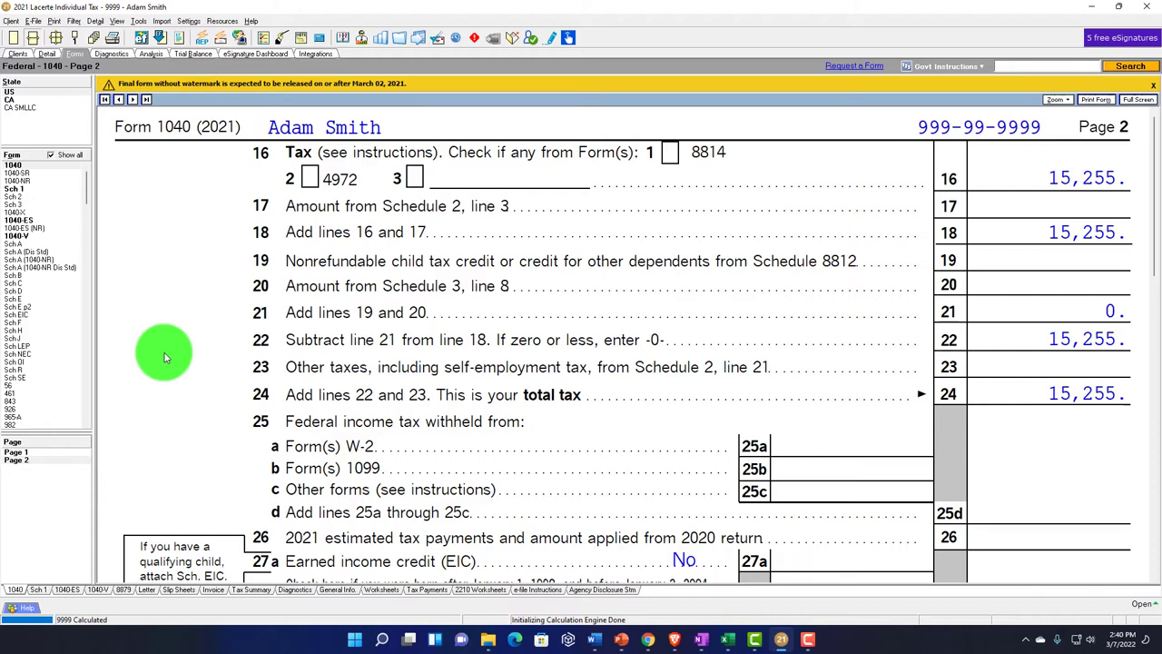
click(16, 245)
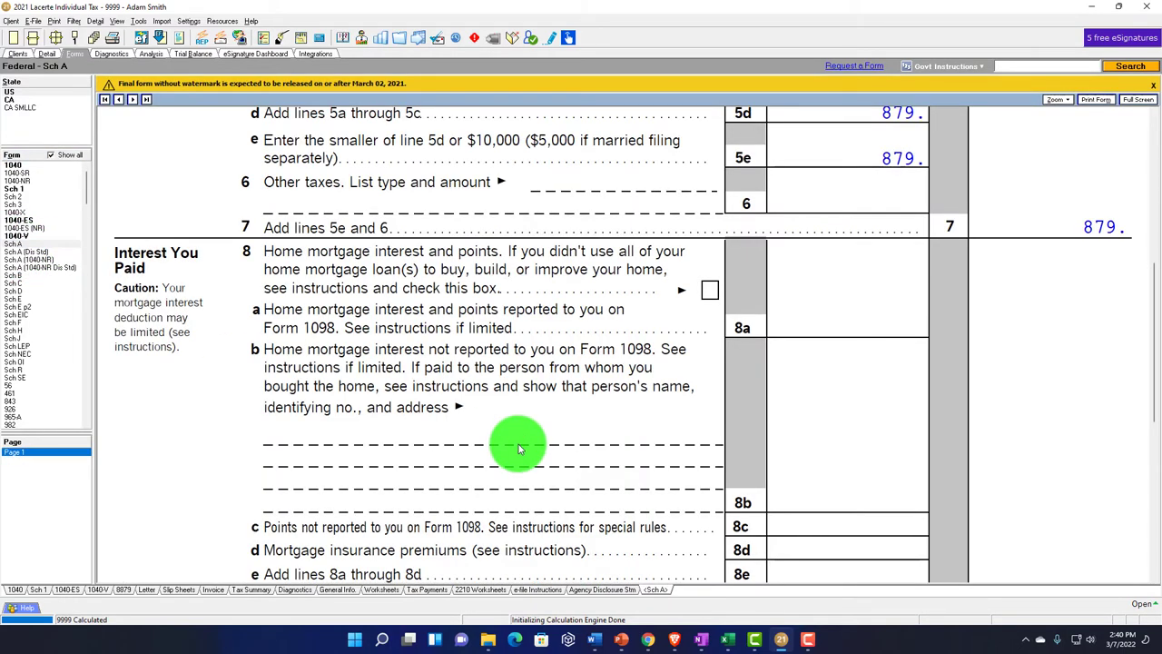
scroll(518, 448, up, 5)
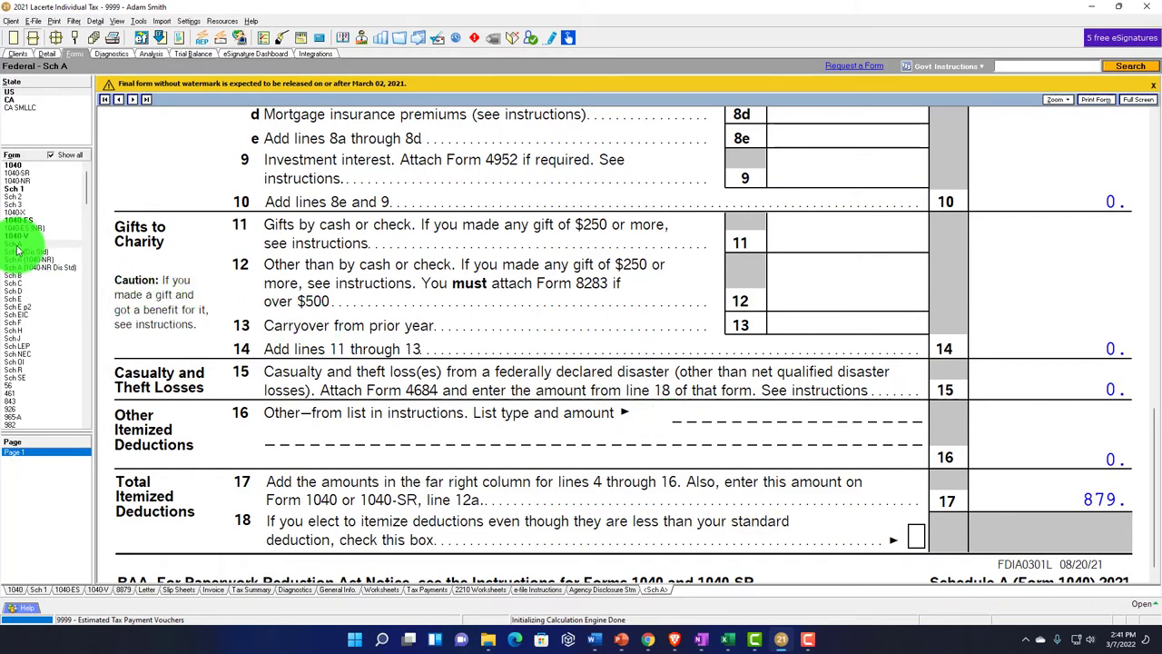
click(15, 167)
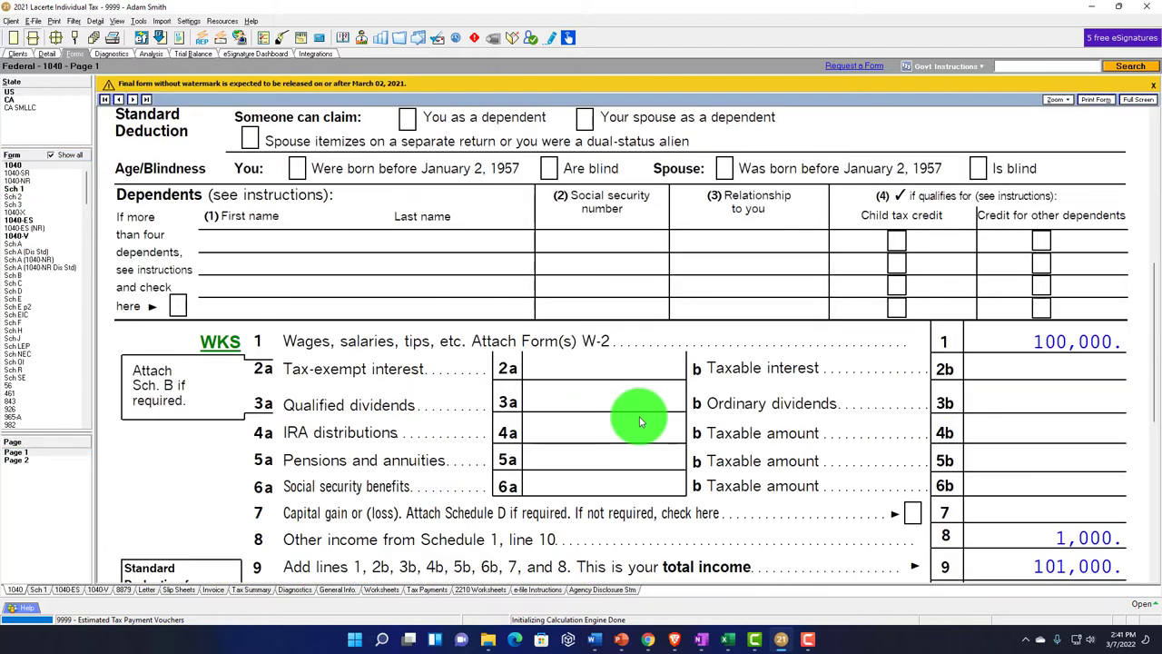
scroll(636, 415, down, 5)
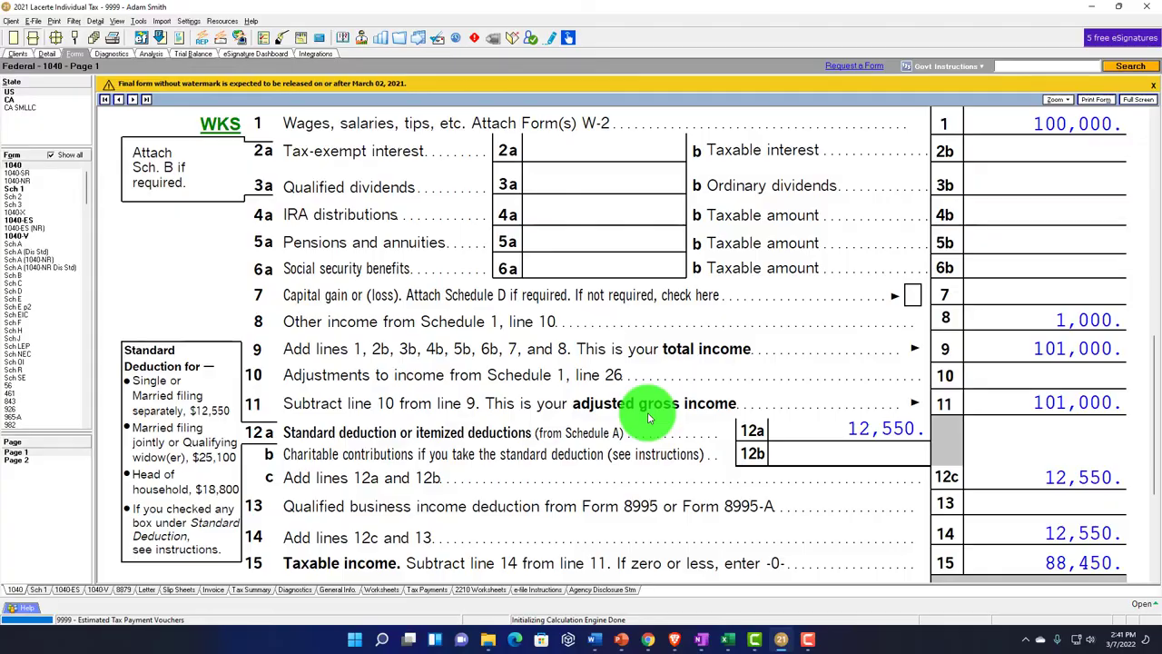
scroll(648, 416, down, 1)
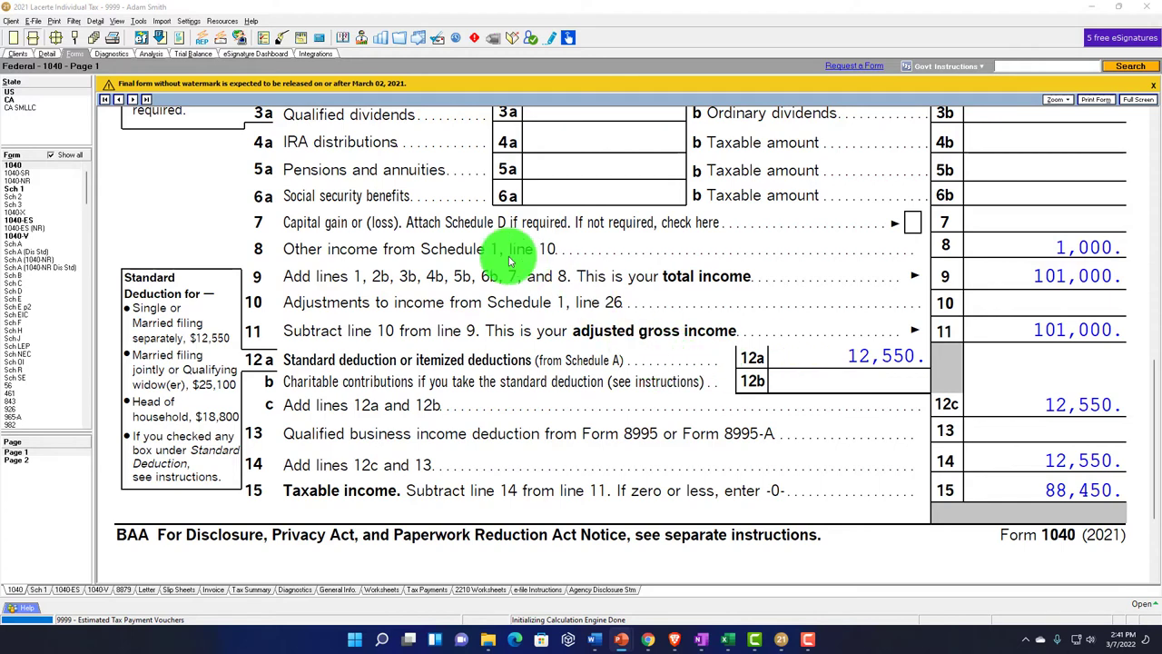
Review the 1,000 gross winnings on the W-2G detail screen and go back to the forms view
click(47, 56)
click(380, 288)
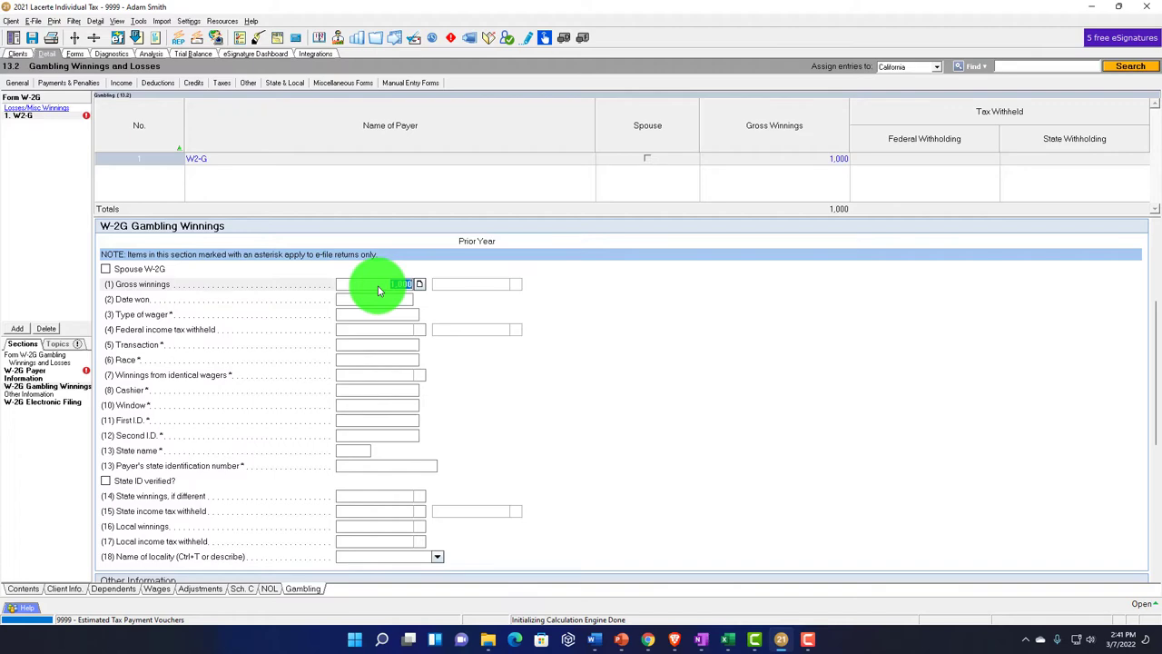
click(75, 54)
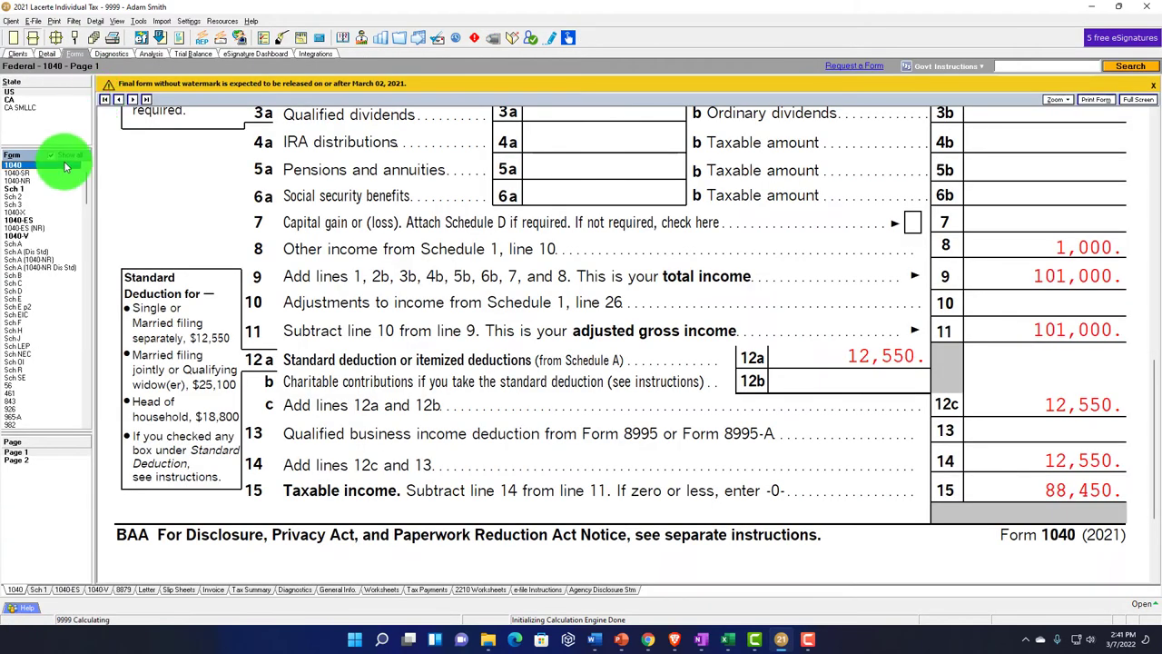
From Schedule 1 line 8c, enter 1000 as cancellation of debt (1099-C) on the Miscellaneous Income screen
click(15, 188)
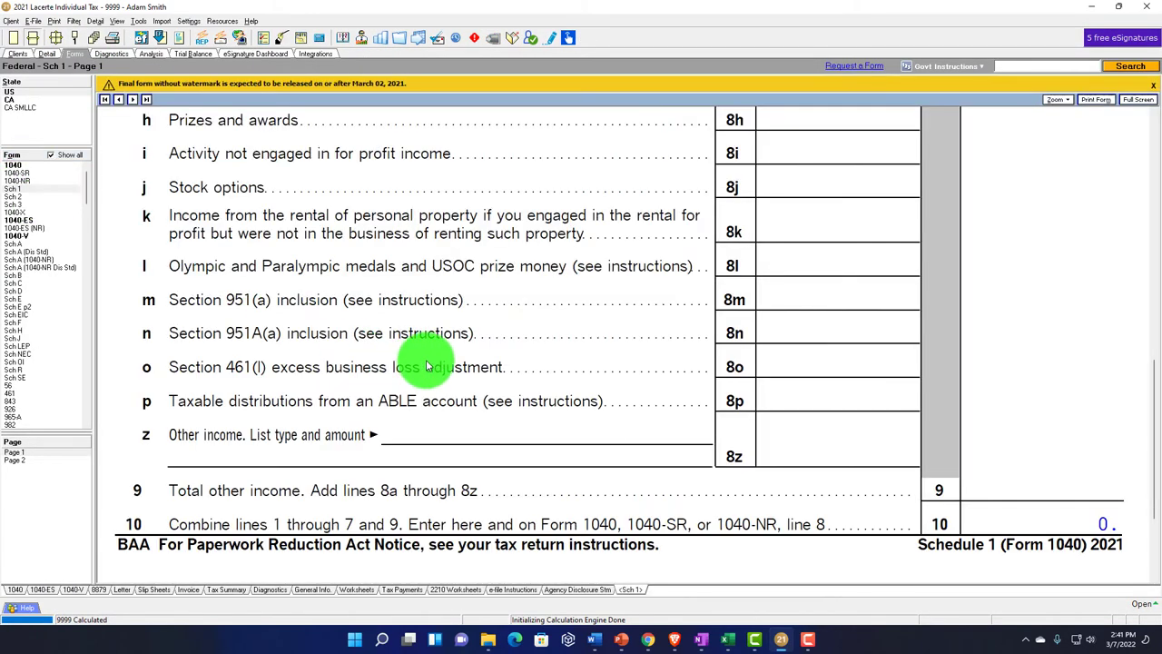
scroll(427, 366, up, 3)
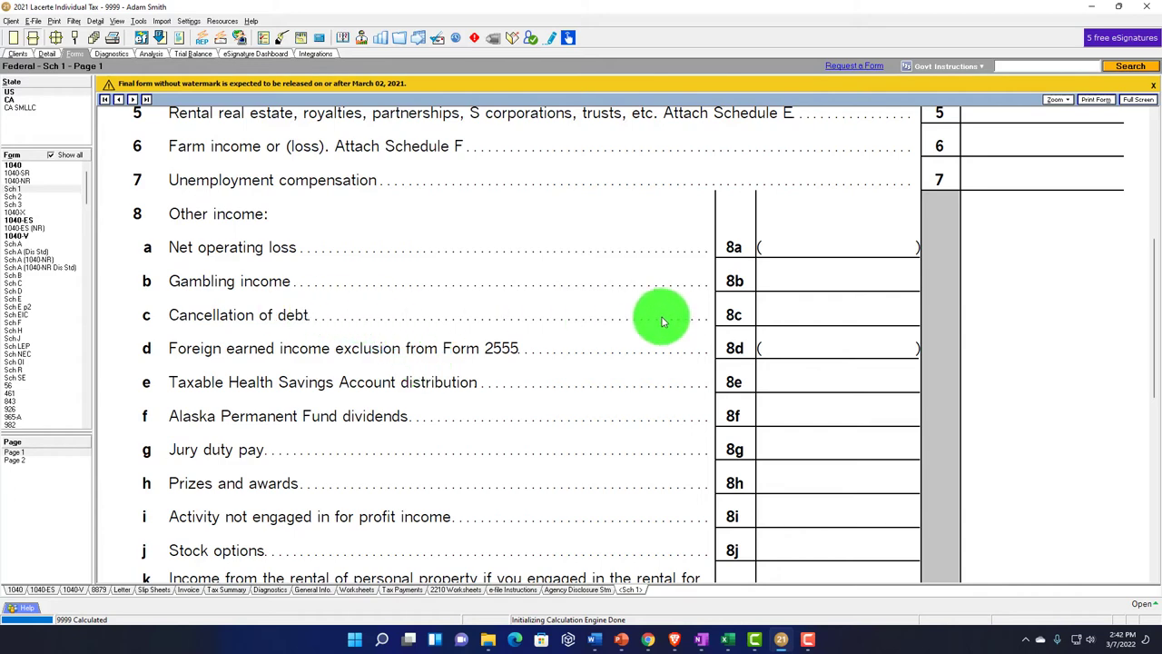
double_click(838, 326)
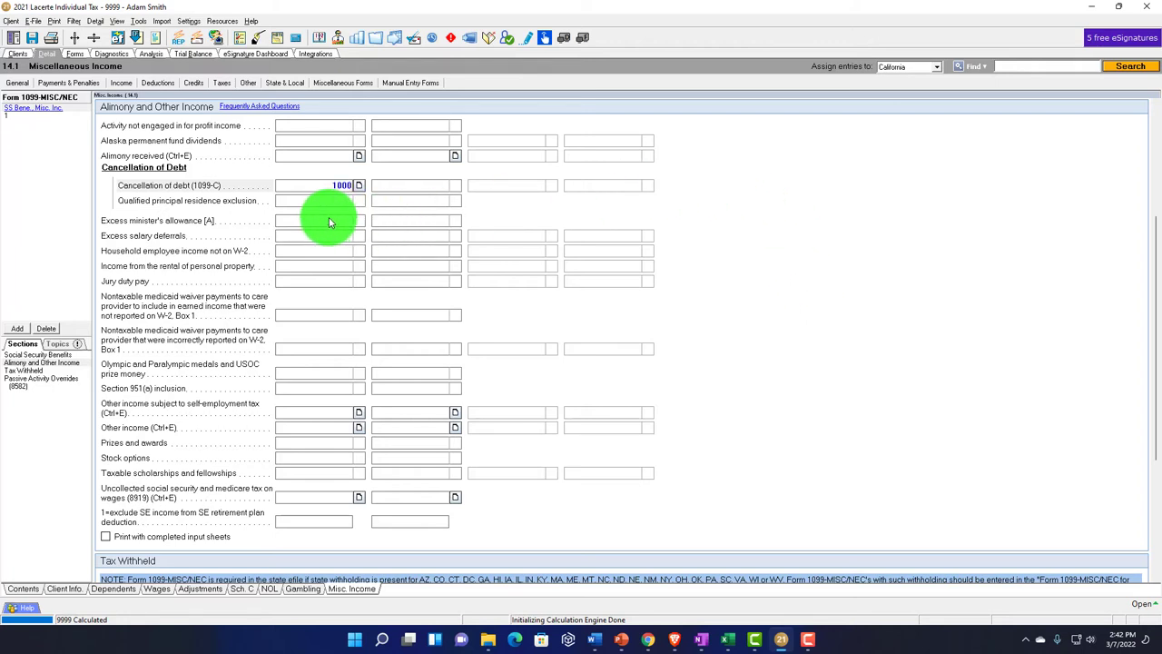
Confirm the 1,000 cancellation of debt and check Form 1040 shows 101,000 AGI and 88,450 taxable income
key(Tab)
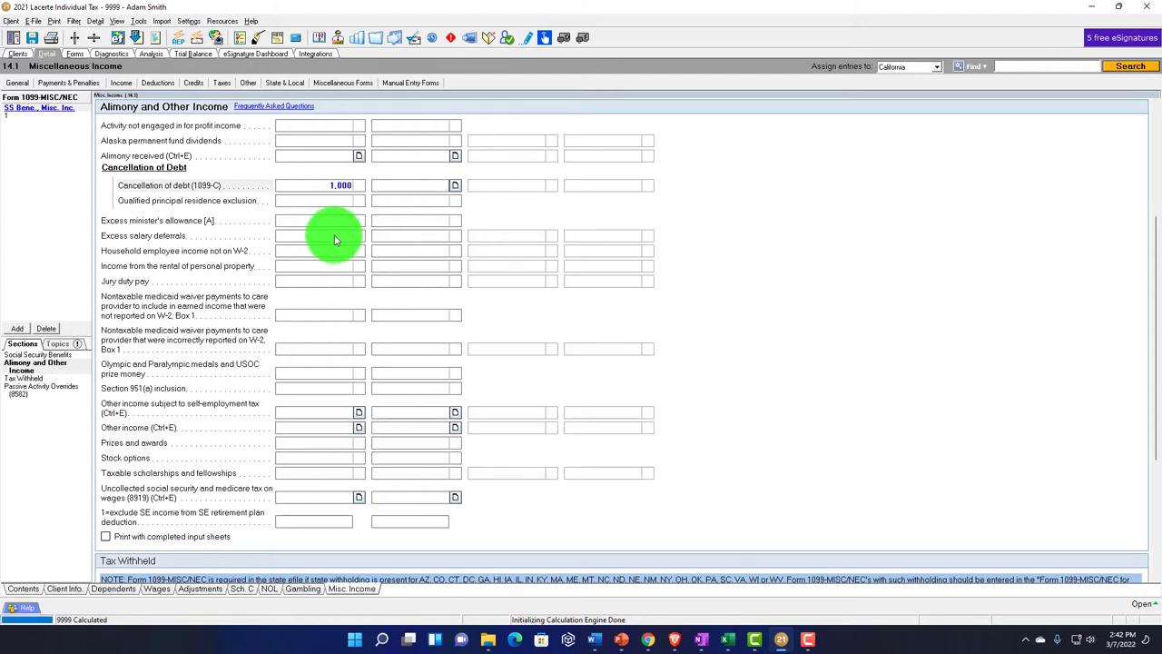
click(77, 54)
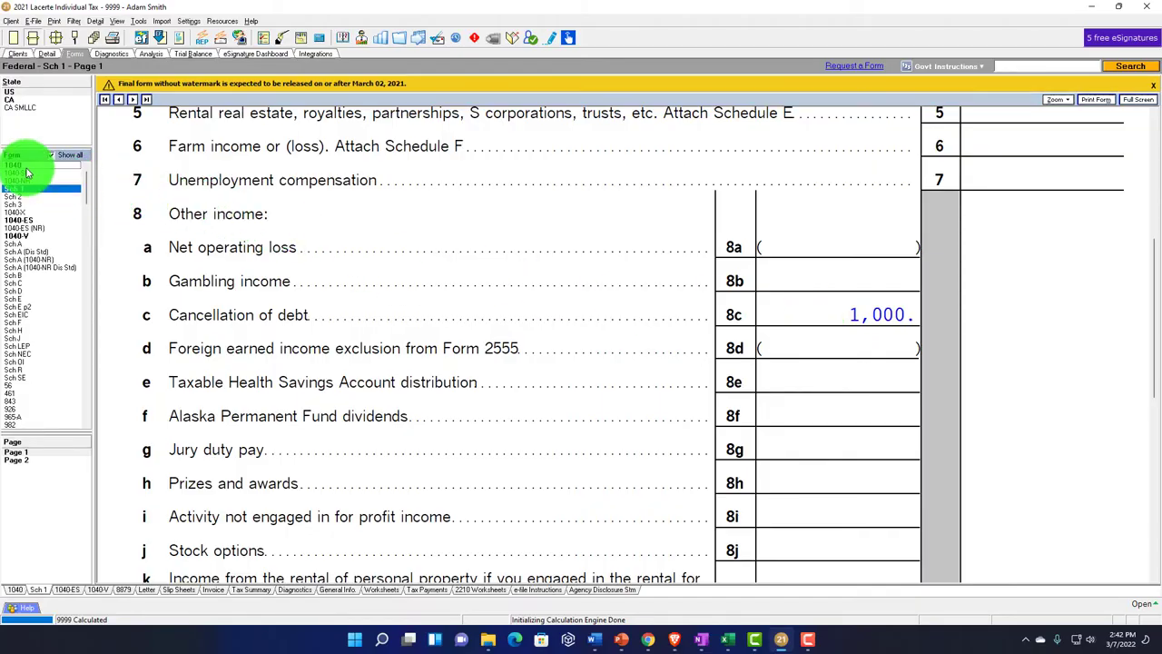
click(17, 165)
scroll(634, 368, down, 5)
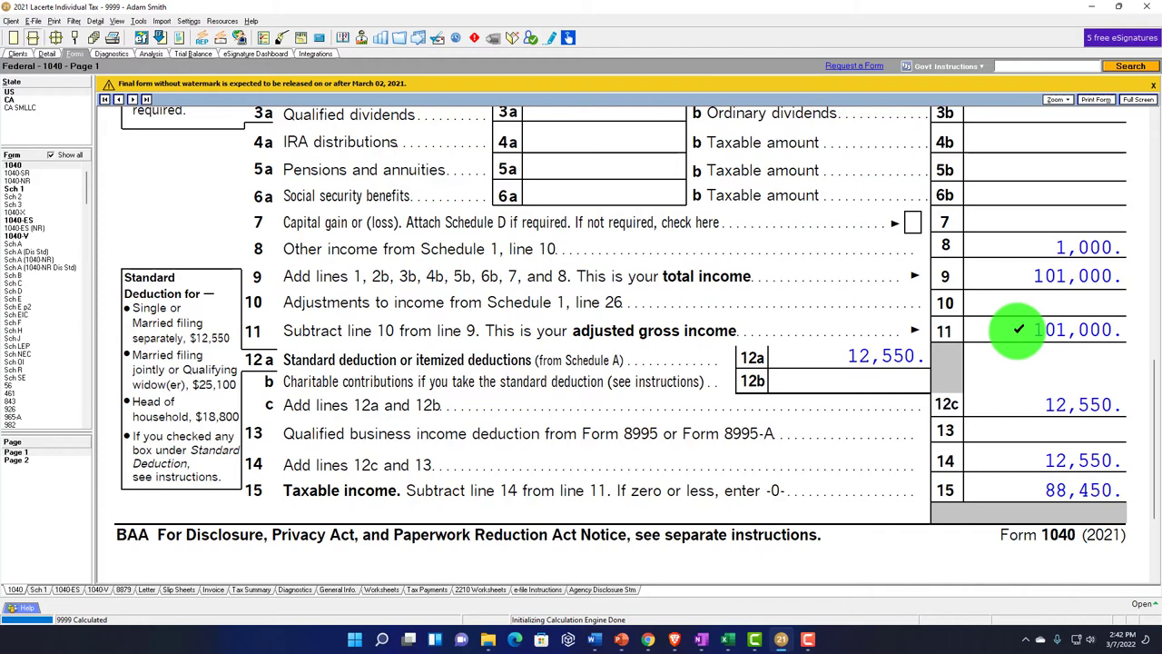
In Excel's Sch. 1 Additional Income sheet, add the label 'Cancelation of debt' in A11
click(729, 636)
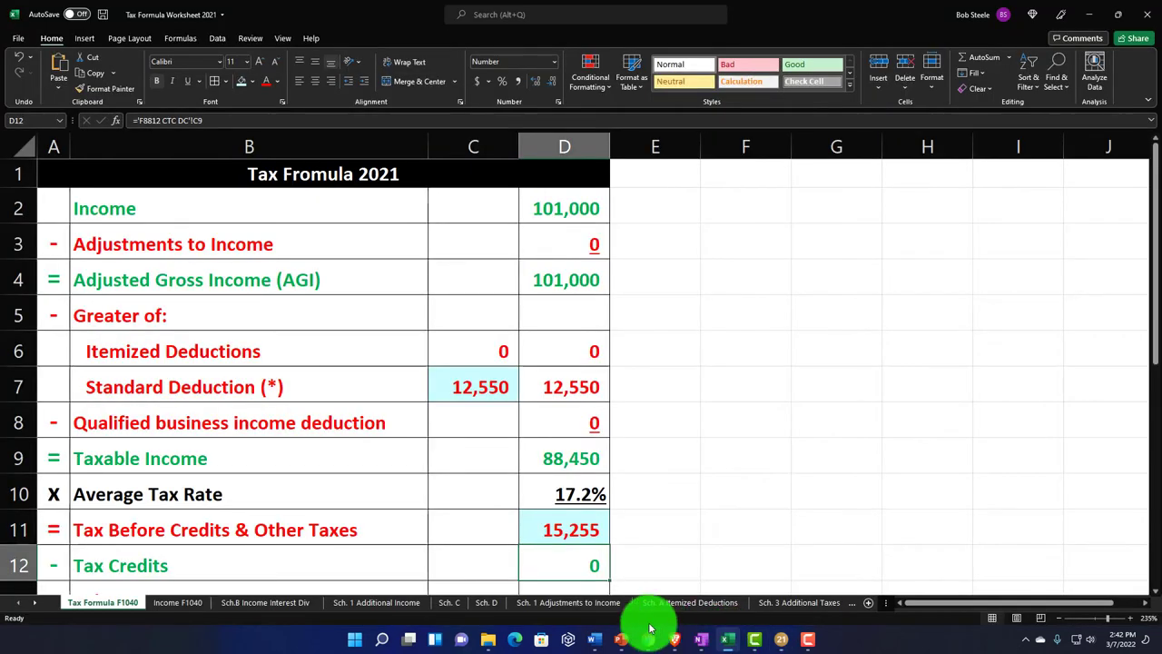
click(356, 601)
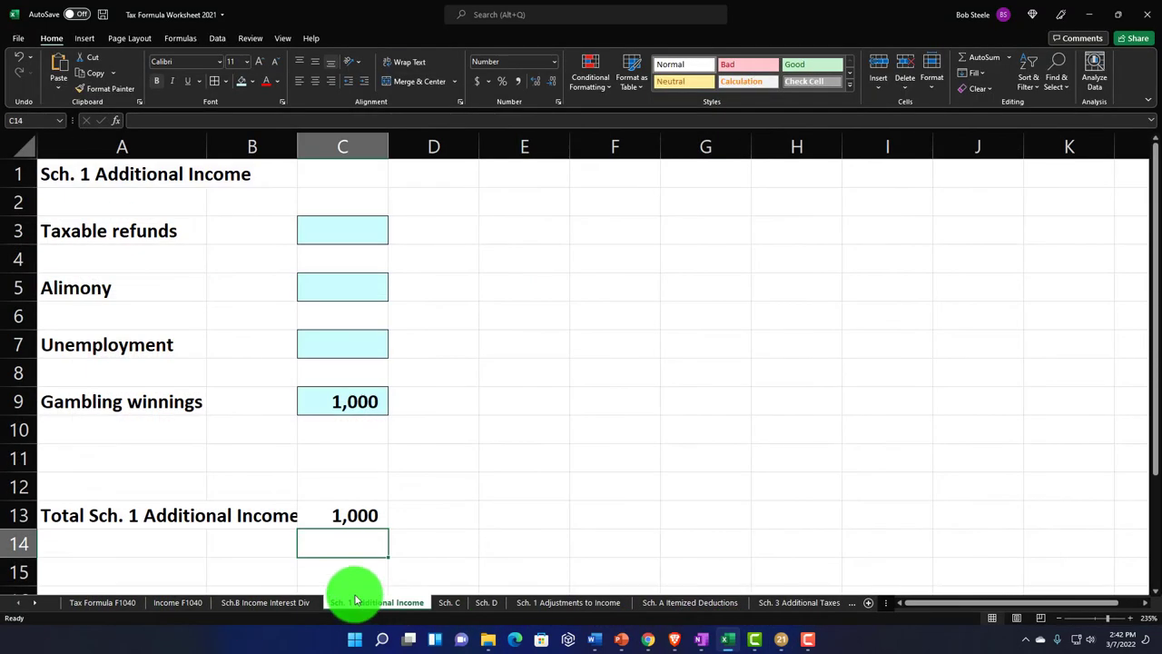
click(150, 441)
click(148, 454)
text(Cancelation of debt)
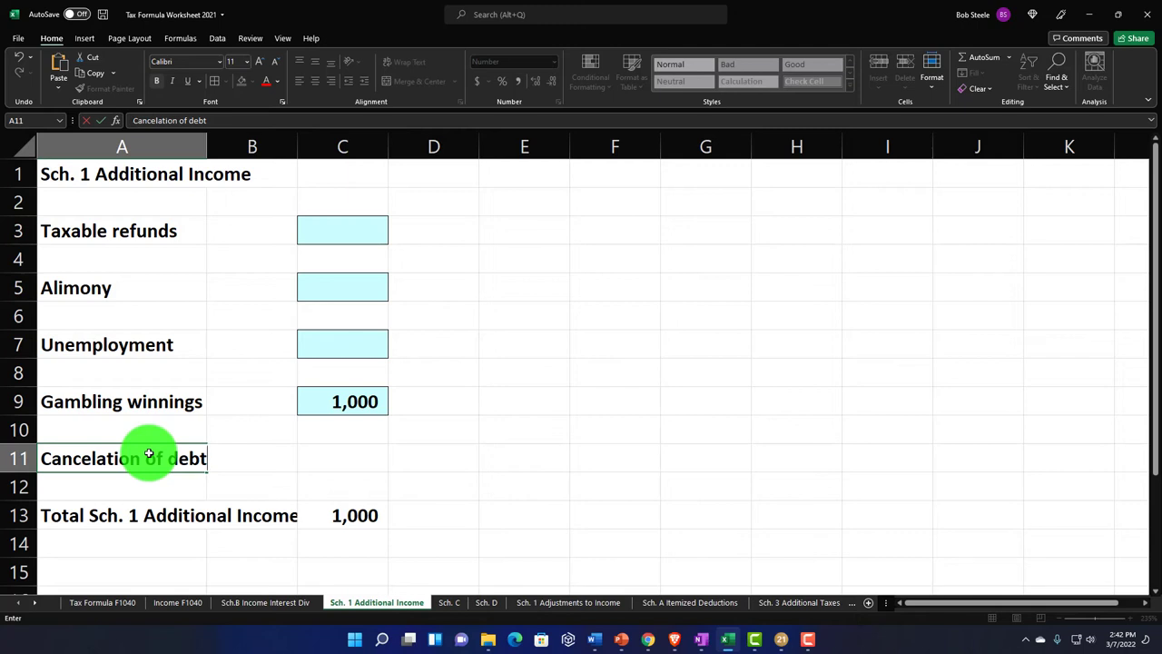
click(187, 379)
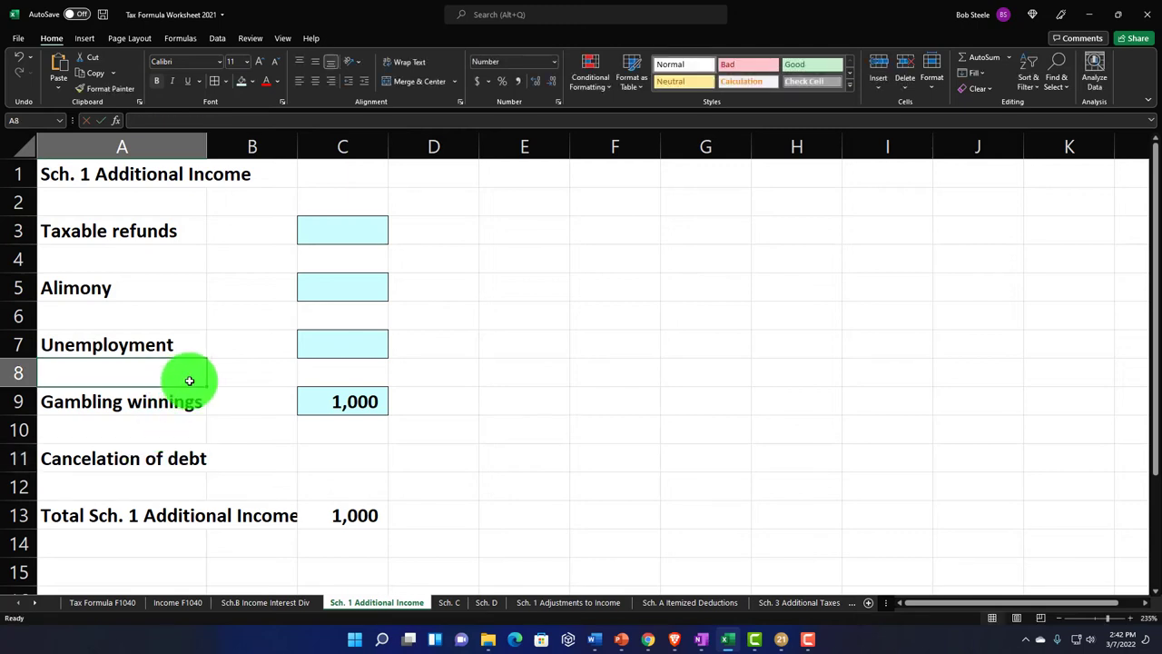
Move the income rows up so they sit consecutively in rows 3–7, and border input cell C7
drag(124, 287, 304, 287)
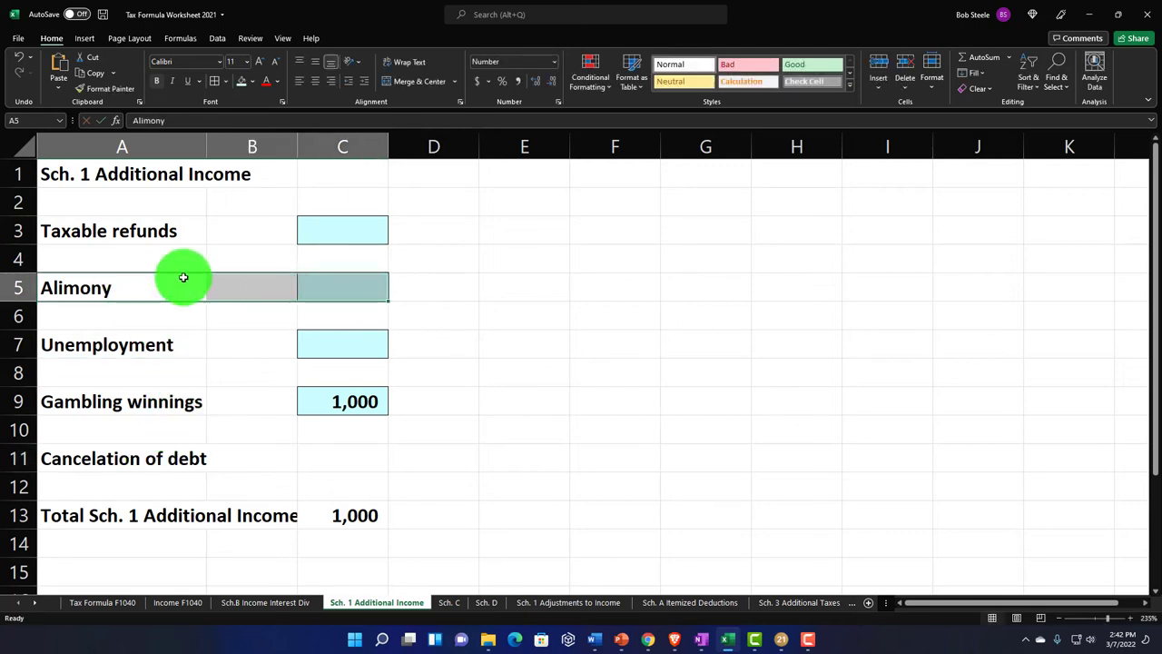
drag(179, 268, 180, 267)
drag(182, 345, 299, 340)
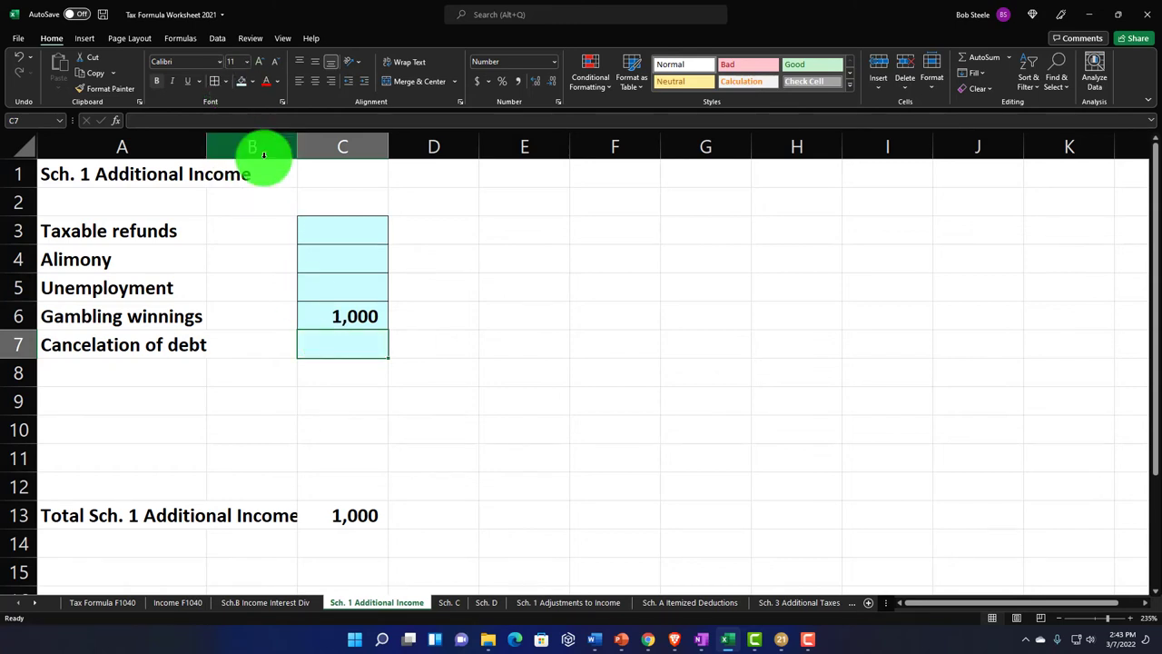
click(352, 345)
key(F4)
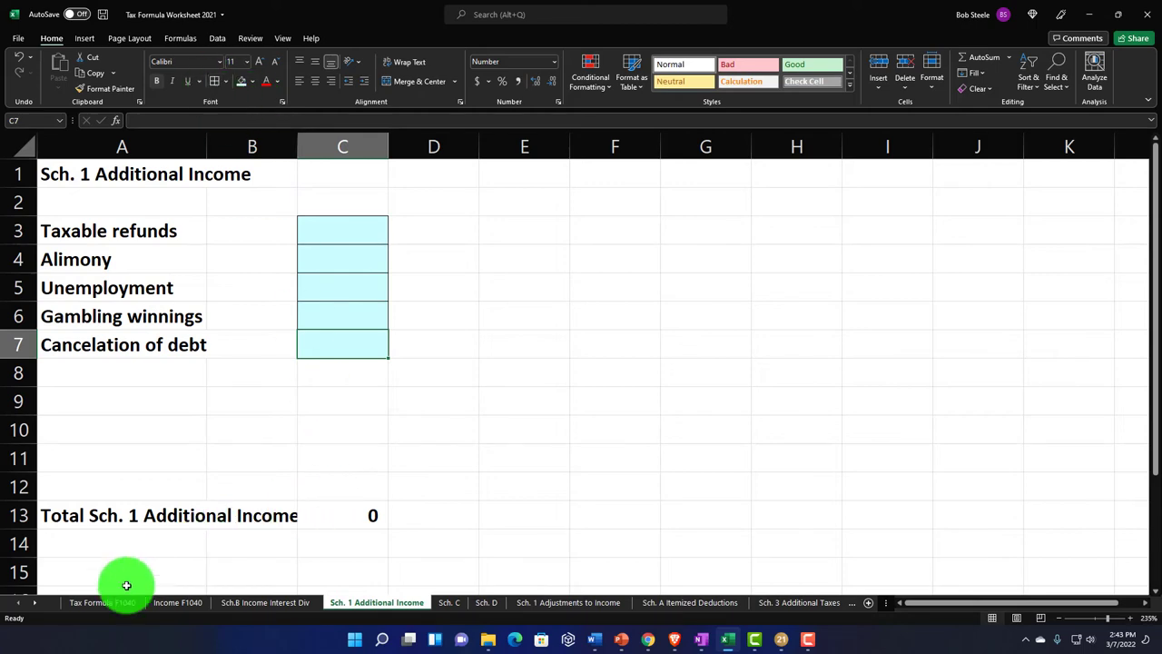
Back in Lacerte, show Schedule 1 page 1 with 1,000 cancellation of debt on line 8c
click(739, 636)
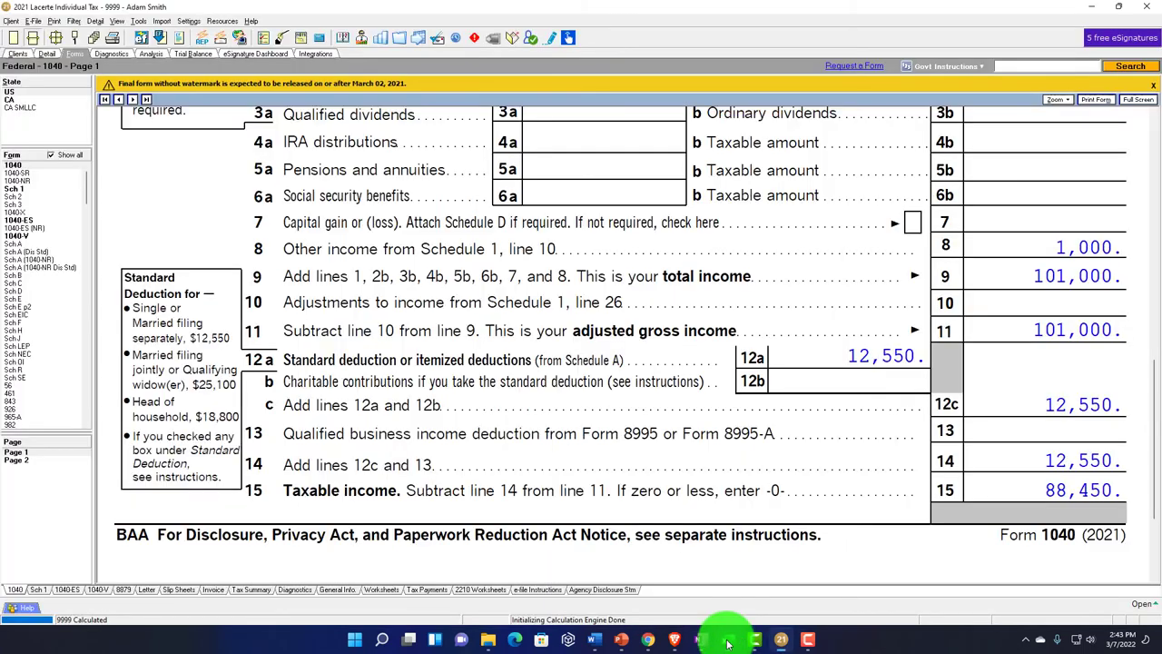
key(ctrl+Page_Down)
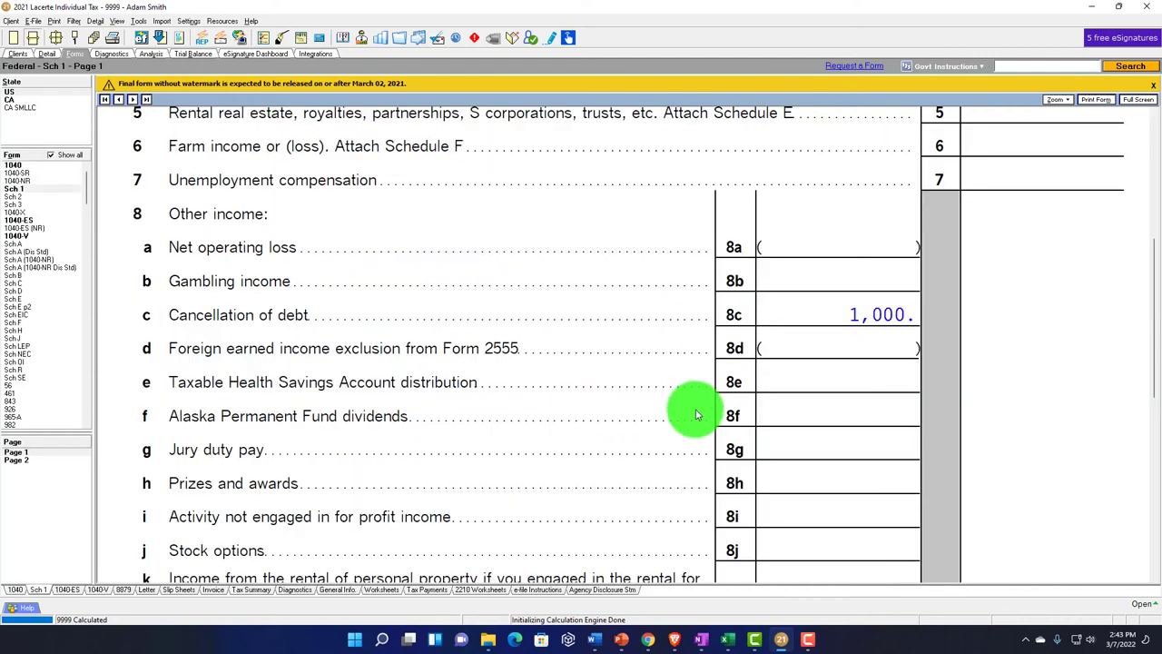